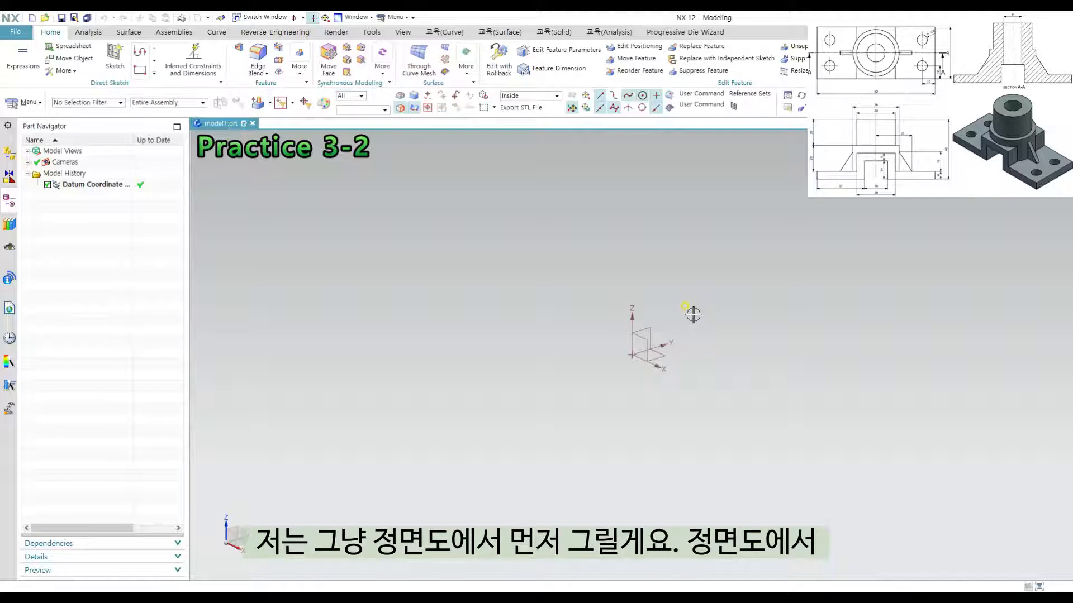
# Create a new sketch on the XZ datum plane
pyautogui.click(114, 55)
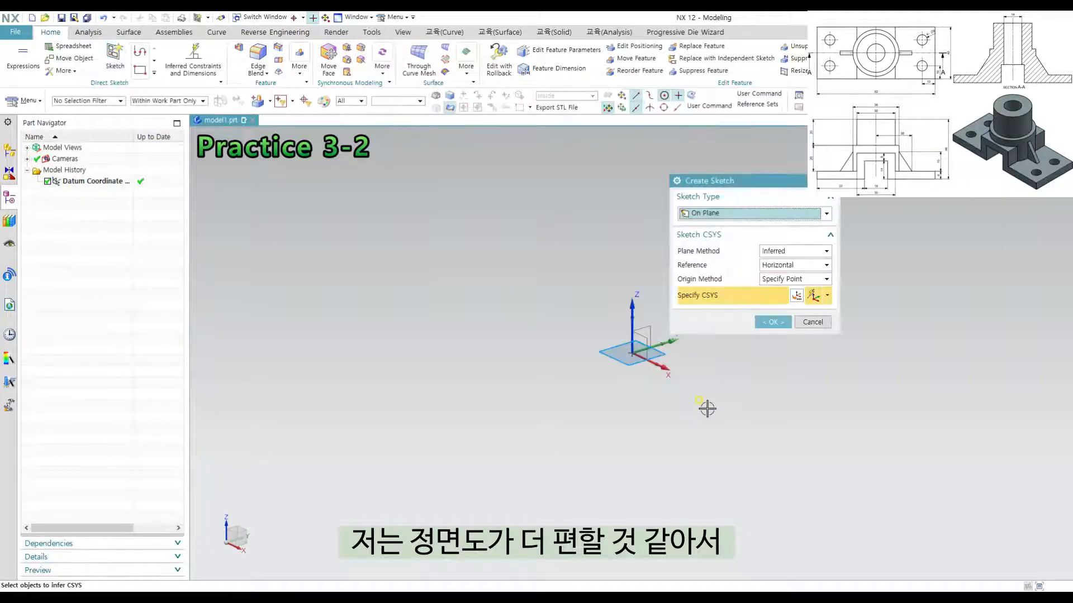
pyautogui.keyDown('shift'); pyautogui.moveTo(719, 401); pyautogui.dragTo(678, 409, button='middle'); pyautogui.keyUp('shift')
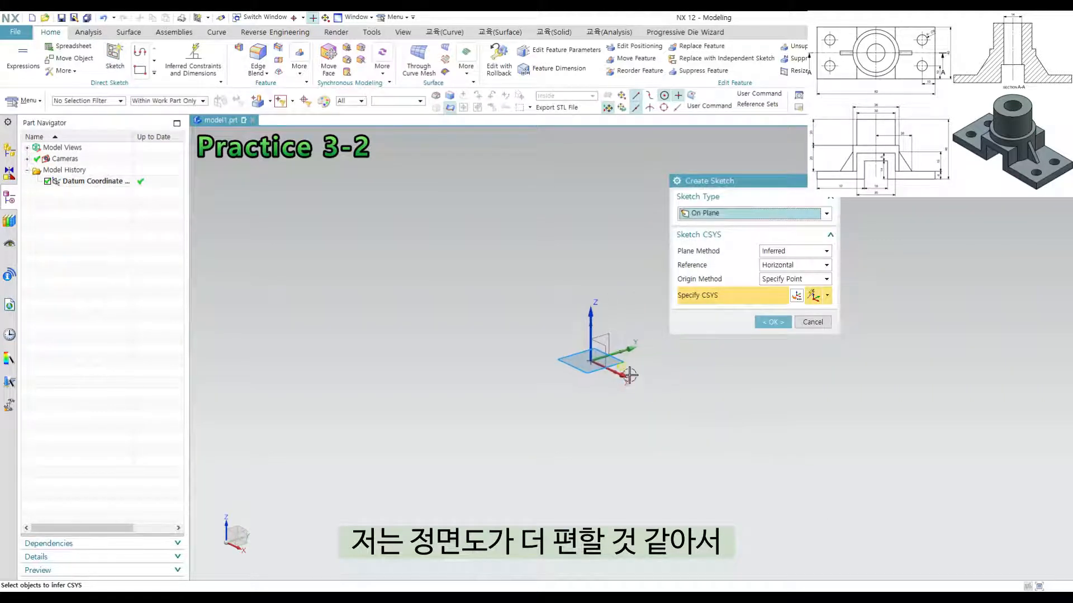
pyautogui.click(605, 348)
pyautogui.middleClick(755, 484)
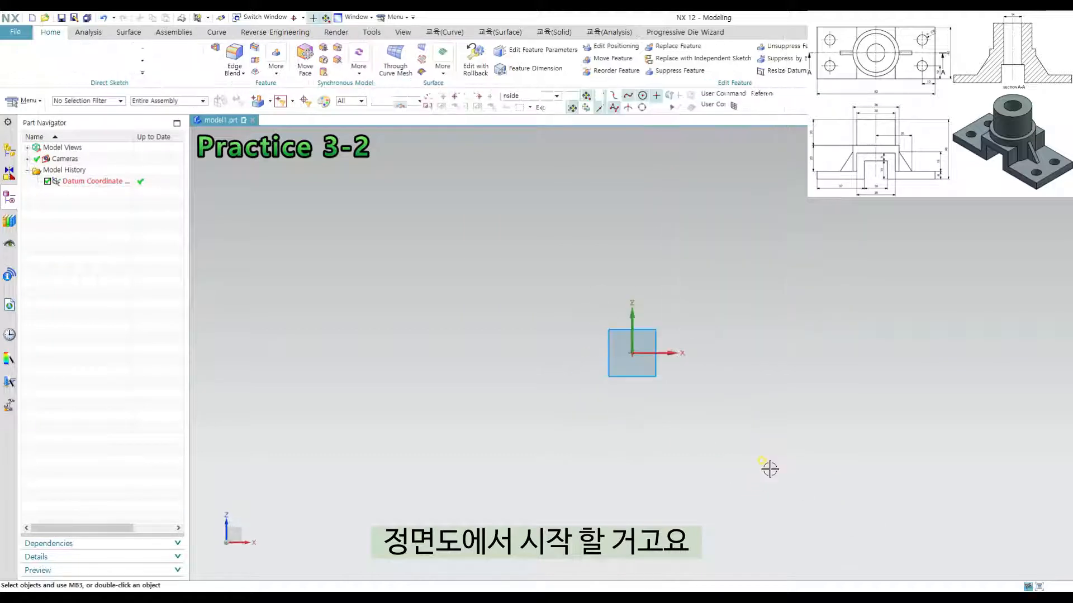
pyautogui.moveTo(744, 408)
pyautogui.keyDown('shift'); pyautogui.mouseDown(button='middle')
pyautogui.moveTo(718, 438)
pyautogui.moveTo(689, 415)
pyautogui.mouseUp(button='middle'); pyautogui.keyUp('shift')
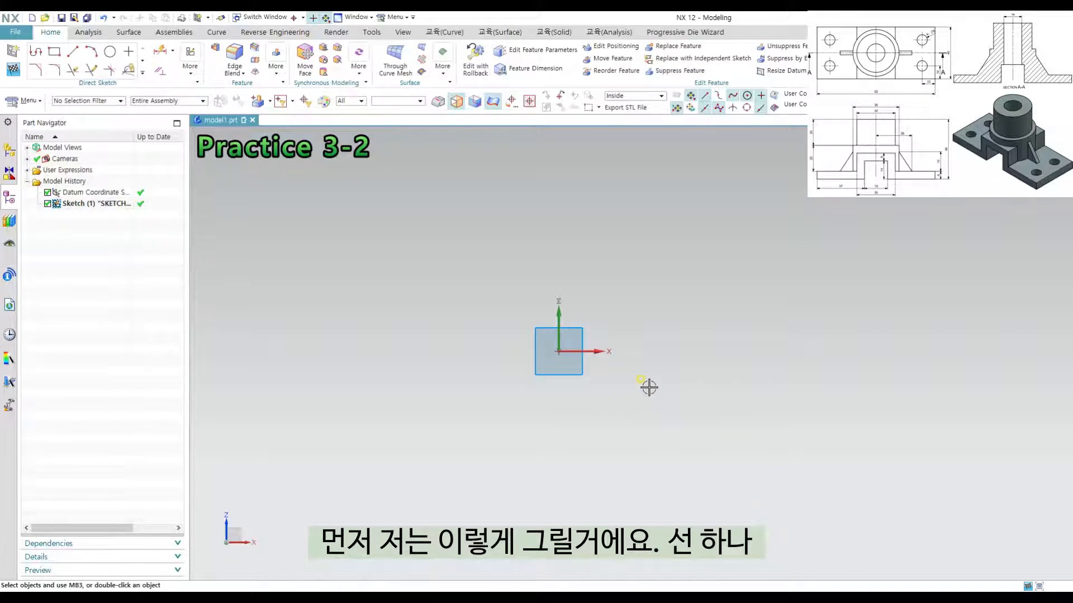
# Draw a horizontal line about 60 mm long from the origin along the positive X axis
pyautogui.press('l')
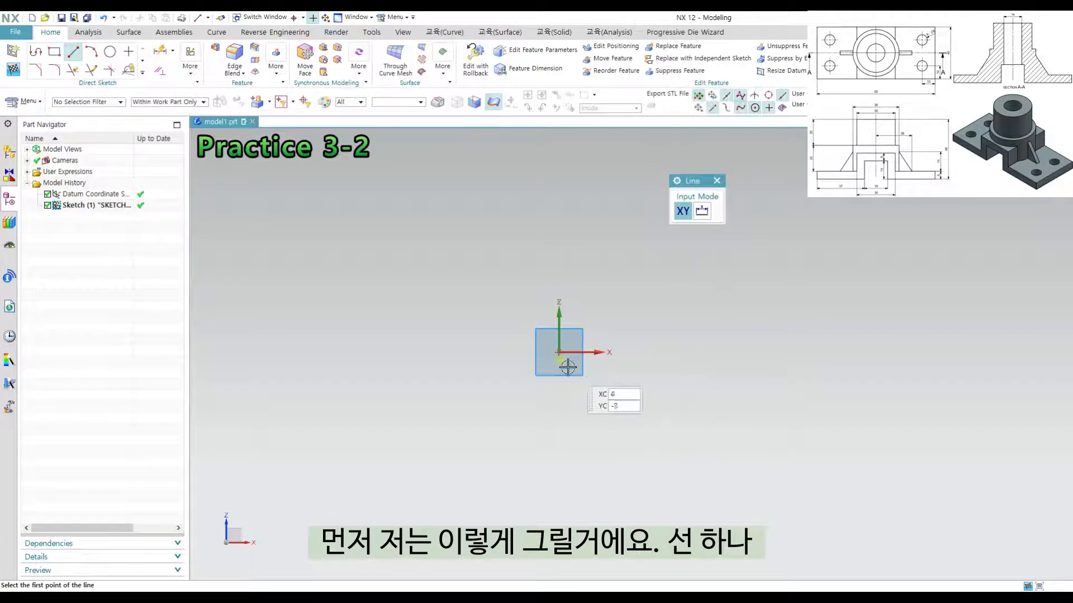
pyautogui.click(558, 351)
pyautogui.click(682, 352)
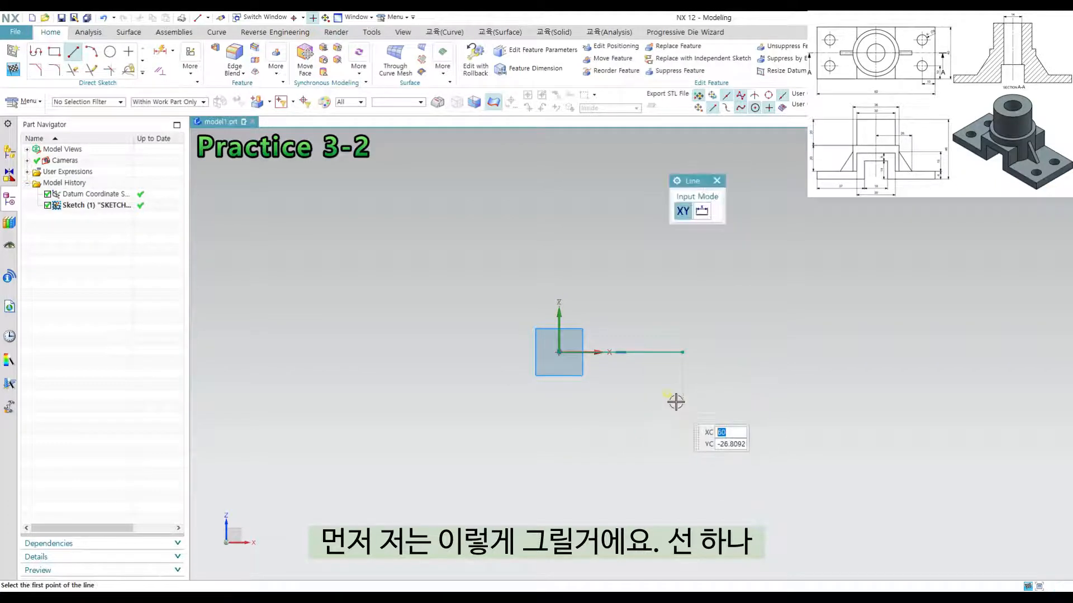
pyautogui.keyDown('shift'); pyautogui.moveTo(675, 402); pyautogui.dragTo(632, 431, button='middle'); pyautogui.keyUp('shift')
pyautogui.press('Escape')
pyautogui.keyDown('shift'); pyautogui.moveTo(685, 367); pyautogui.dragTo(659, 381, button='middle'); pyautogui.keyUp('shift')
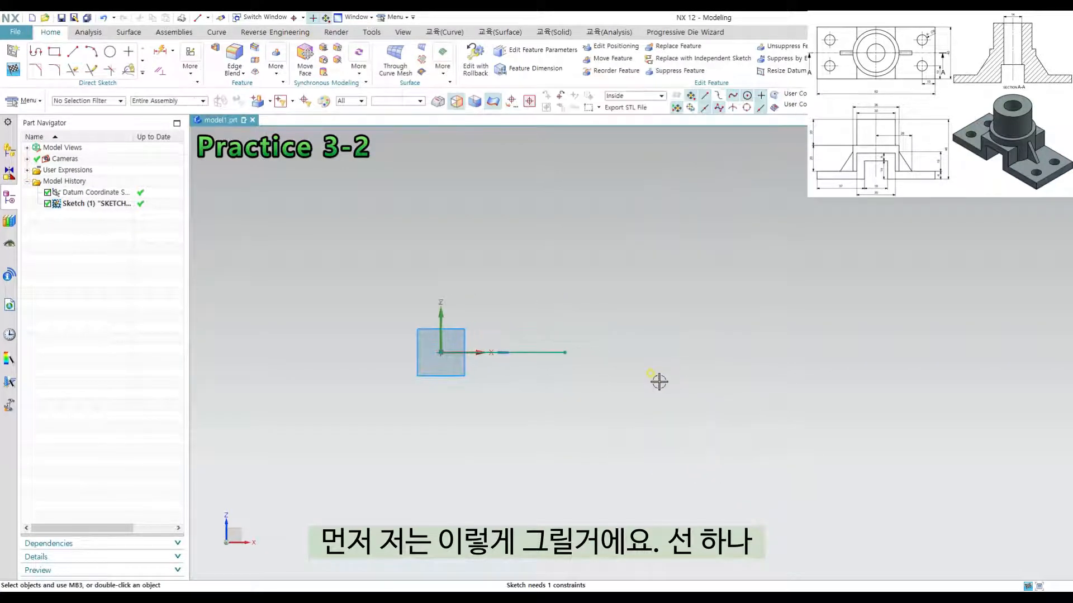
# Dimension the horizontal line from the origin and set its length to 37 mm
pyautogui.press('d')
pyautogui.click(519, 352)
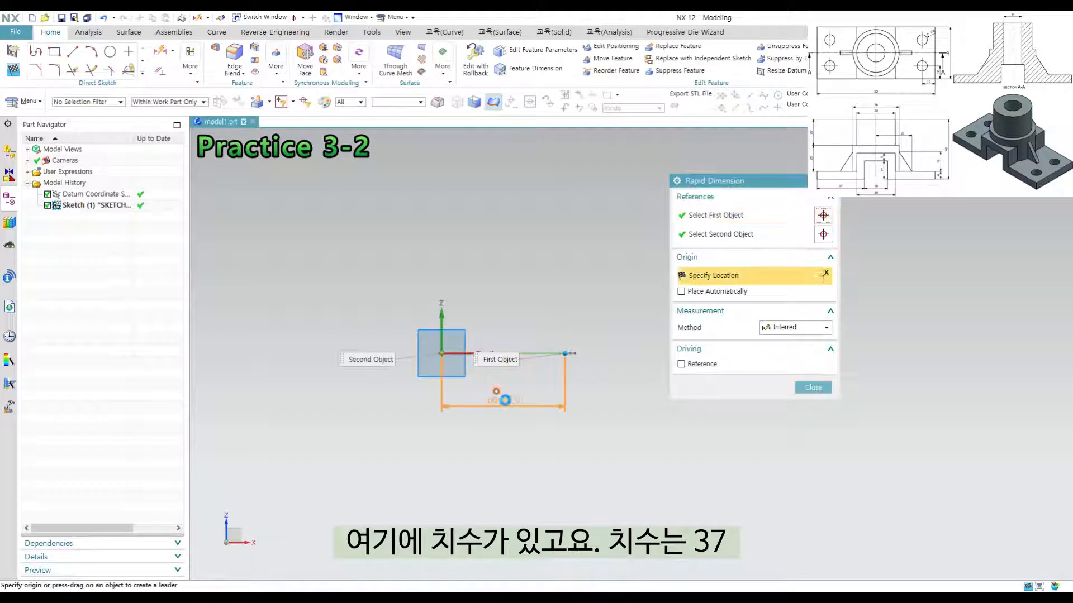
pyautogui.click(504, 400)
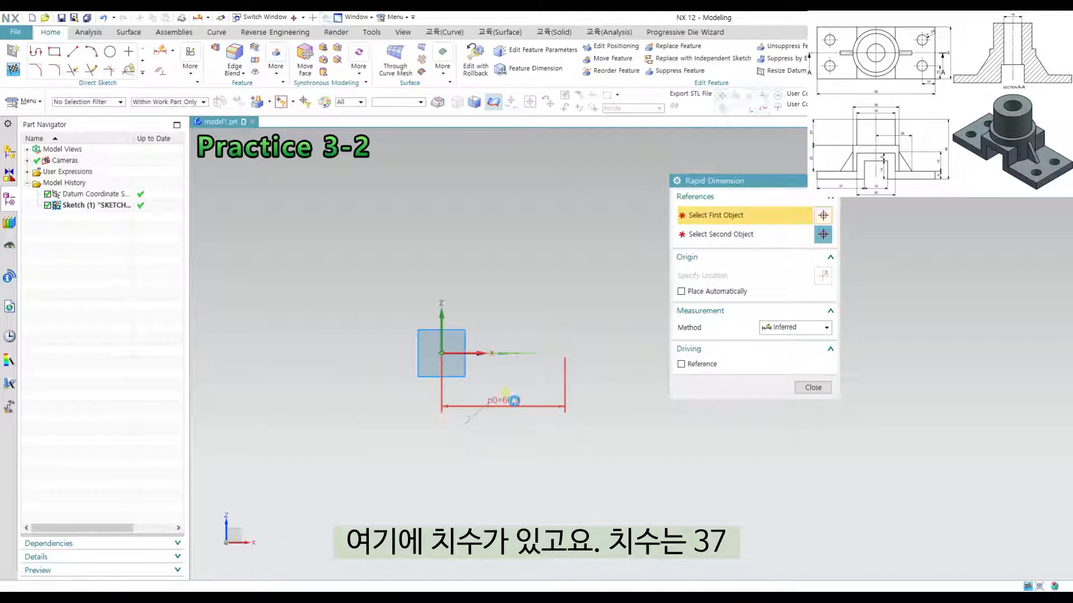
pyautogui.write('37')
pyautogui.press('Return')
pyautogui.press('Escape')
# Draw a vertical line about 31 mm long upward from the free end of the 37 mm line
pyautogui.press('l')
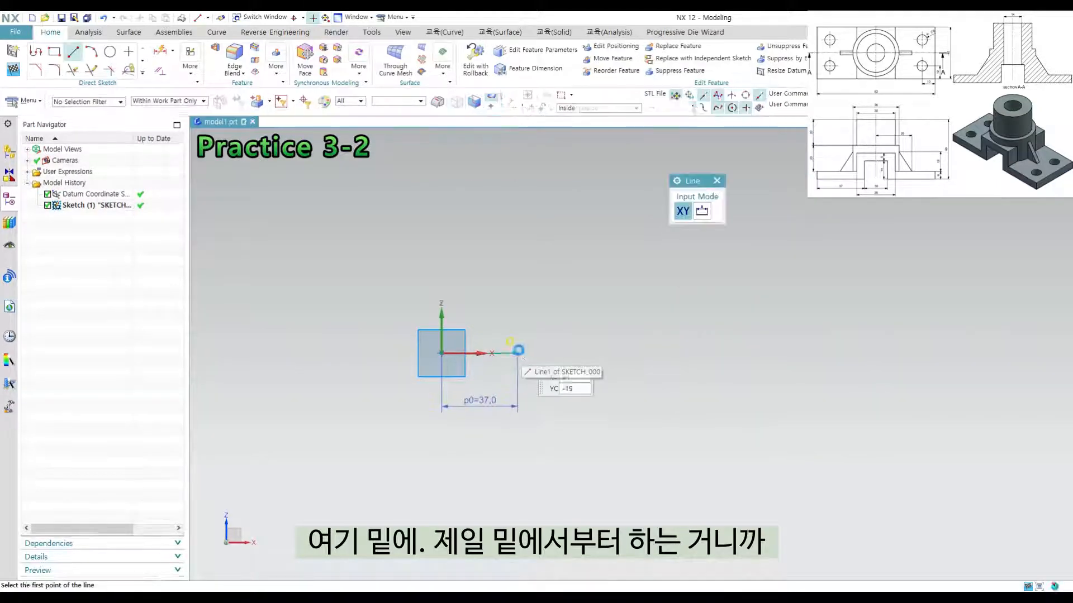
pyautogui.click(519, 351)
pyautogui.click(518, 288)
pyautogui.press('Escape')
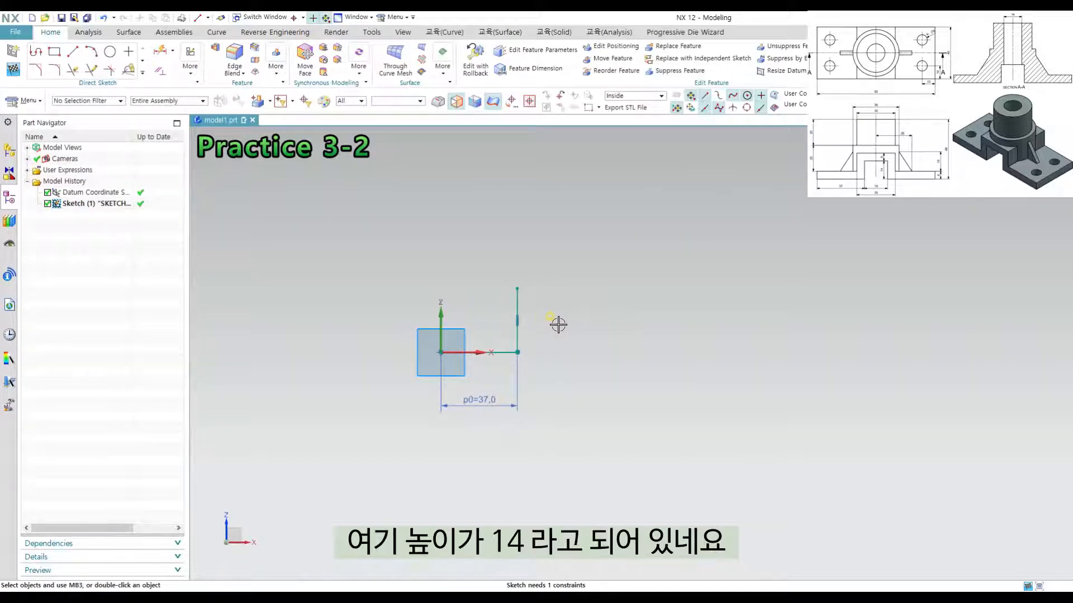
# Dimension the vertical line and set its height to 14 mm
pyautogui.press('d')
pyautogui.click(518, 313)
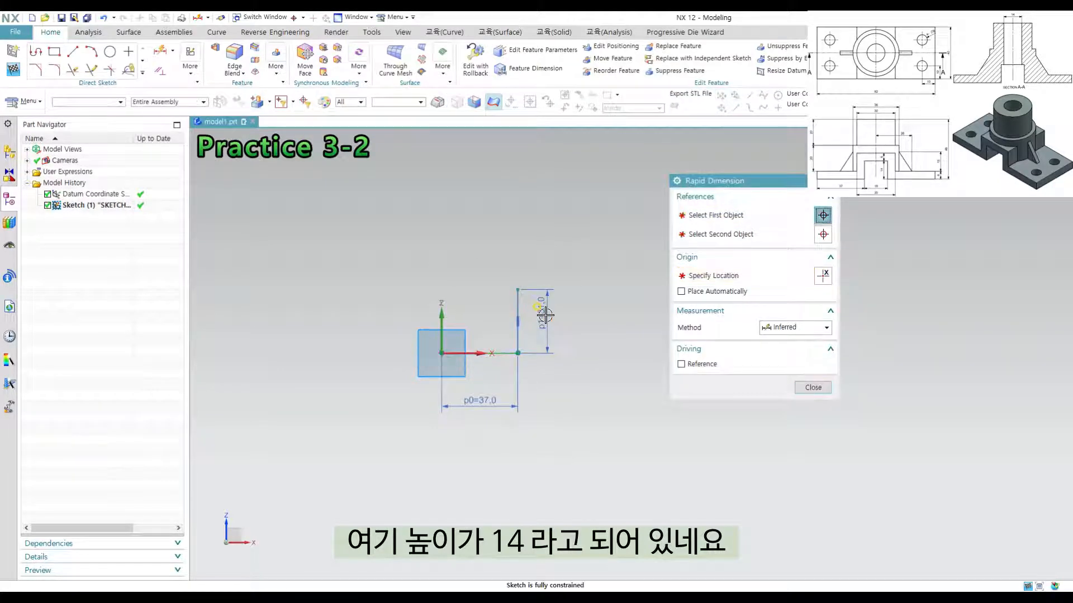
pyautogui.click(546, 315)
pyautogui.write('14')
pyautogui.press('Return')
pyautogui.press('Escape')
pyautogui.scroll(1, 538, 329)
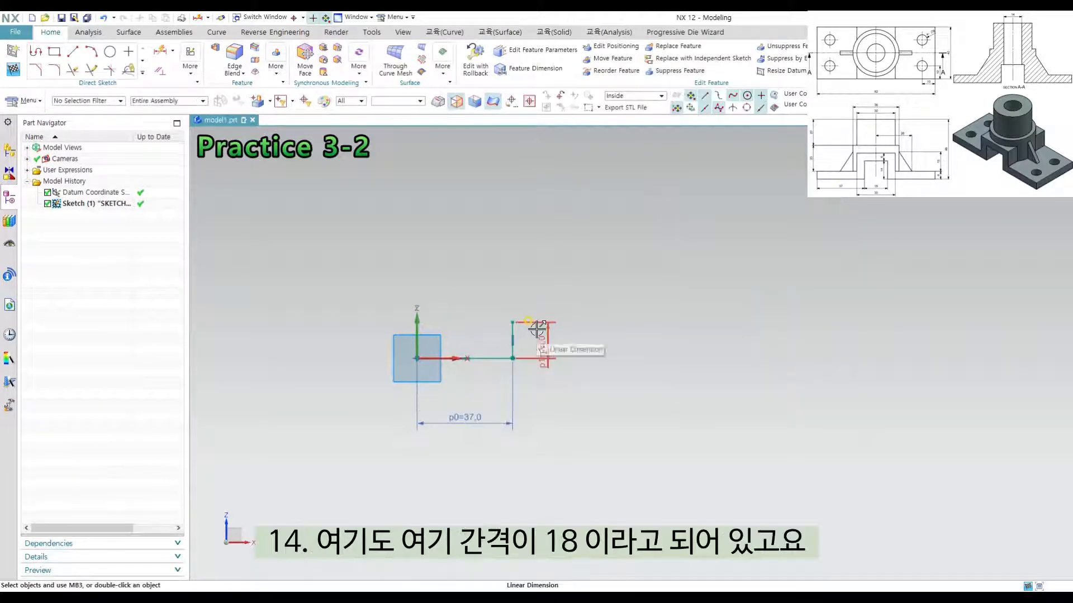
# Draw a horizontal line about 40 mm long from the upper end of the 14 mm vertical line, away from the origin
pyautogui.press('l')
pyautogui.click(513, 323)
pyautogui.click(616, 323)
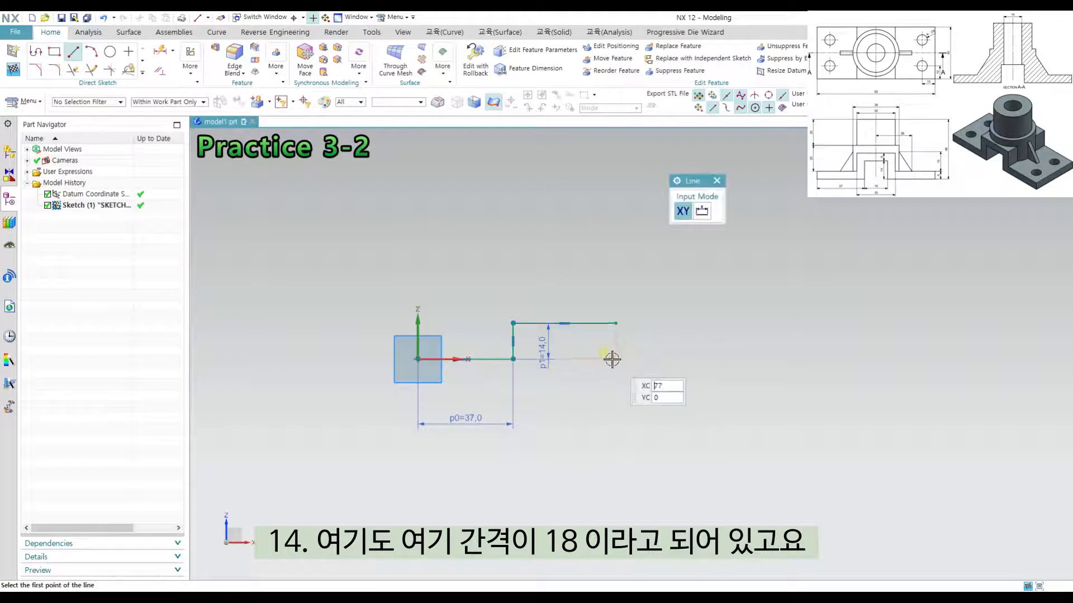
pyautogui.press('Escape')
pyautogui.scroll(1, 584, 350)
# Dimension the upper horizontal line and set its length to 18 mm
pyautogui.press('d')
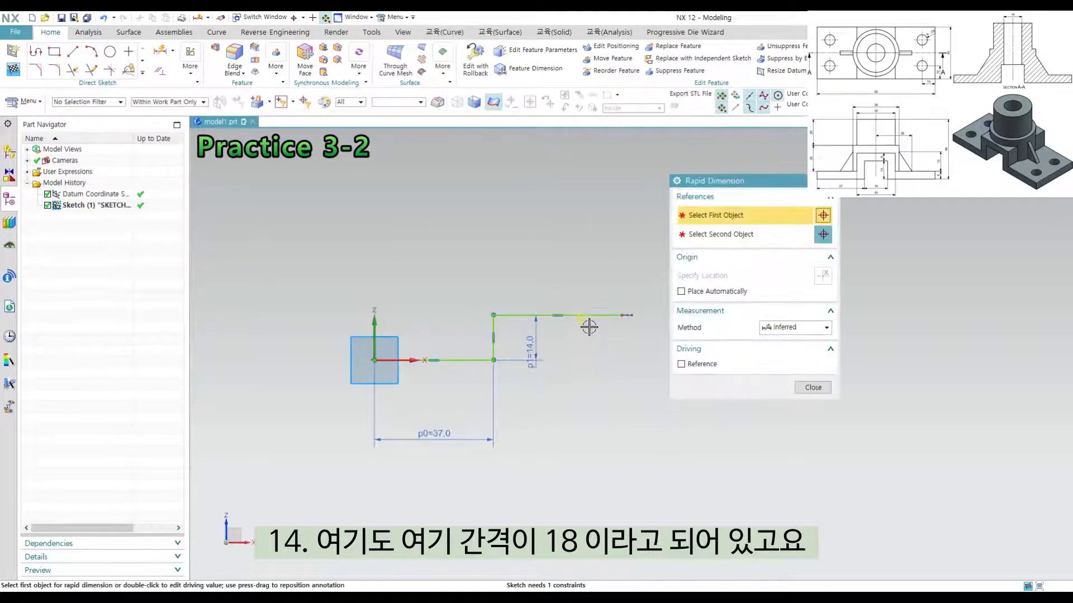
pyautogui.click(584, 316)
pyautogui.click(593, 297)
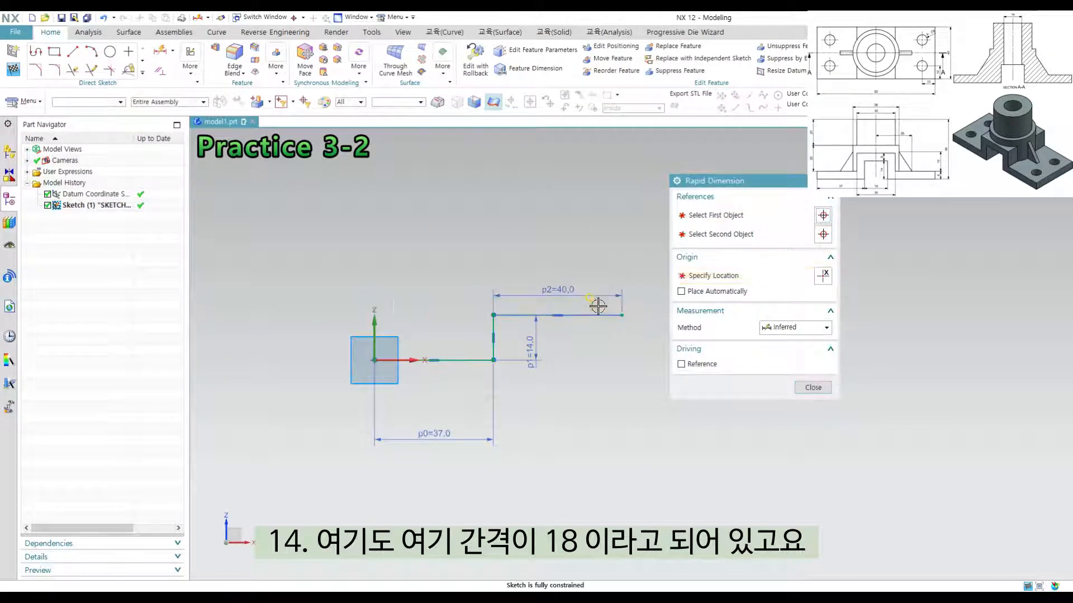
pyautogui.write('18')
pyautogui.press('Return')
pyautogui.press('Escape')
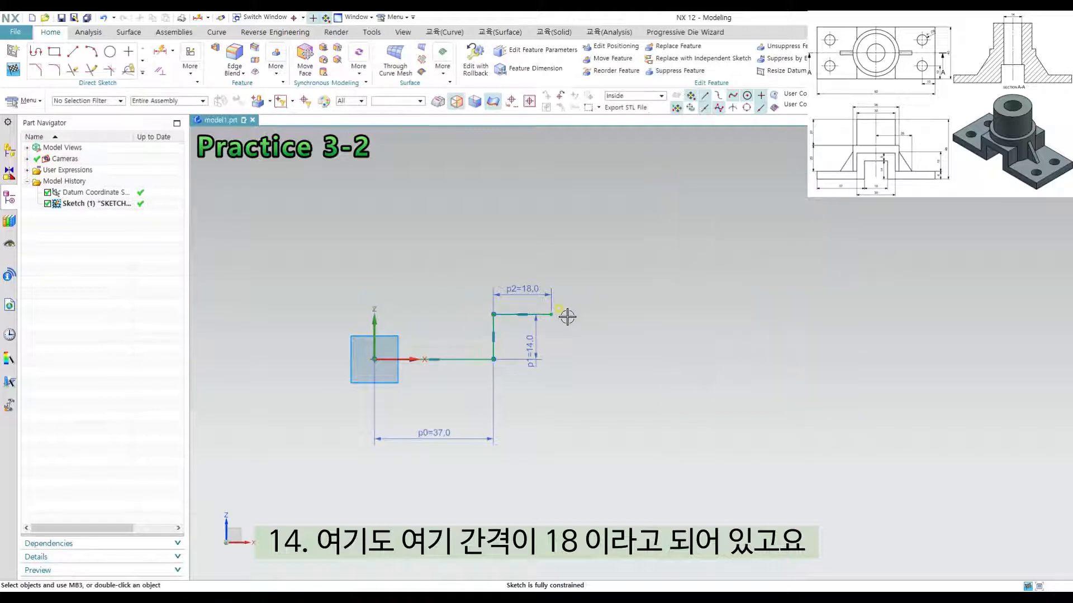
# Draw a vertical line about 14 mm long from the free end of the 18 mm line down to the X-axis level
pyautogui.press('l')
pyautogui.click(552, 315)
pyautogui.click(551, 360)
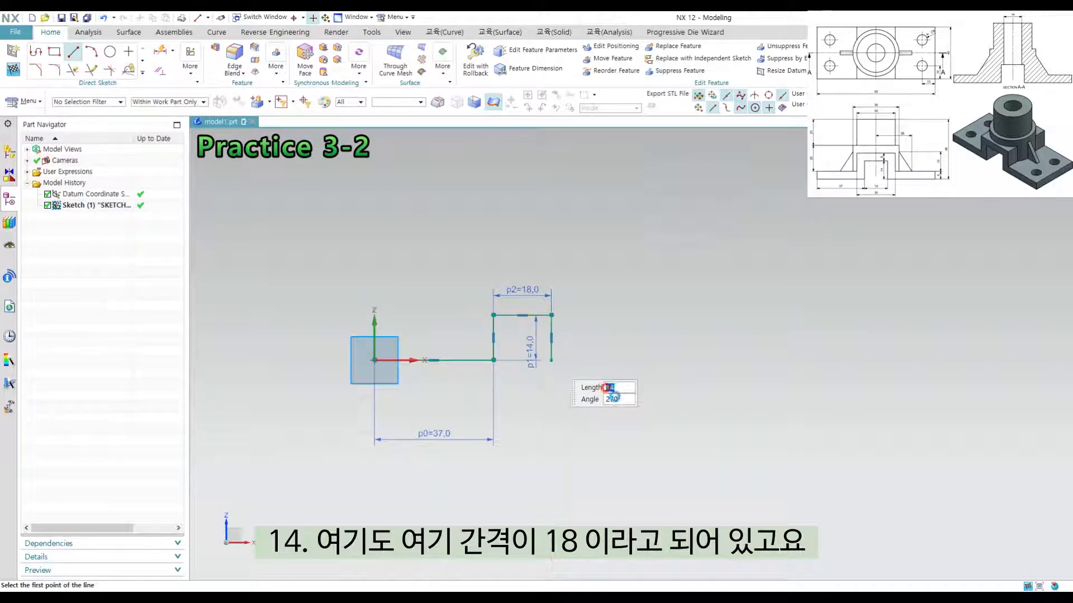
pyautogui.press('Escape')
# Dimension the second vertical line with a height of 14 mm
pyautogui.press('d')
pyautogui.click(552, 329)
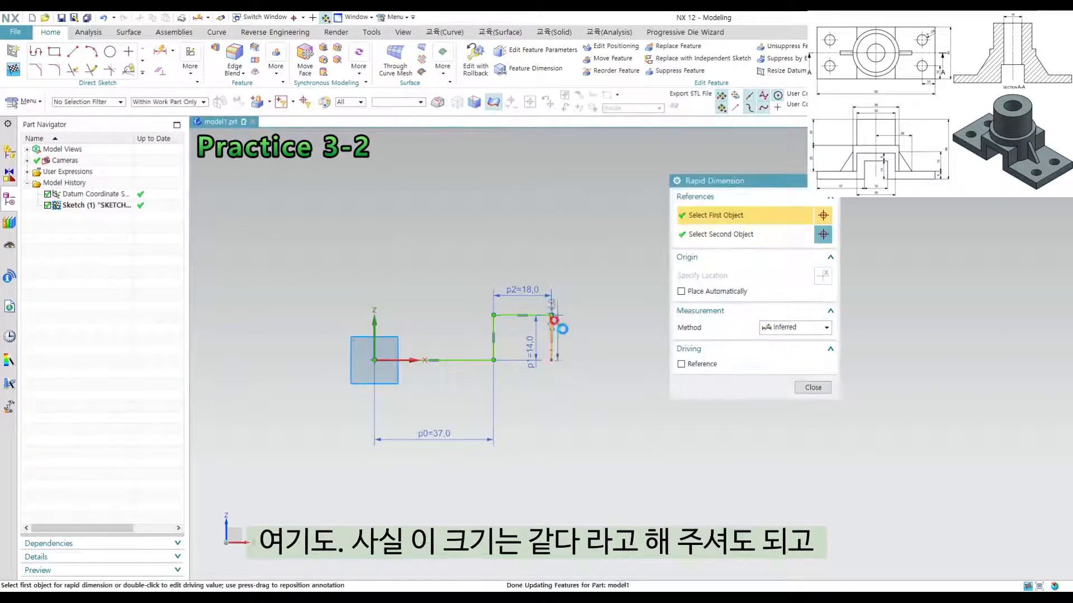
pyautogui.click(636, 367)
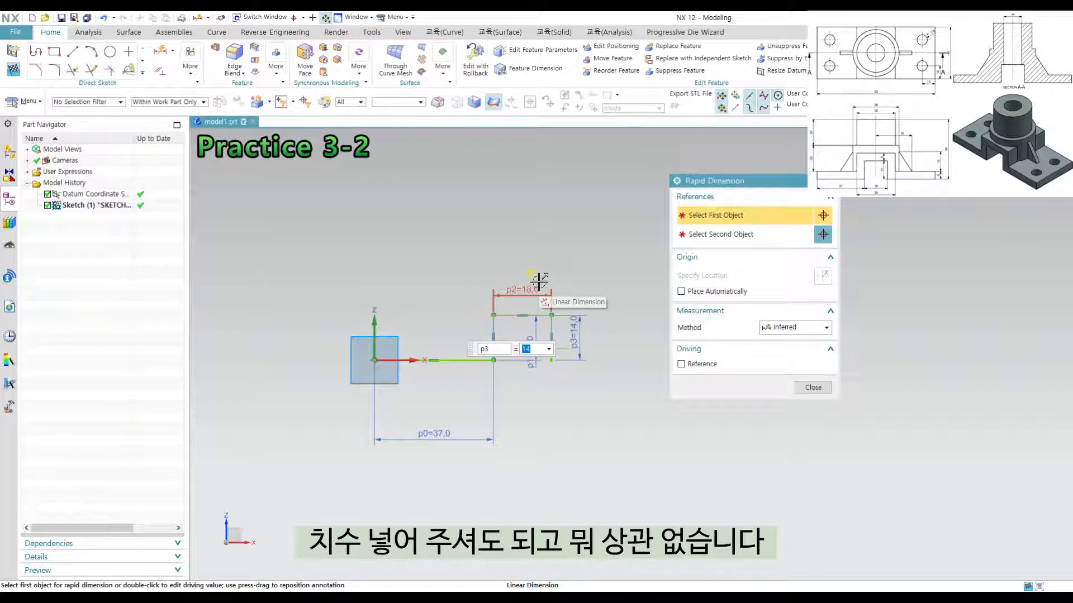
pyautogui.write('14')
pyautogui.press('Return')
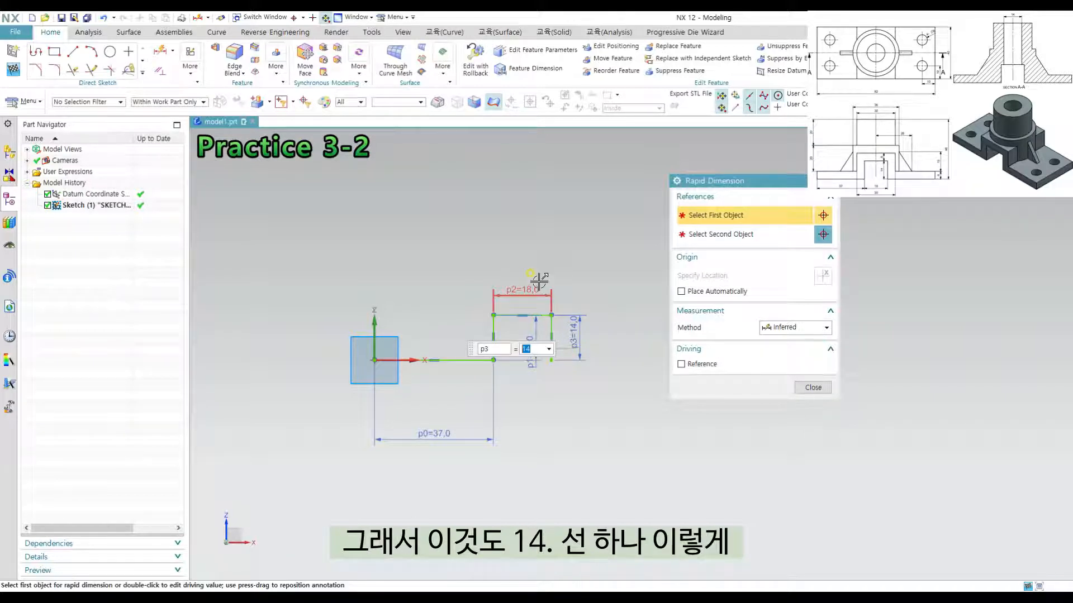
pyautogui.press('Escape')
# Draw a horizontal line outward from the second vertical line's lower end and constrain it to equal length with the 37 mm line
pyautogui.press('l')
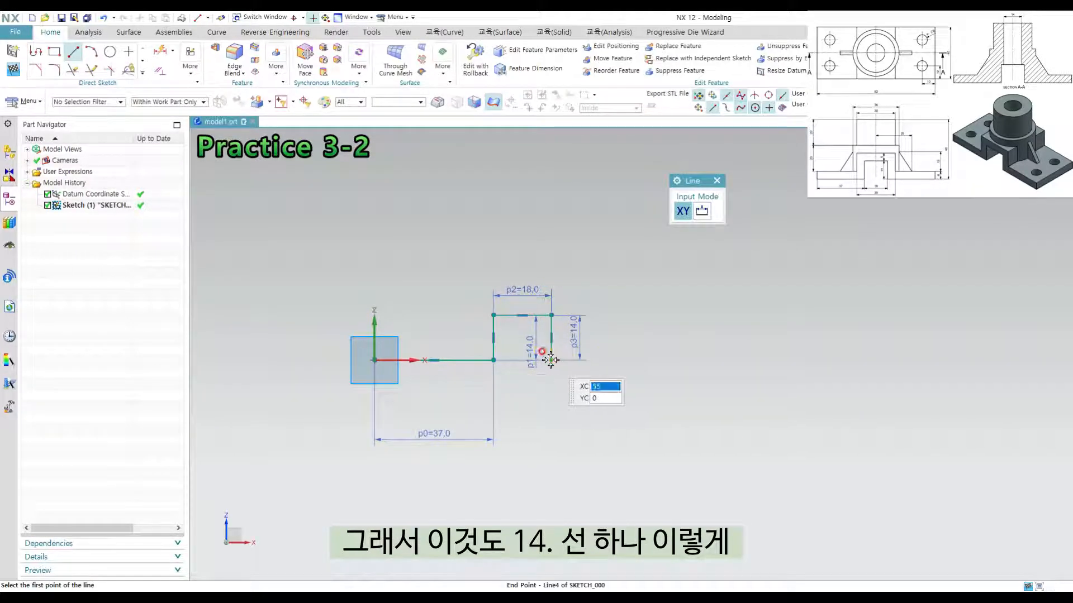
pyautogui.click(551, 360)
pyautogui.click(708, 360)
pyautogui.press('Escape')
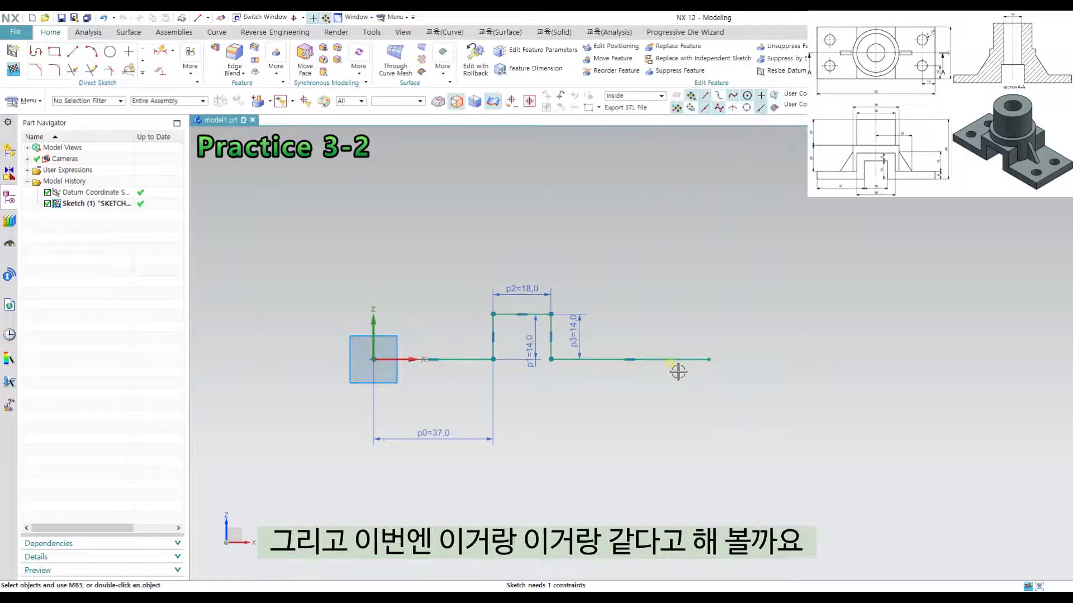
pyautogui.click(445, 359)
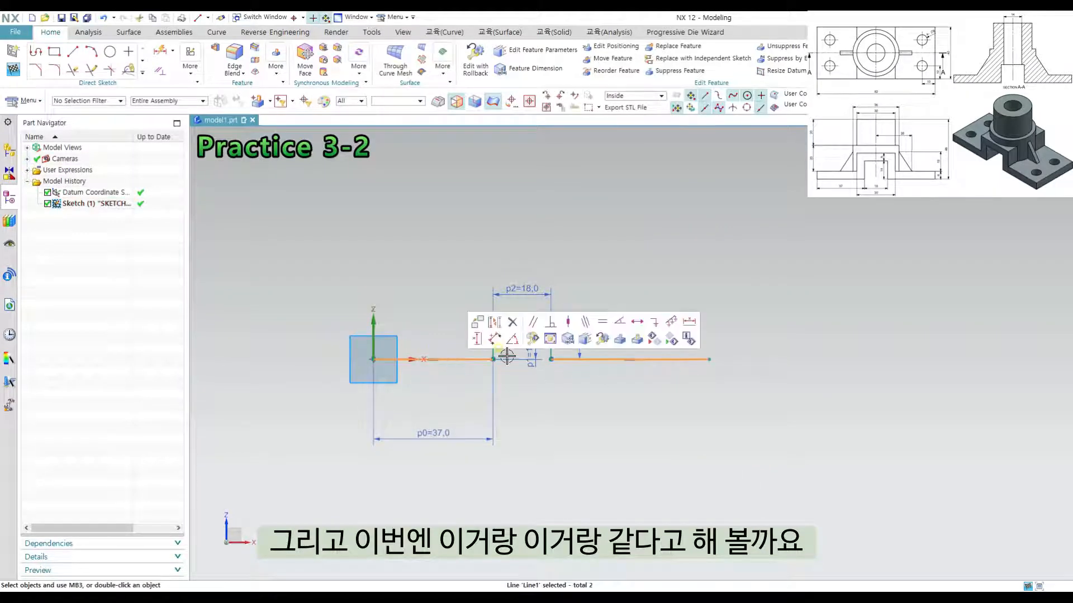
pyautogui.click(601, 324)
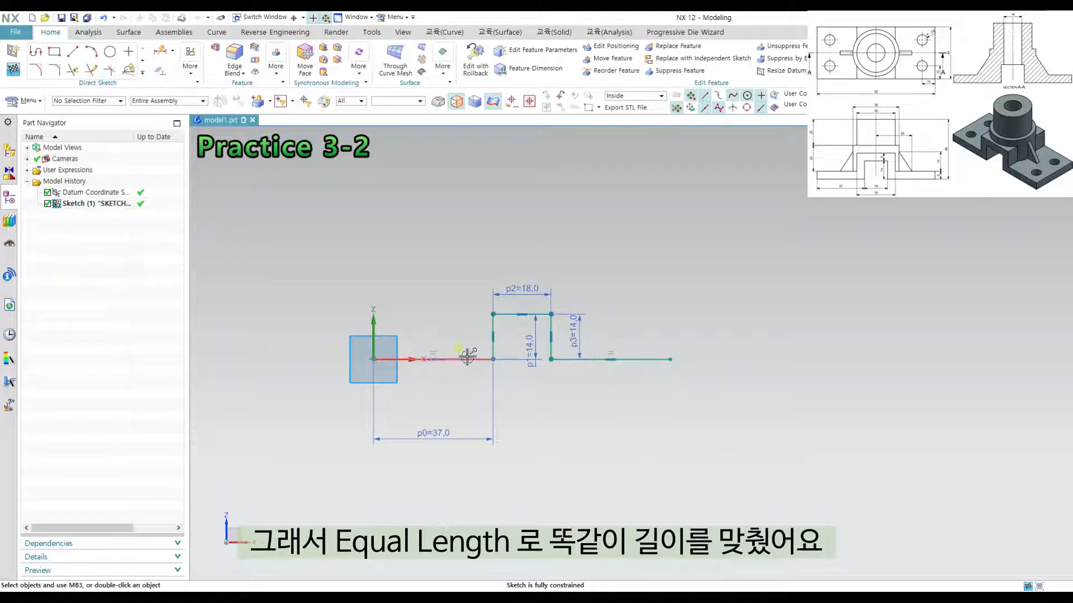
pyautogui.scroll(-1, 653, 395)
pyautogui.press('d')
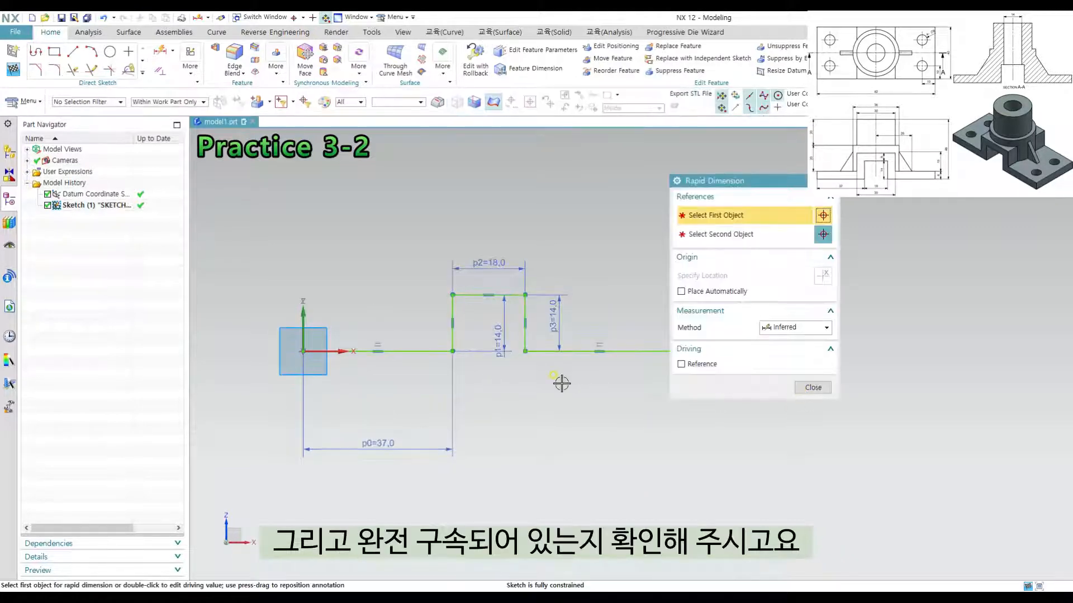
pyautogui.keyDown('shift'); pyautogui.moveTo(562, 383); pyautogui.dragTo(512, 397, button='middle'); pyautogui.keyUp('shift')
pyautogui.keyDown('shift'); pyautogui.moveTo(592, 367); pyautogui.dragTo(613, 344, button='middle'); pyautogui.keyUp('shift')
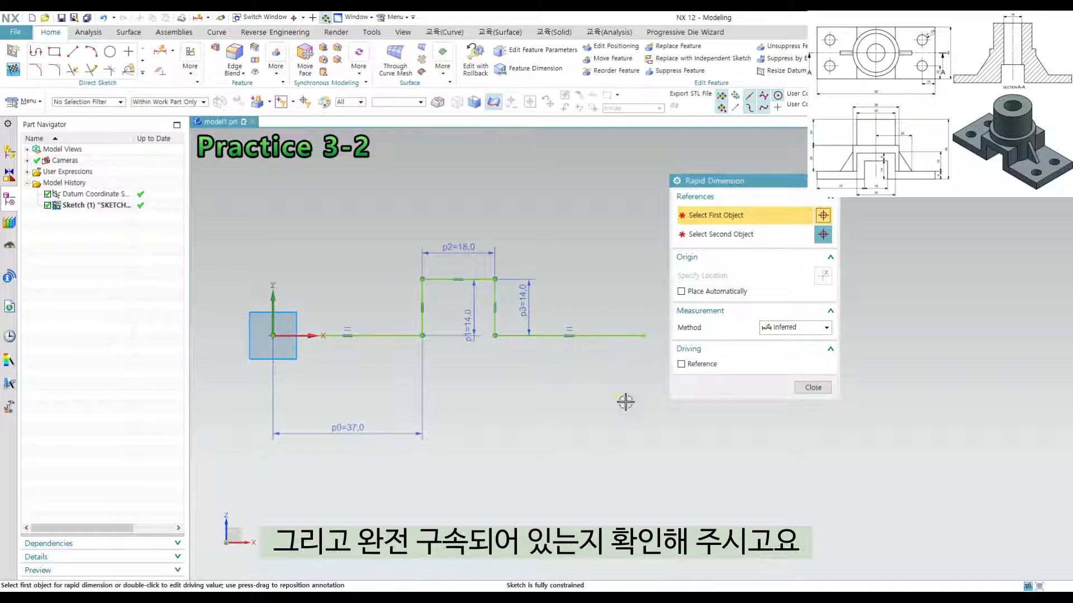
pyautogui.press('Escape')
pyautogui.keyDown('shift'); pyautogui.moveTo(654, 414); pyautogui.dragTo(696, 420, button='middle'); pyautogui.keyUp('shift')
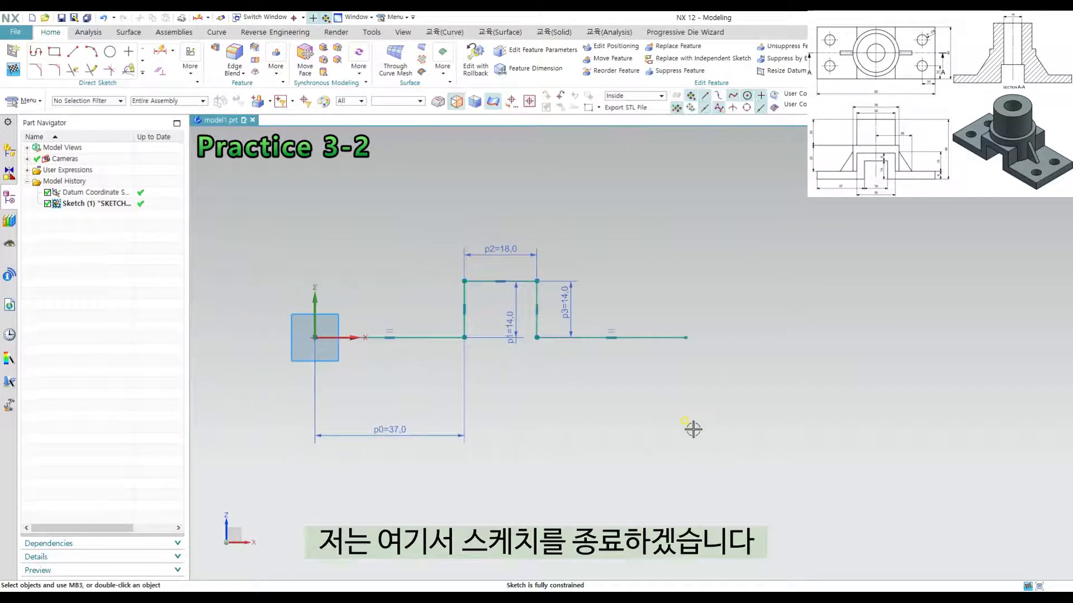
# Finish the sketch of the stepped open profile
pyautogui.hotkey('ctrl', 'q')
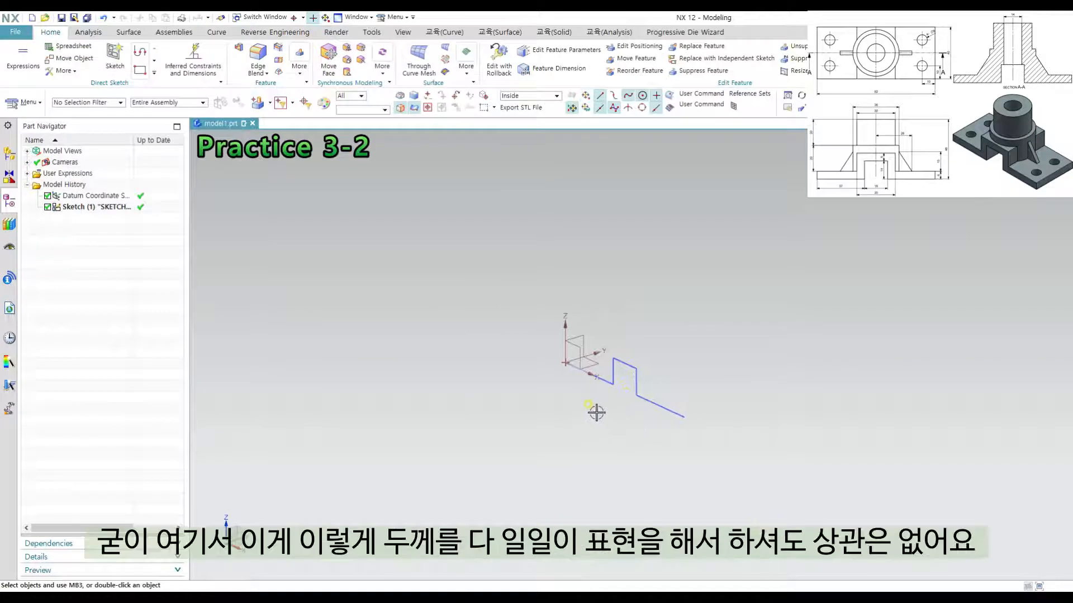
pyautogui.scroll(1, 592, 408)
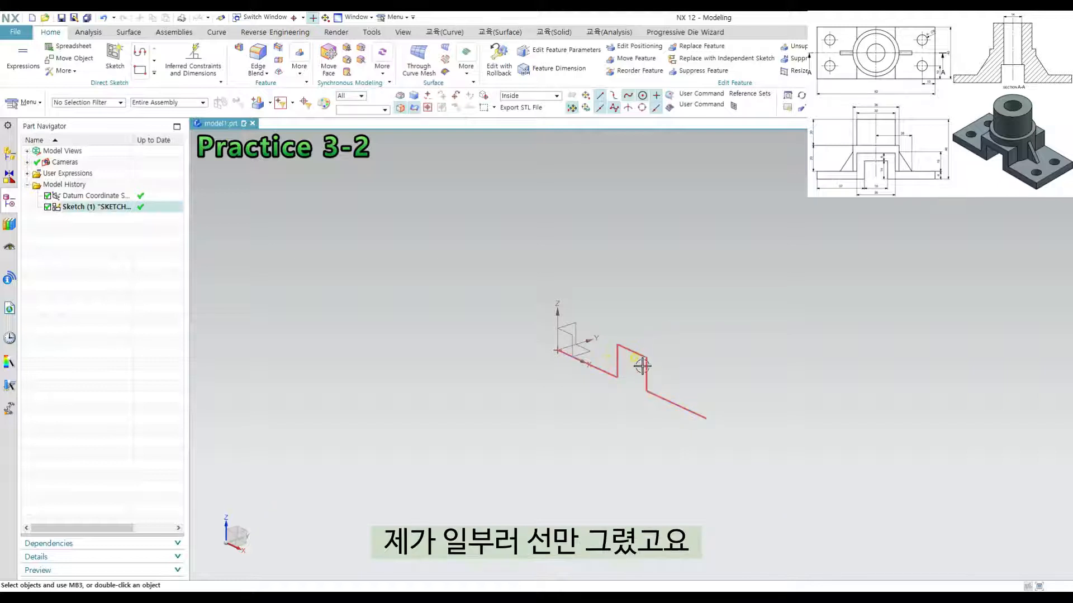
pyautogui.scroll(-1, 589, 344)
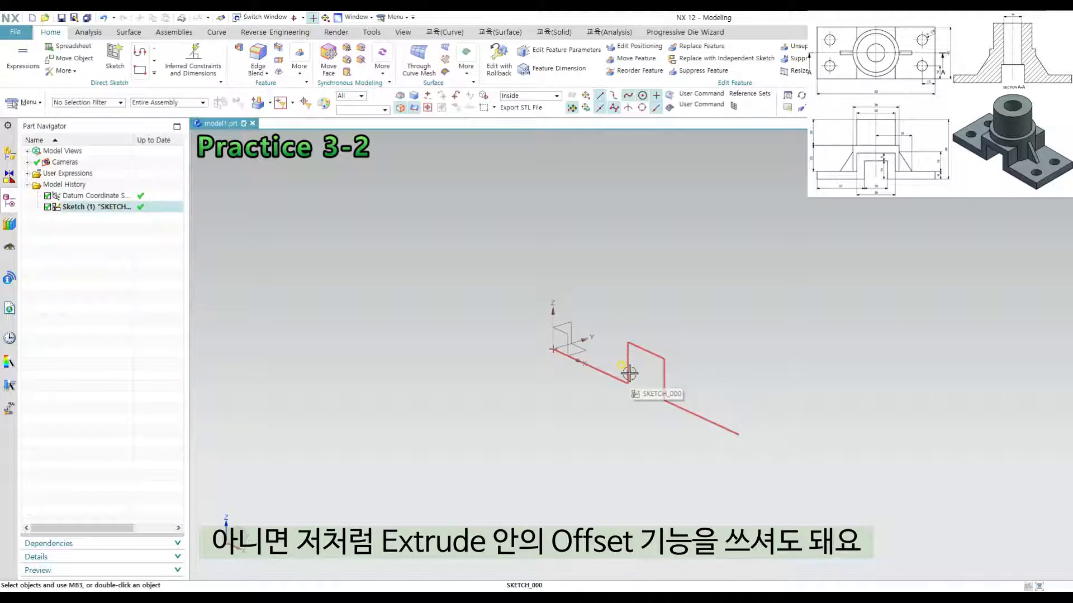
# Start an extrusion using all five connected curves of the stepped sketch profile as the section
pyautogui.press('x')
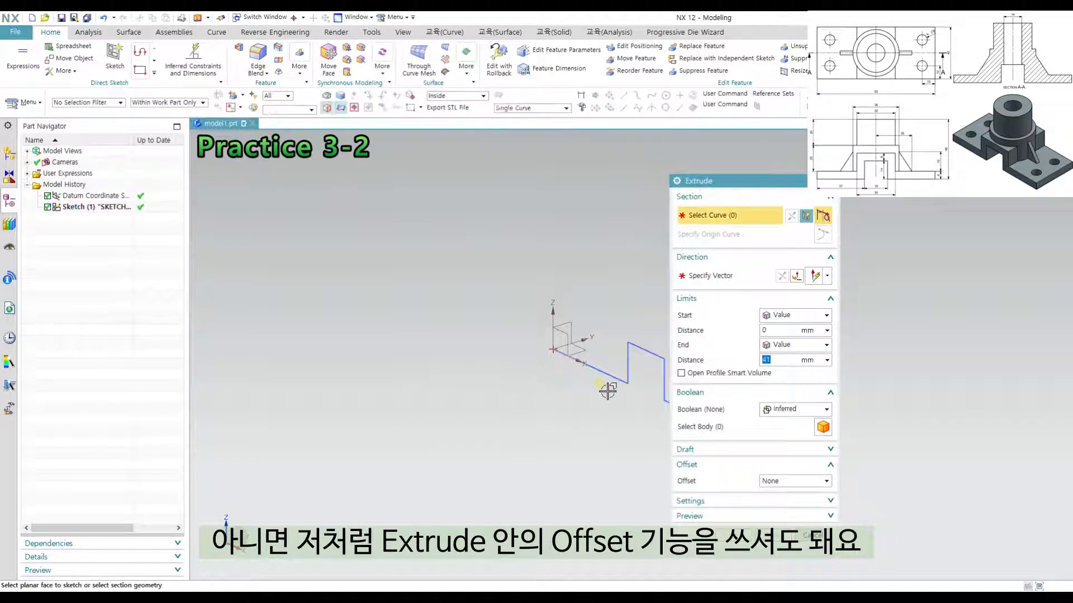
pyautogui.keyDown('shift'); pyautogui.moveTo(607, 370); pyautogui.dragTo(490, 334, button='middle'); pyautogui.keyUp('shift')
pyautogui.scroll(1, 523, 372)
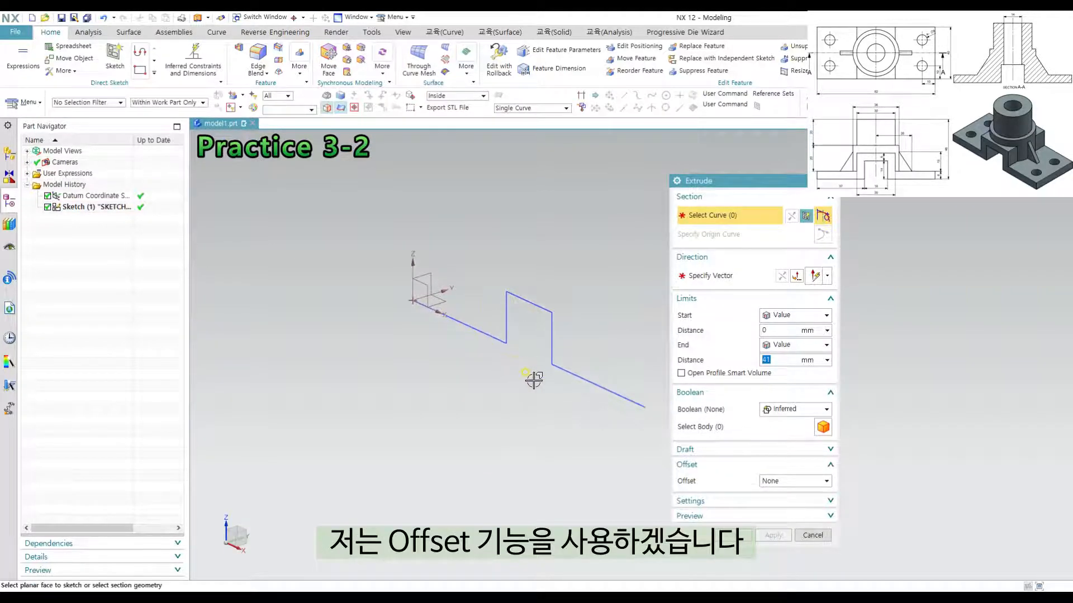
pyautogui.keyDown('shift'); pyautogui.moveTo(529, 381); pyautogui.dragTo(527, 396, button='middle'); pyautogui.keyUp('shift')
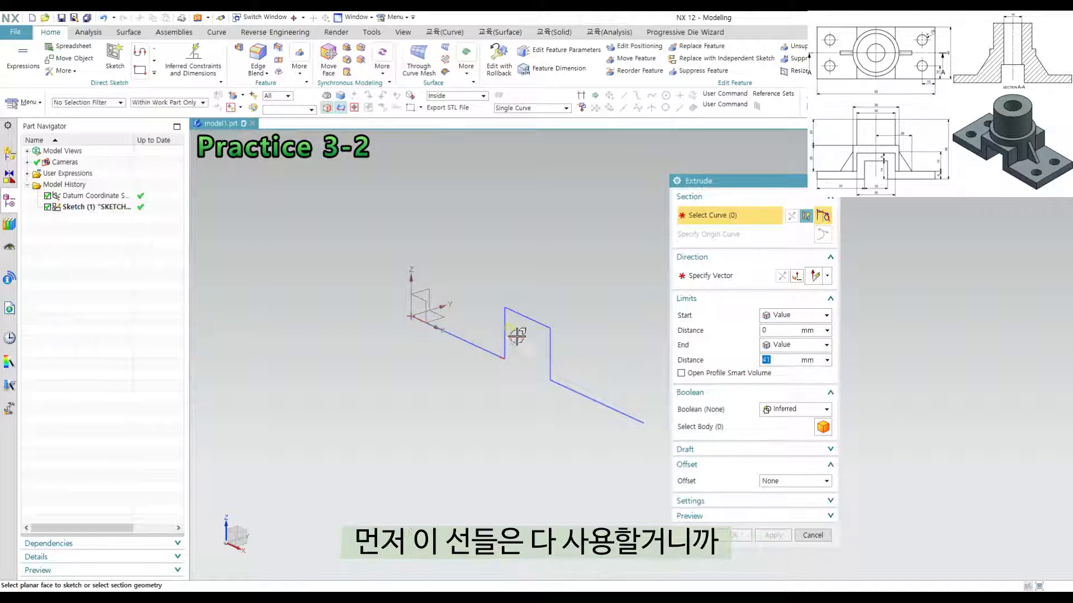
pyautogui.click(528, 108)
pyautogui.click(523, 127)
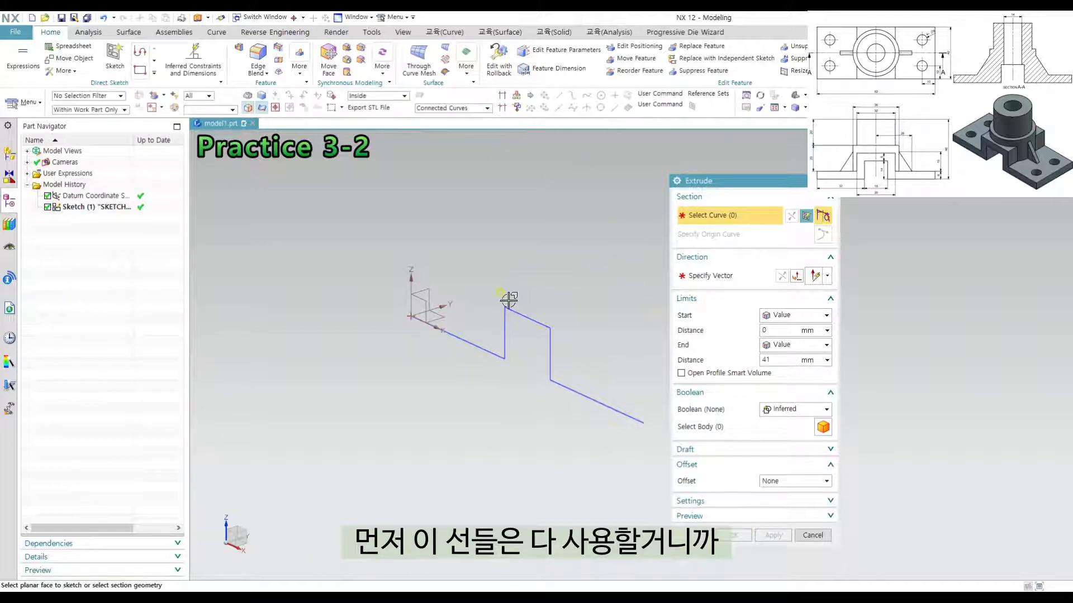
pyautogui.click(542, 318)
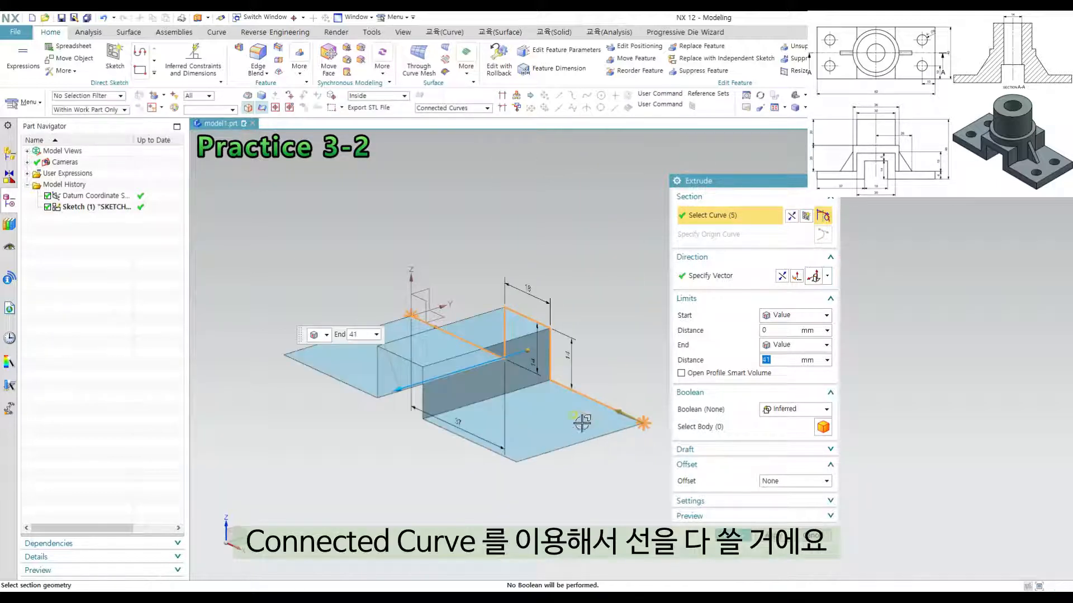
pyautogui.keyDown('shift'); pyautogui.moveTo(572, 448); pyautogui.dragTo(579, 459, button='middle'); pyautogui.keyUp('shift')
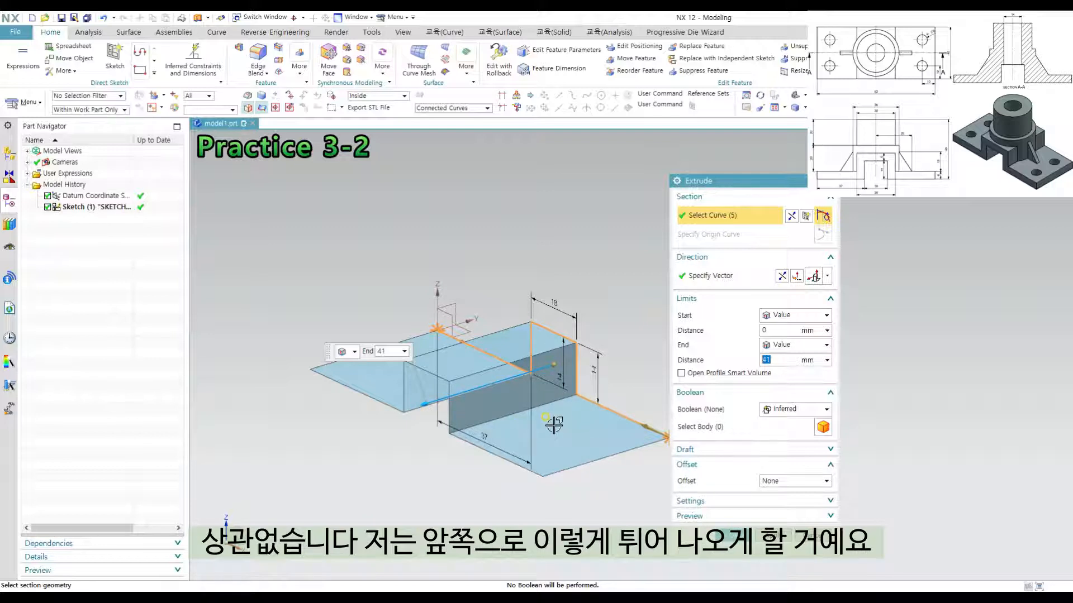
# Give the extrusion a Two-Sided offset
pyautogui.click(787, 482)
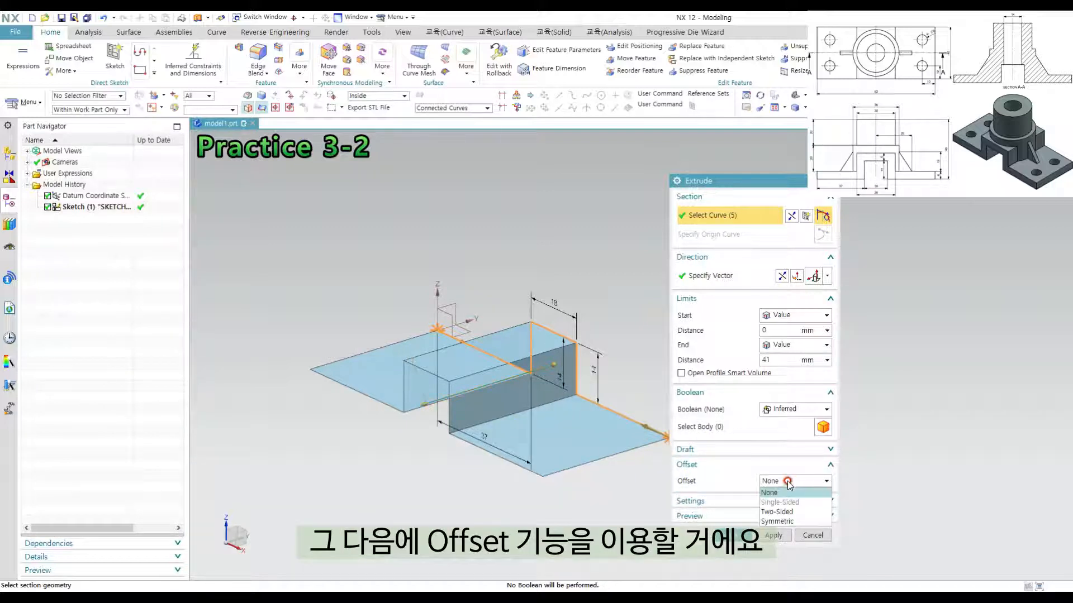
pyautogui.click(793, 512)
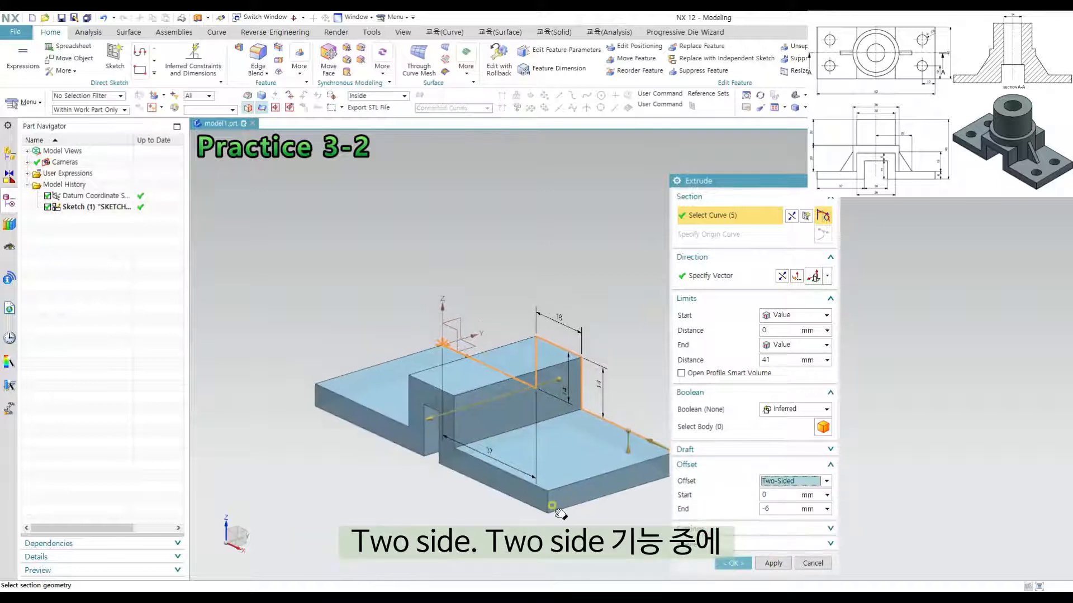
pyautogui.moveTo(548, 484); pyautogui.dragTo(587, 463, button='middle')
pyautogui.press('F8')
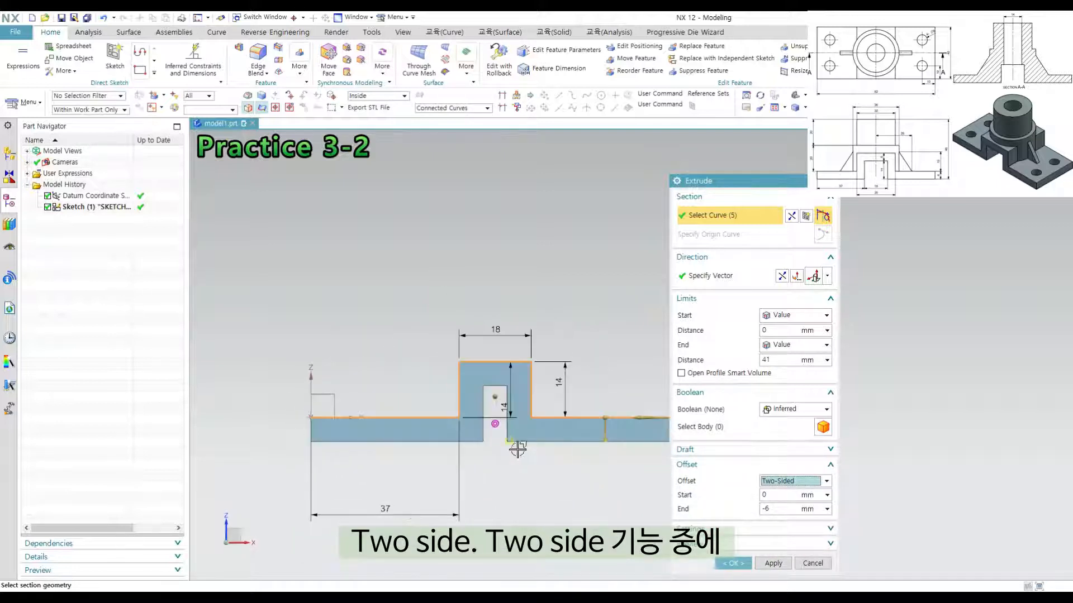
pyautogui.scroll(2, 516, 447)
pyautogui.scroll(-2, 502, 344)
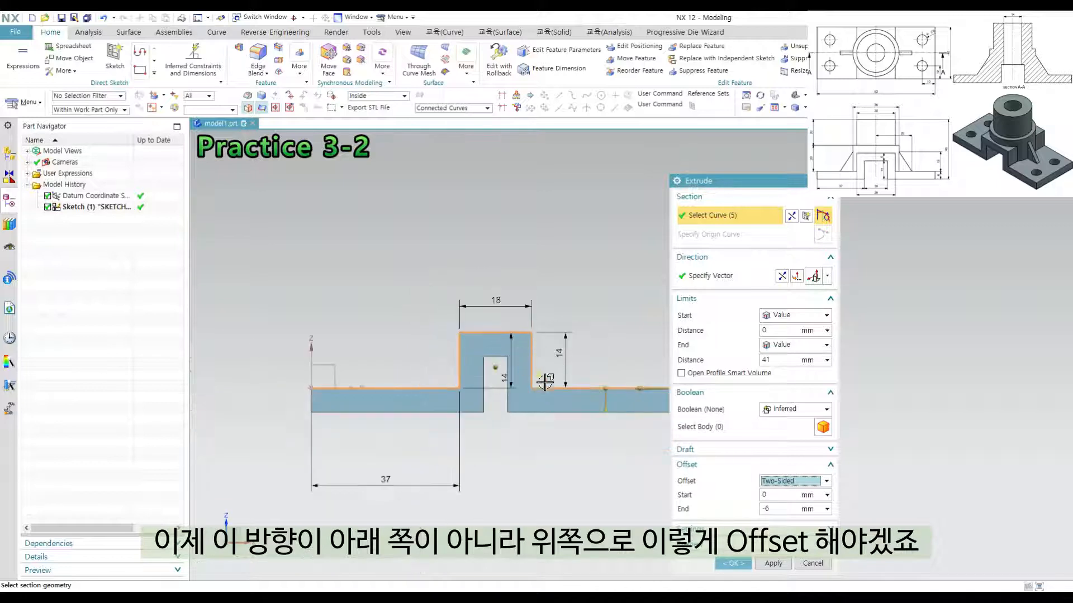
# Set the offset's end to 6 mm so the thickness goes upward from the profile, and complete the 41 mm extrusion
pyautogui.click(606, 394)
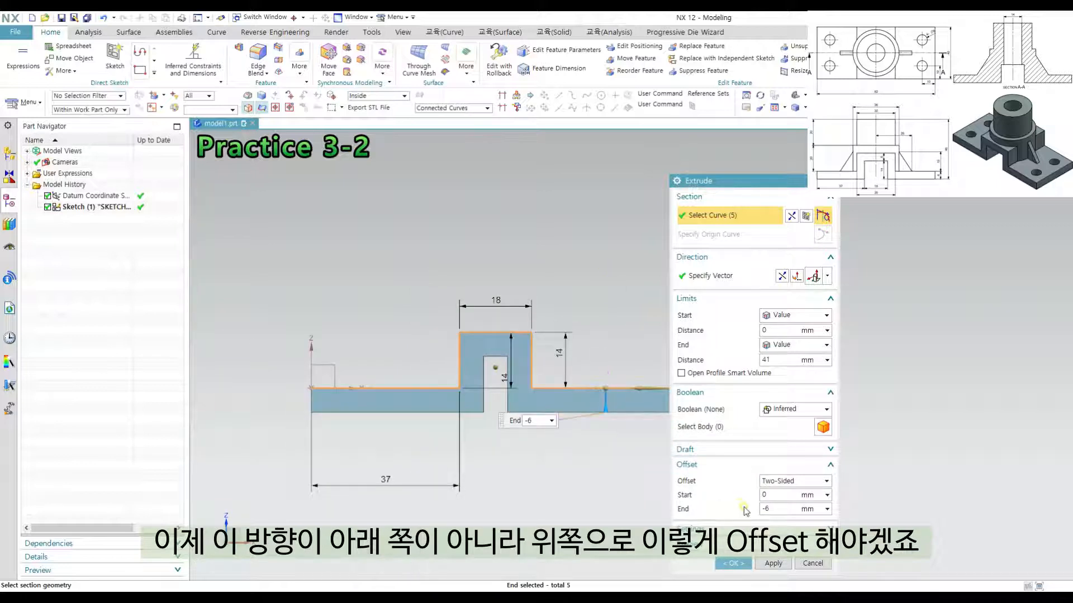
pyautogui.moveTo(778, 509); pyautogui.dragTo(709, 493)
pyautogui.write('6')
pyautogui.press('Return')
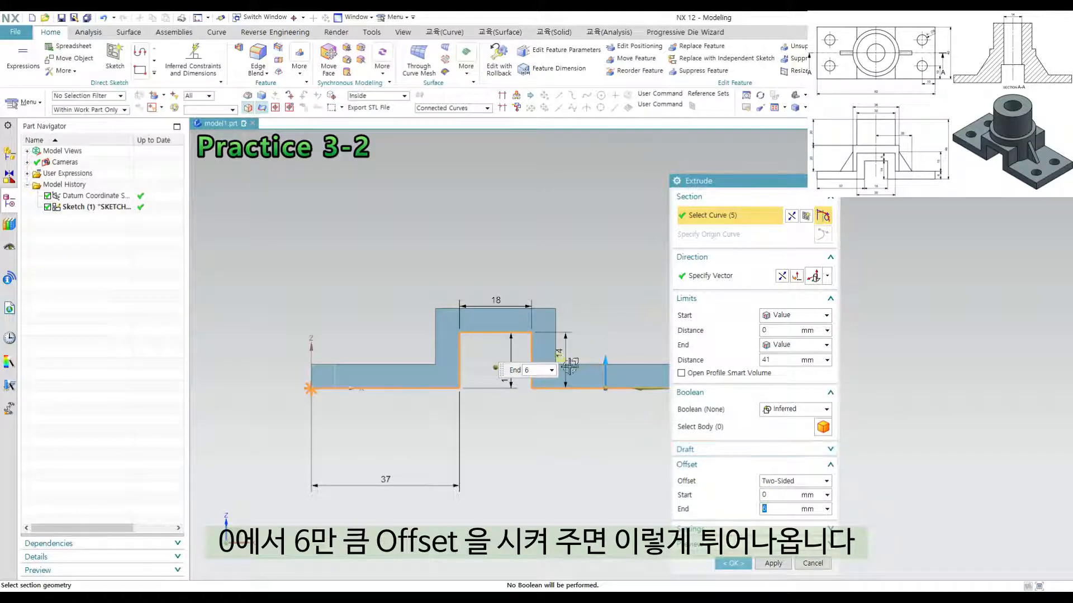
pyautogui.moveTo(609, 414); pyautogui.dragTo(604, 458, button='middle')
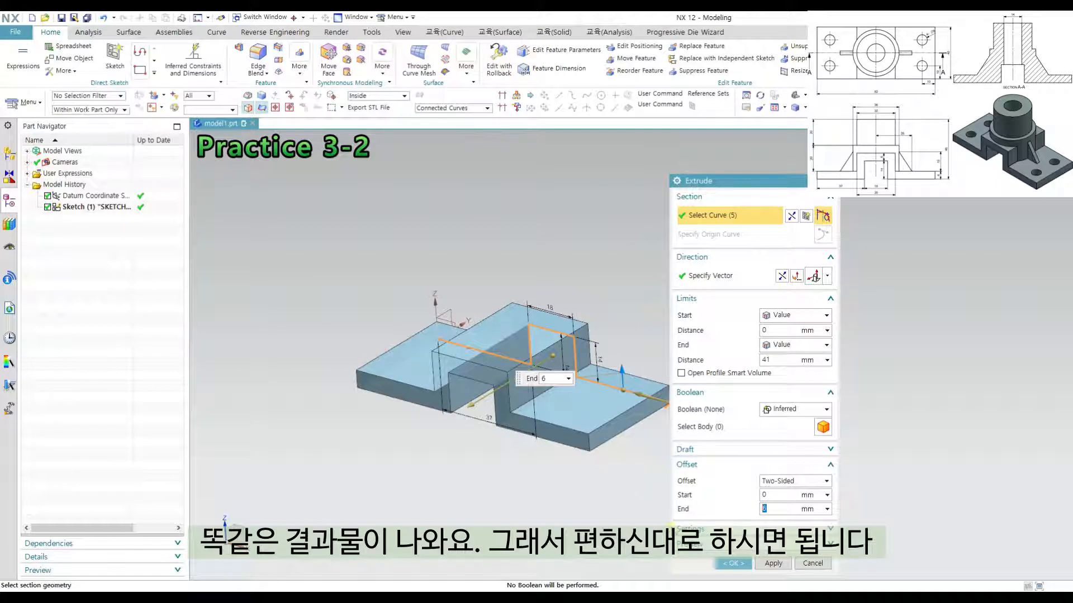
pyautogui.click(733, 563)
pyautogui.keyDown('shift'); pyautogui.moveTo(700, 445); pyautogui.dragTo(726, 445, button='middle'); pyautogui.keyUp('shift')
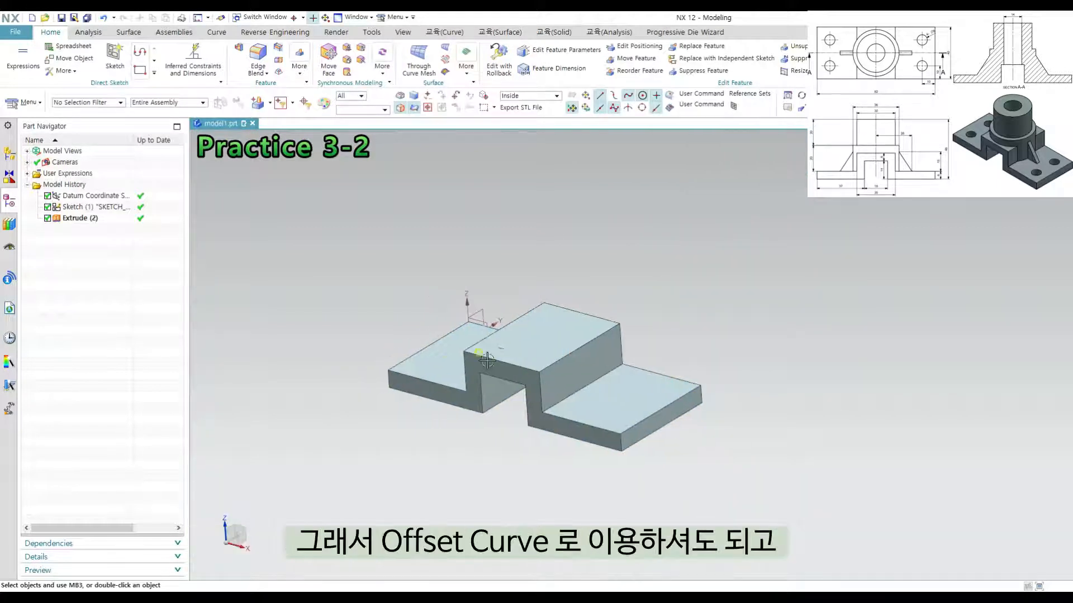
# Examine the extruded stepped base from the front and from above to plan the central cylinders
pyautogui.click(415, 358)
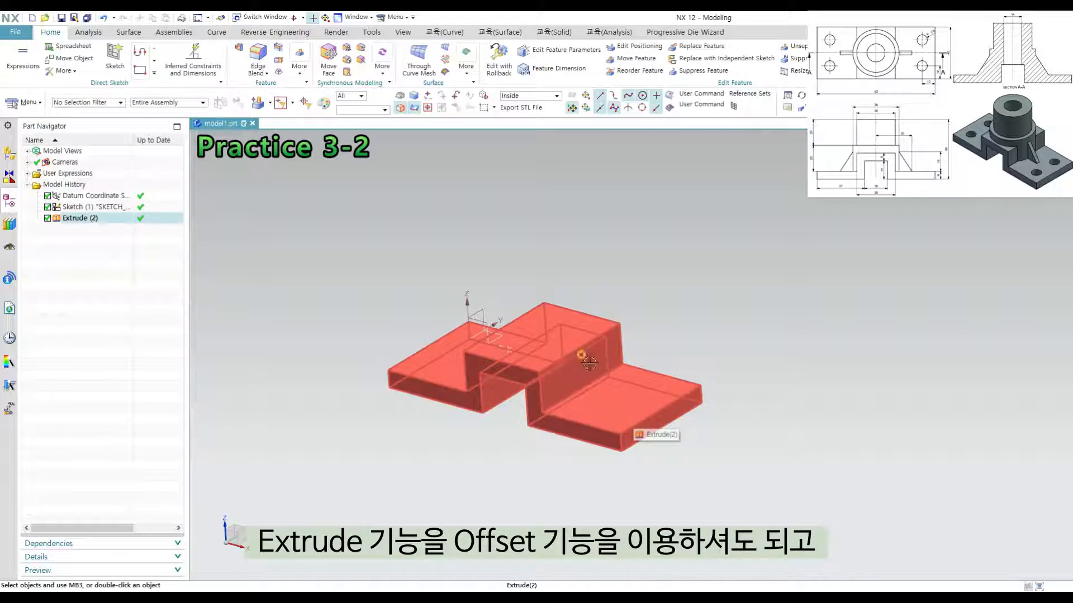
pyautogui.click(711, 345)
pyautogui.moveTo(668, 338)
pyautogui.mouseDown(button='middle')
pyautogui.moveTo(682, 320)
pyautogui.moveTo(689, 340)
pyautogui.mouseUp(button='middle')
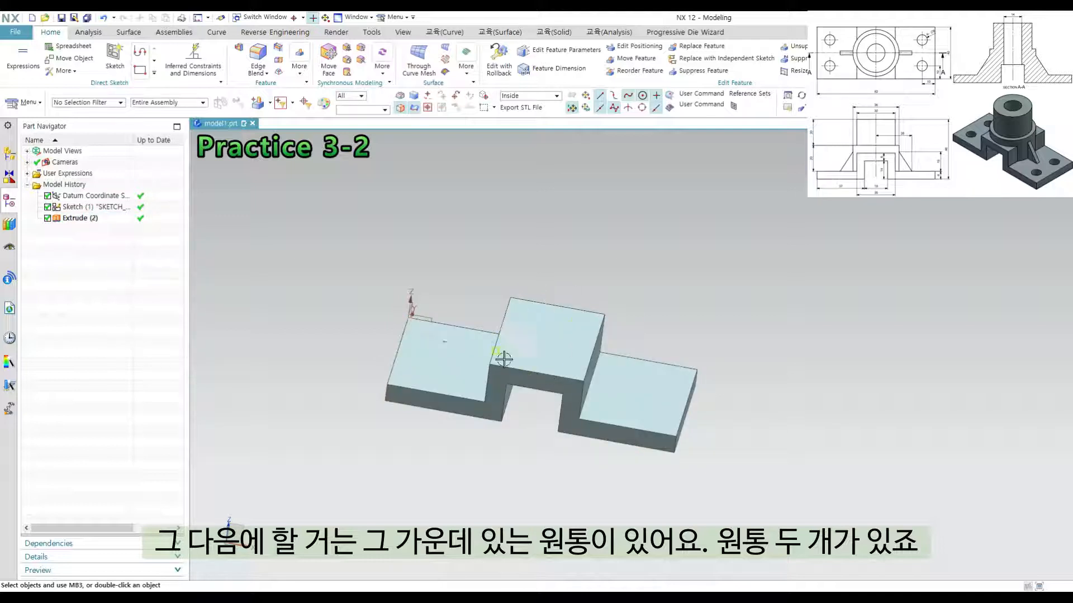
pyautogui.moveTo(617, 320); pyautogui.dragTo(618, 292, button='middle')
pyautogui.press('F8')
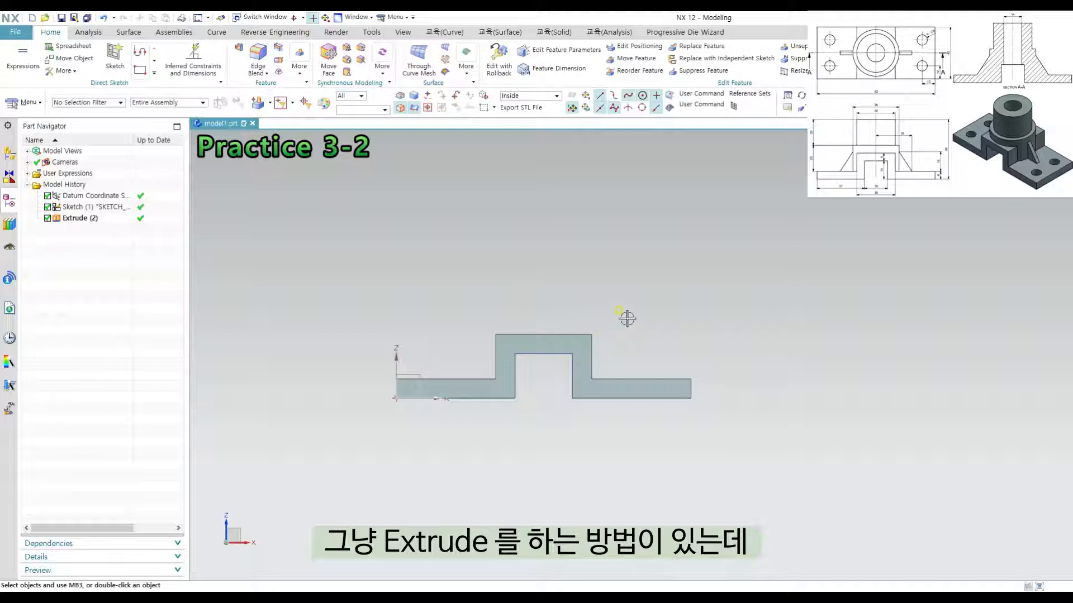
pyautogui.moveTo(627, 318); pyautogui.dragTo(630, 378, button='middle')
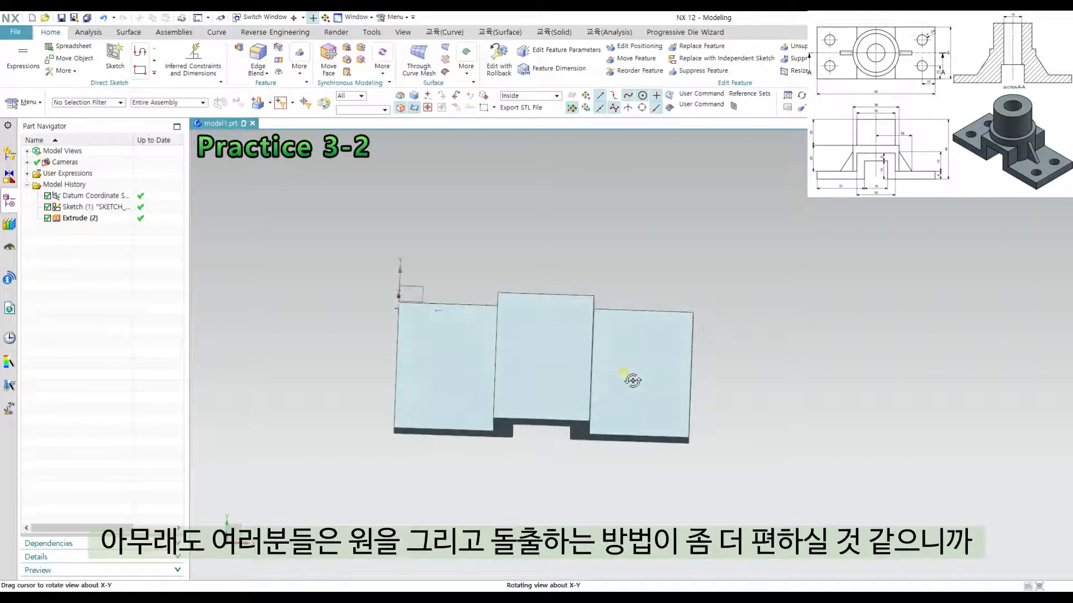
pyautogui.press('F8')
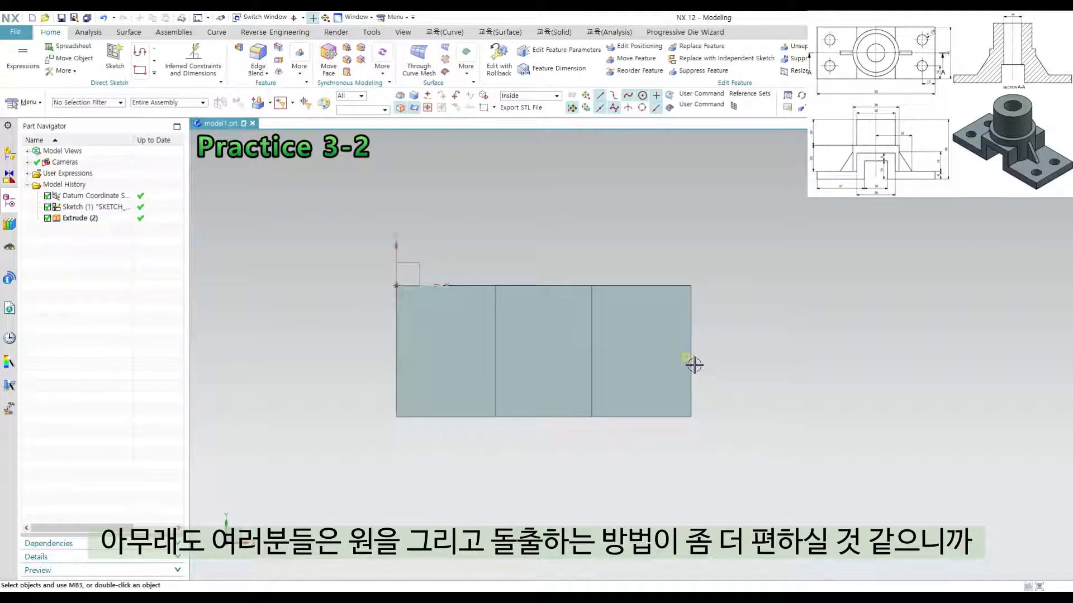
pyautogui.moveTo(598, 352); pyautogui.dragTo(551, 311, button='middle')
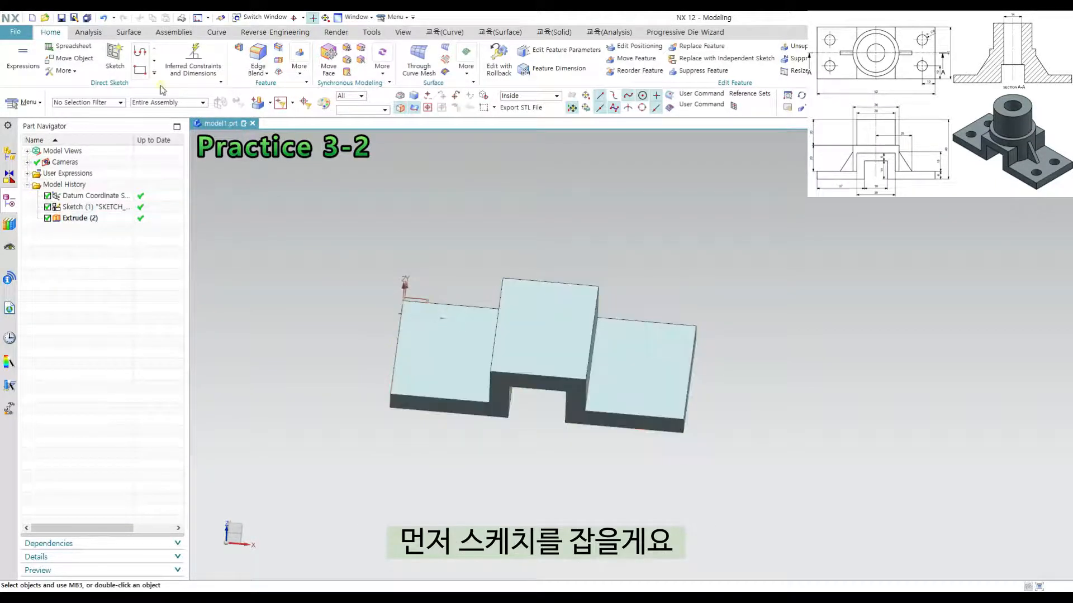
# Start a new sketch and pick the top face of the lower step beside the origin as its inferred plane
pyautogui.press('s')
pyautogui.click(454, 343)
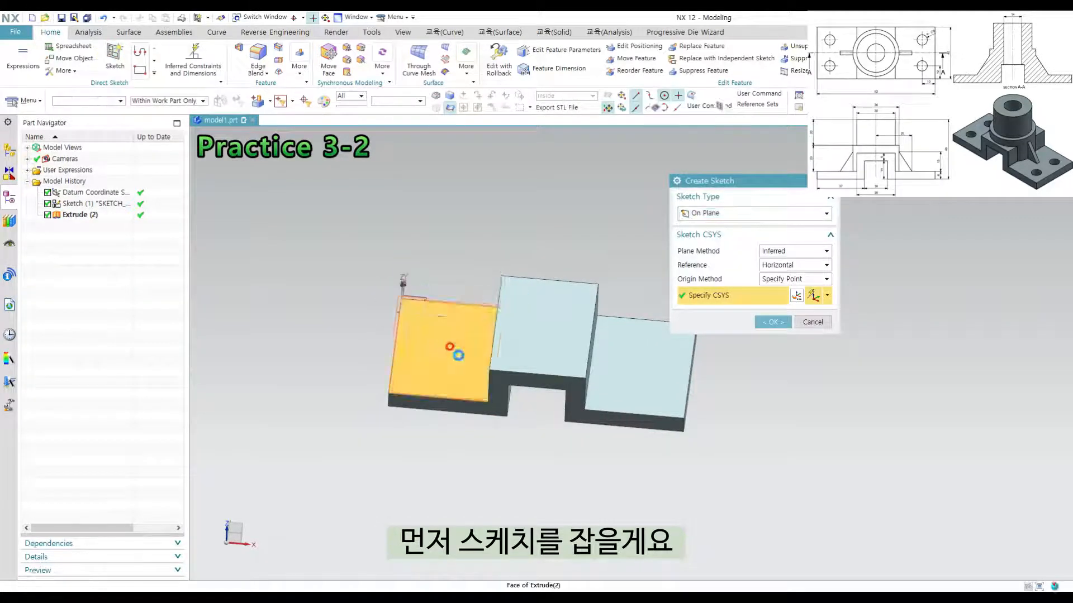
pyautogui.moveTo(606, 245); pyautogui.dragTo(615, 271, button='middle')
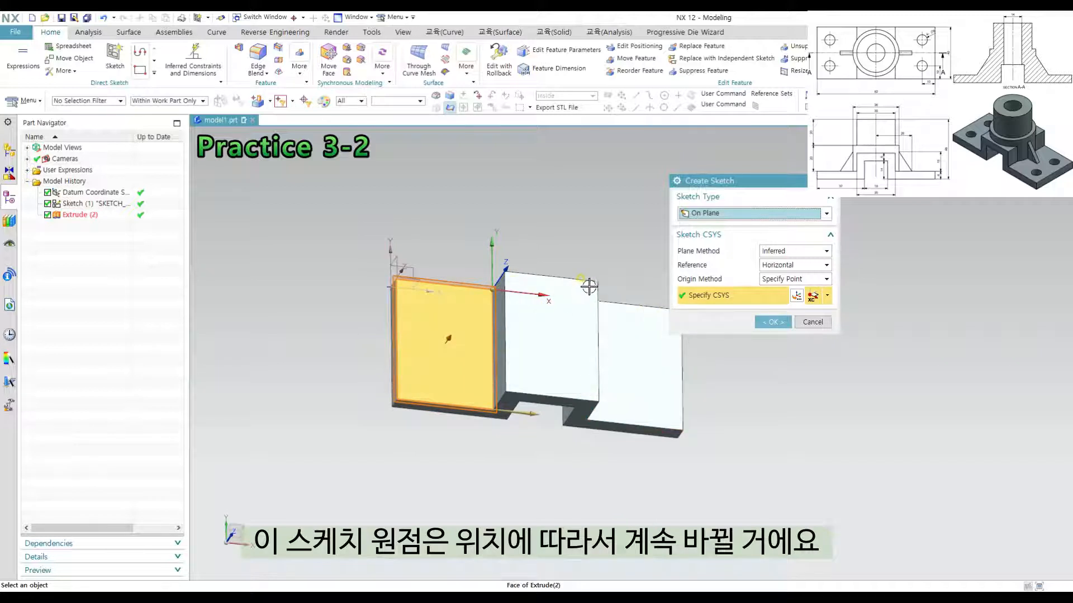
pyautogui.moveTo(587, 285); pyautogui.dragTo(502, 283, button='middle')
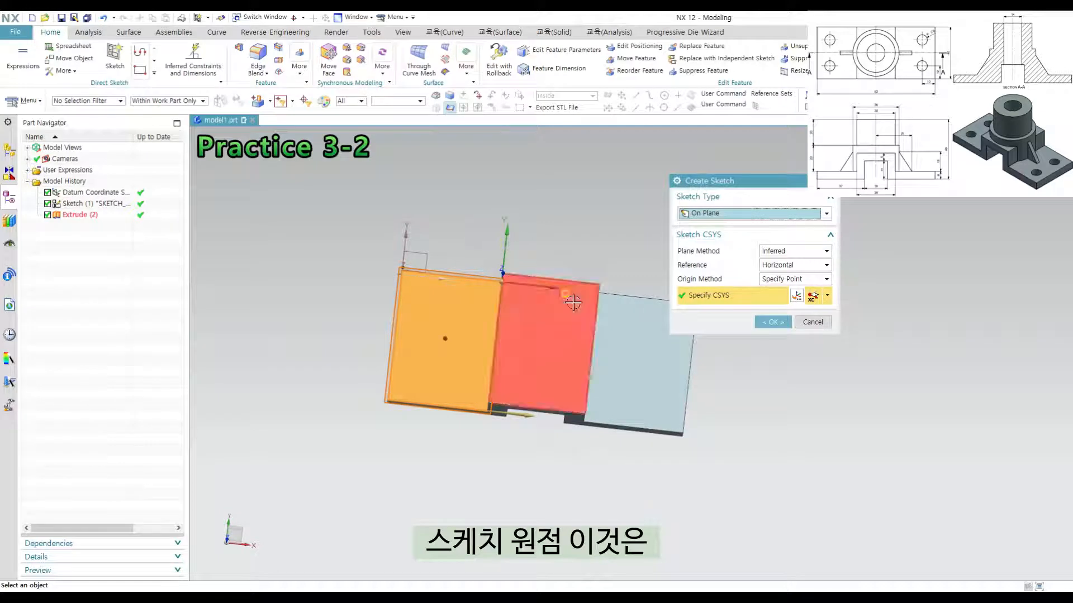
pyautogui.press('F8')
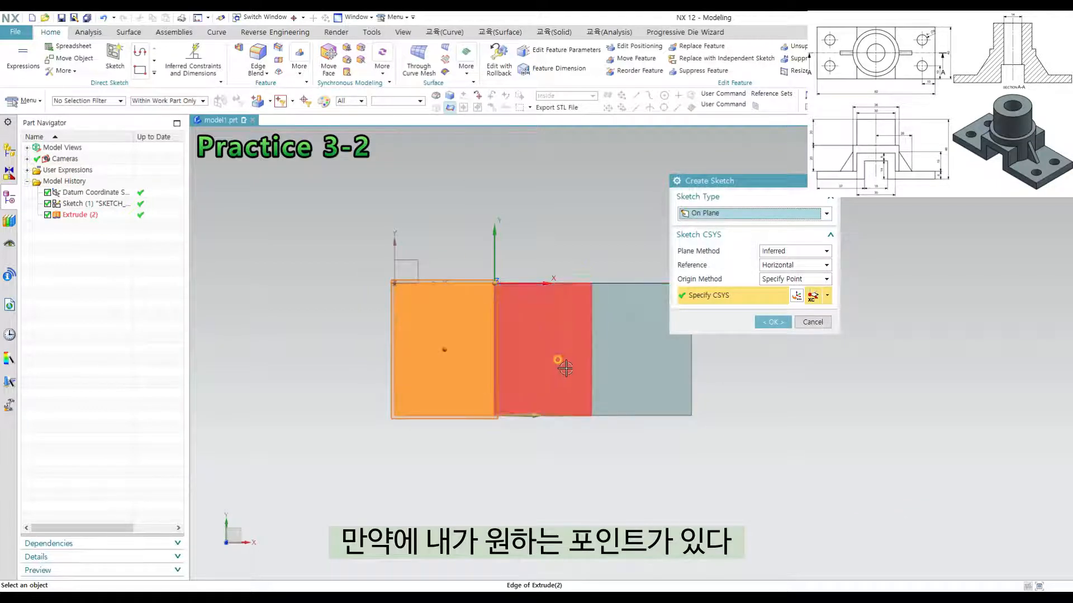
# Change the sketch's plane method to New Plane and specify the top face of the lower step beside the origin
pyautogui.scroll(-1, 556, 360)
pyautogui.scroll(2, 600, 299)
pyautogui.scroll(1, 578, 352)
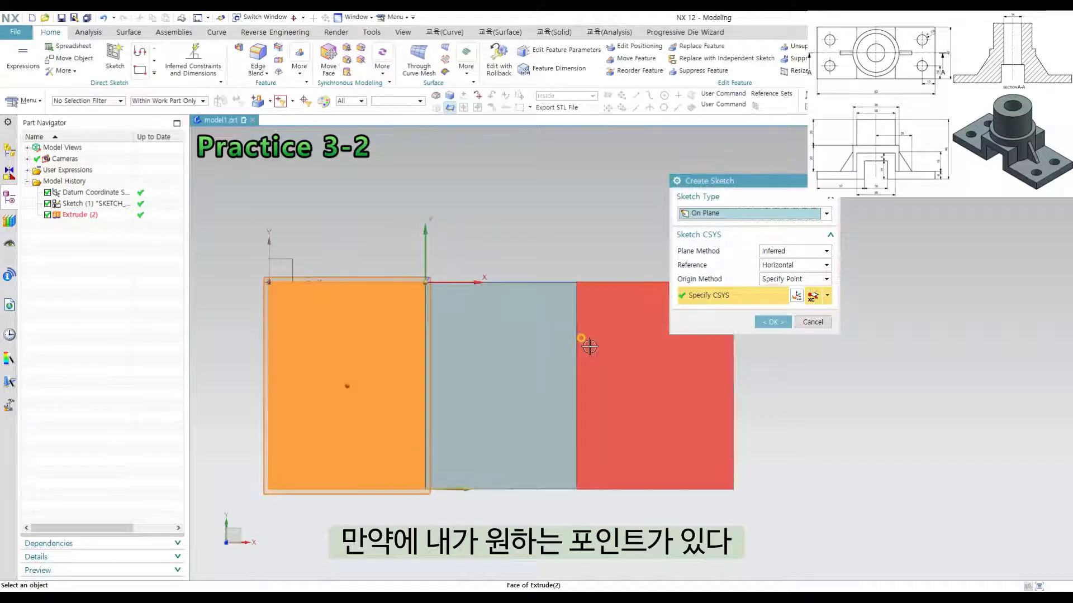
pyautogui.scroll(-1, 589, 347)
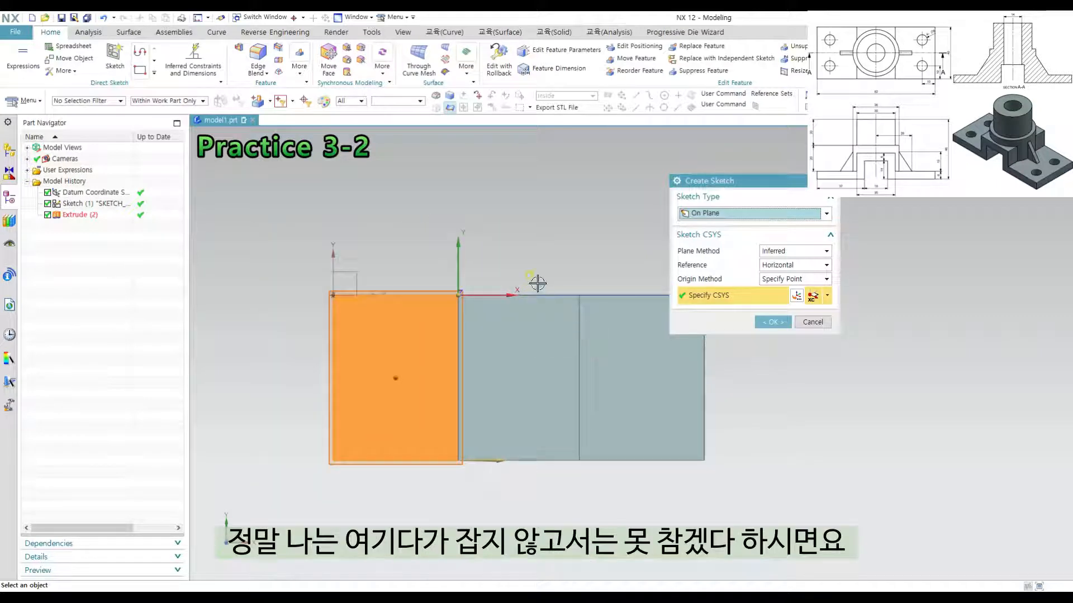
pyautogui.keyDown('shift'); pyautogui.moveTo(557, 271); pyautogui.dragTo(531, 279, button='middle'); pyautogui.keyUp('shift')
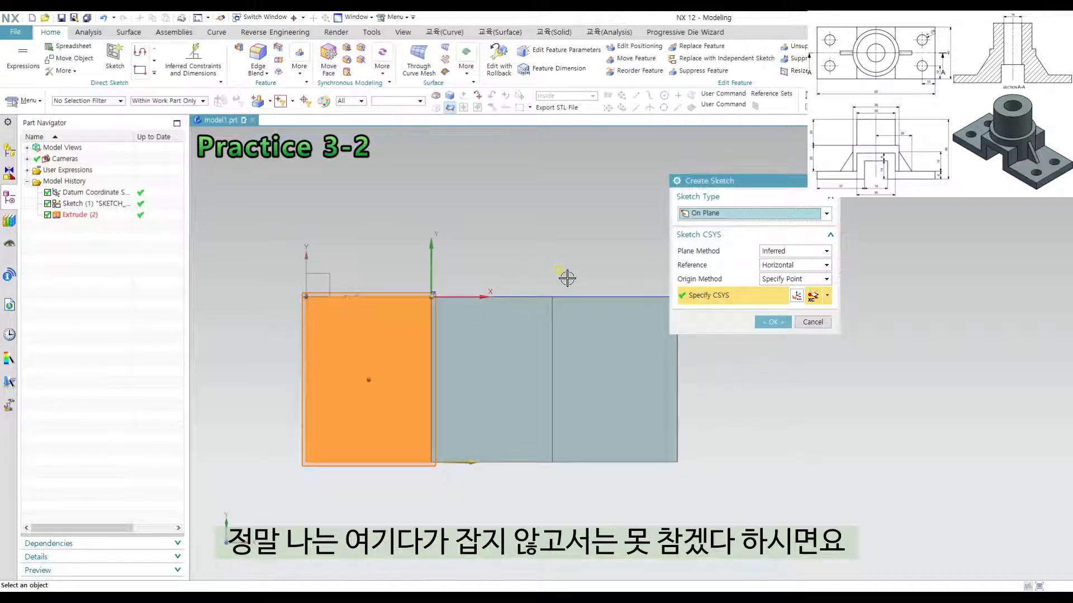
pyautogui.scroll(-1, 609, 277)
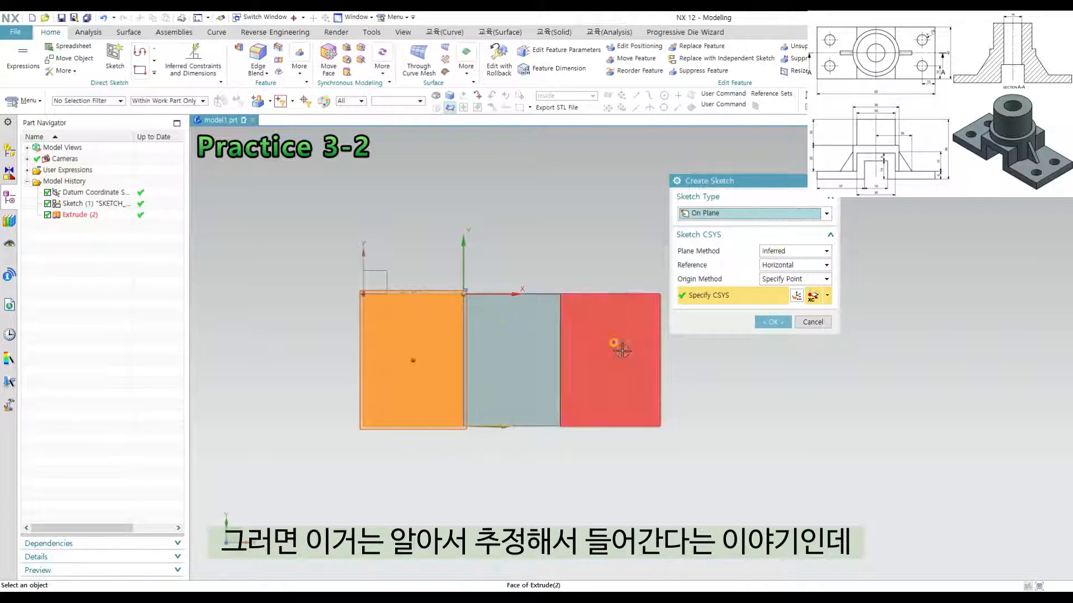
pyautogui.click(807, 251)
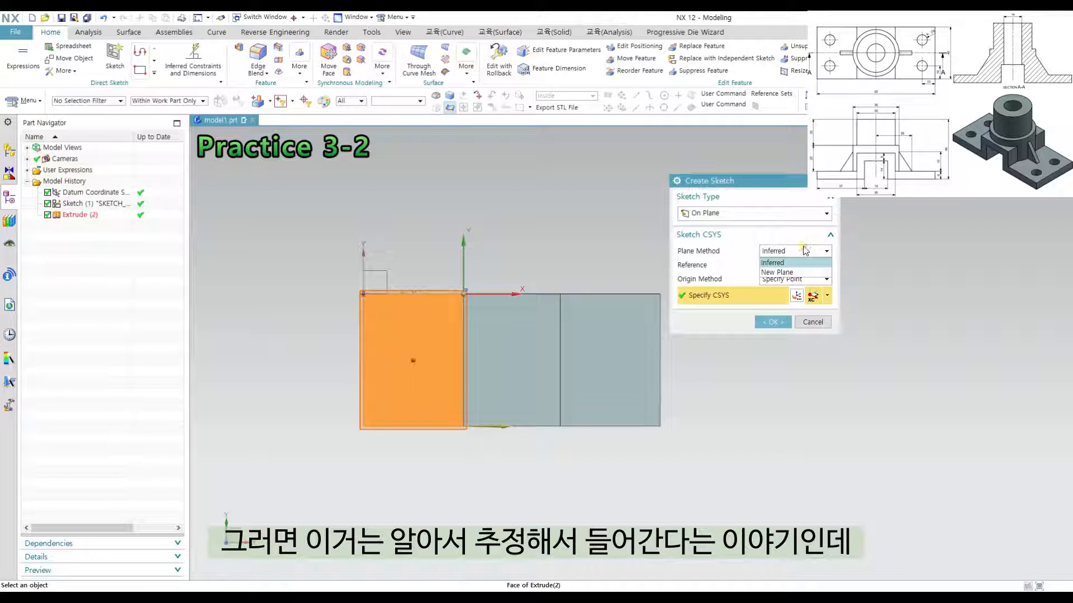
pyautogui.click(794, 273)
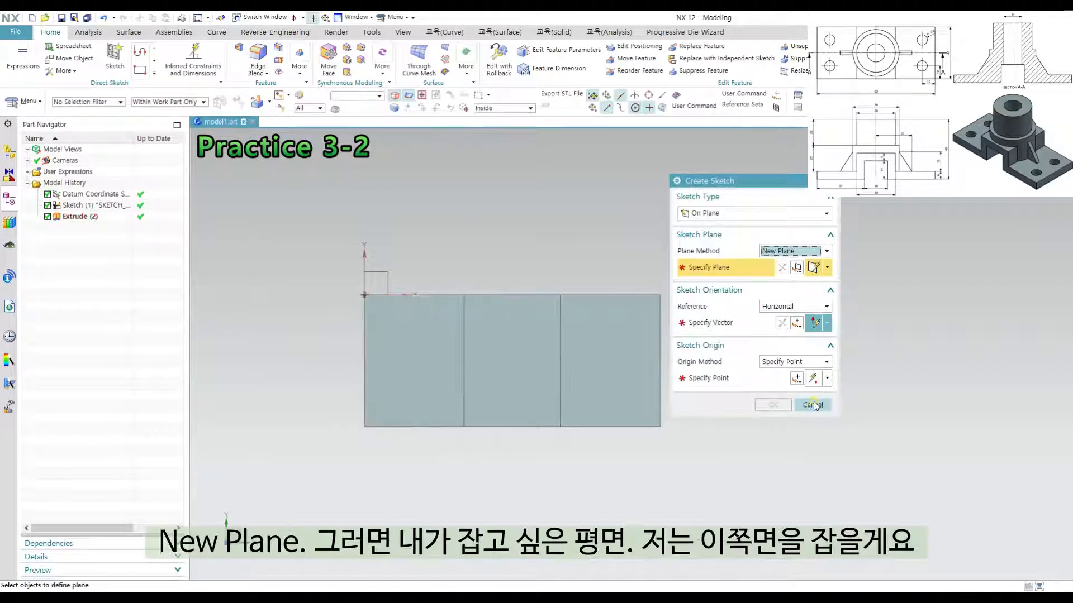
pyautogui.moveTo(652, 438)
pyautogui.mouseDown(button='middle')
pyautogui.moveTo(646, 388)
pyautogui.moveTo(548, 434)
pyautogui.mouseUp(button='middle')
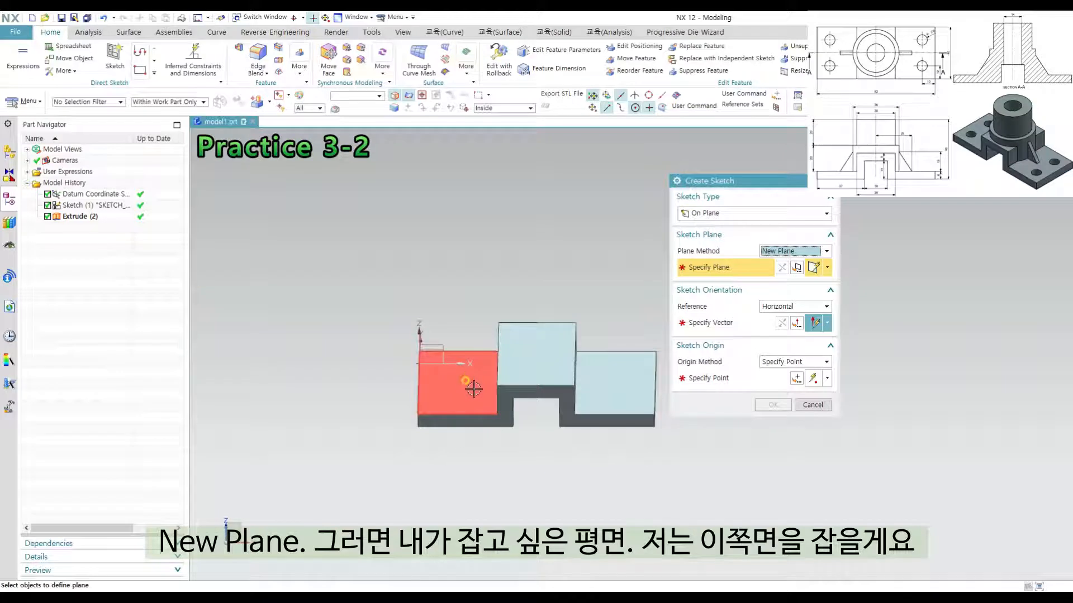
pyautogui.click(474, 389)
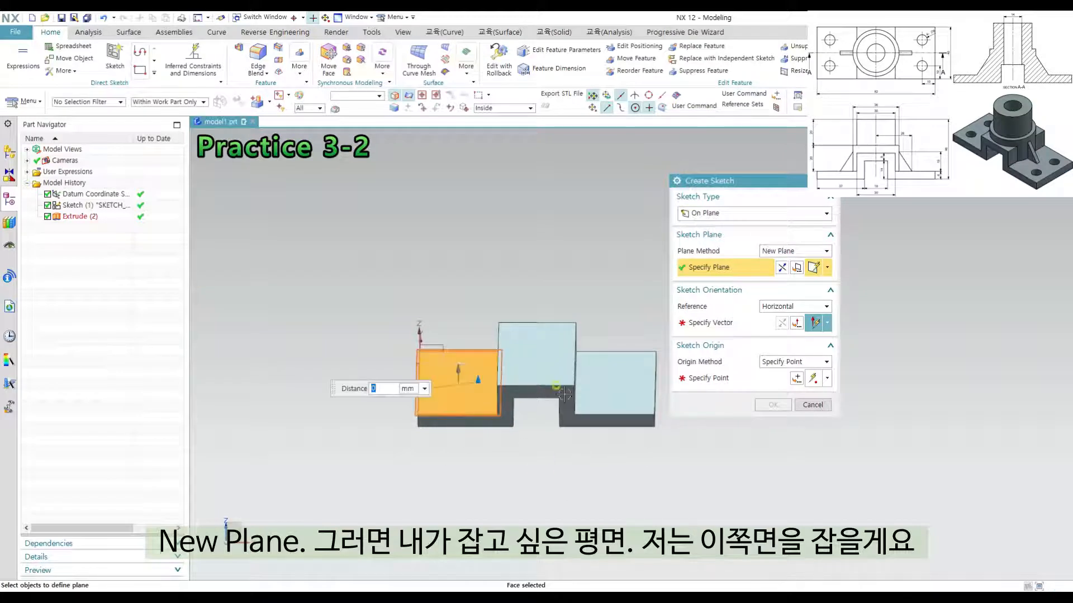
# Keep the sketch orientation reference as Horizontal and specify the X axis as its vector
pyautogui.moveTo(576, 365); pyautogui.dragTo(573, 379, button='middle')
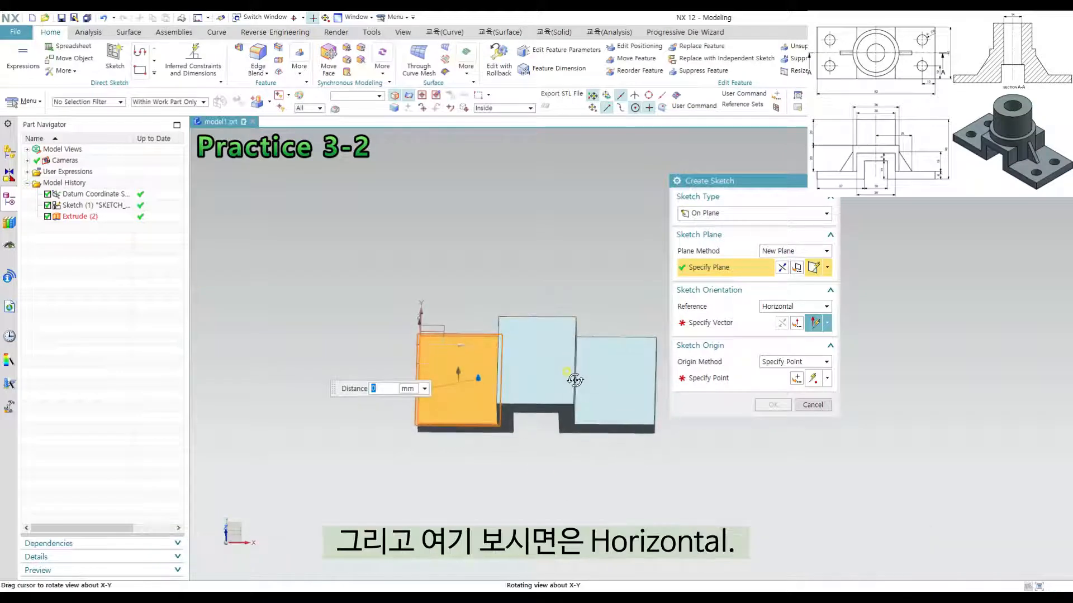
pyautogui.click(783, 307)
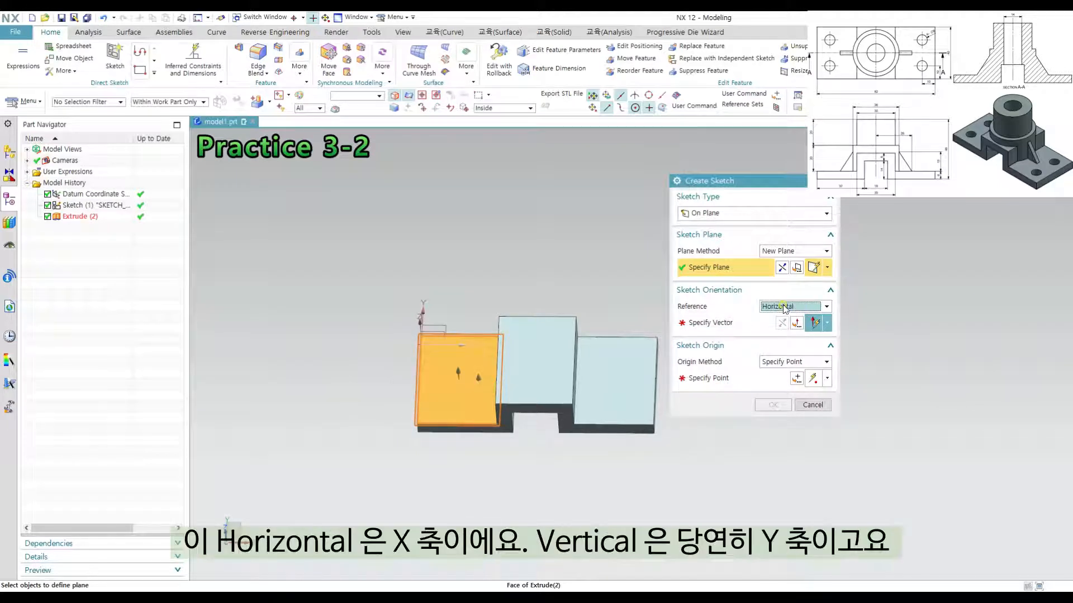
pyautogui.click(800, 306)
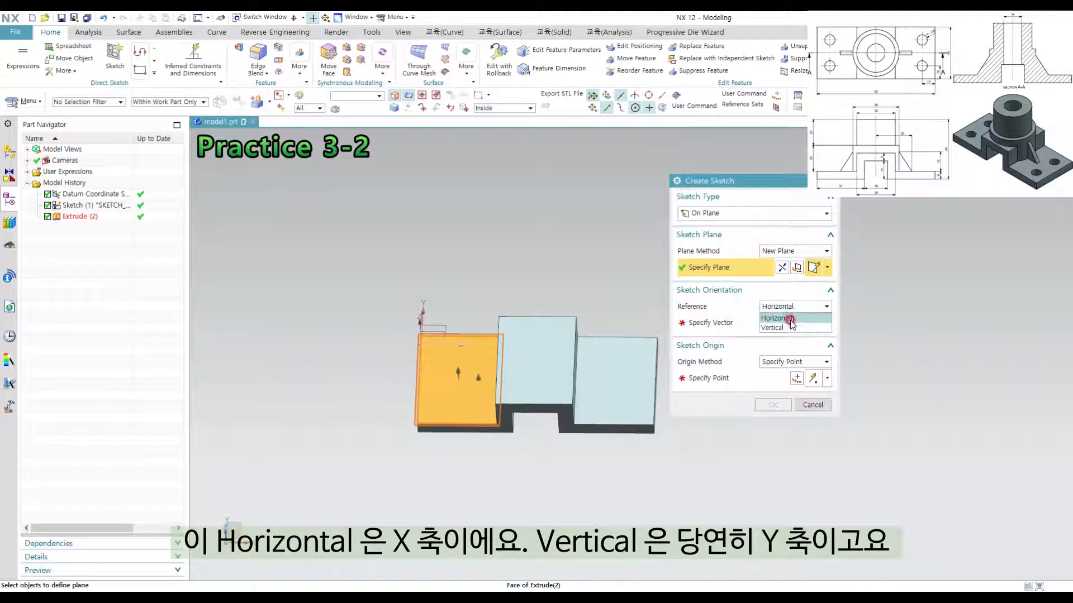
pyautogui.click(779, 318)
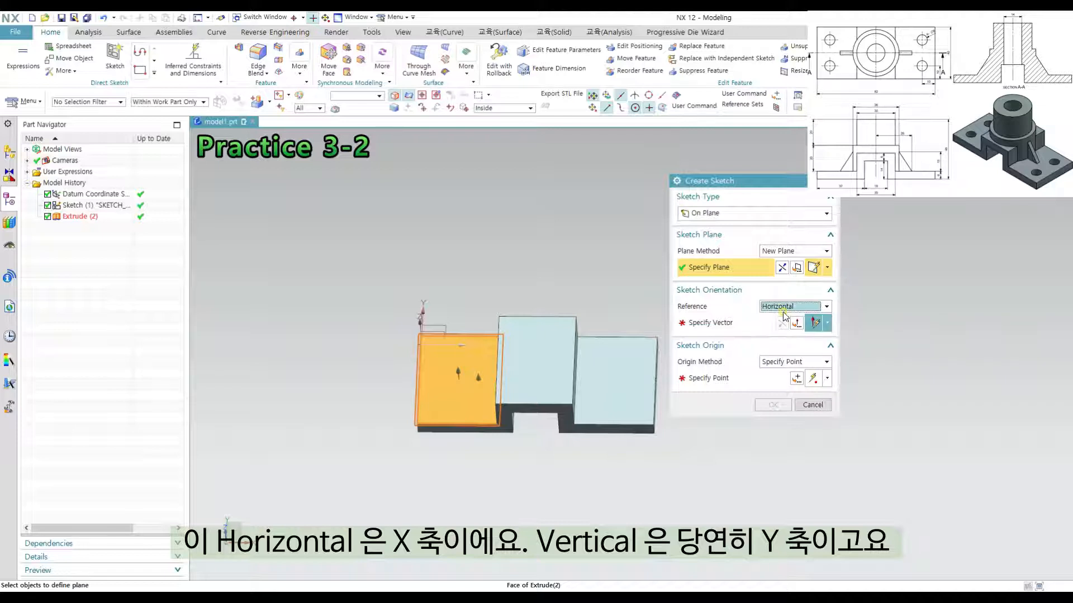
pyautogui.click(743, 323)
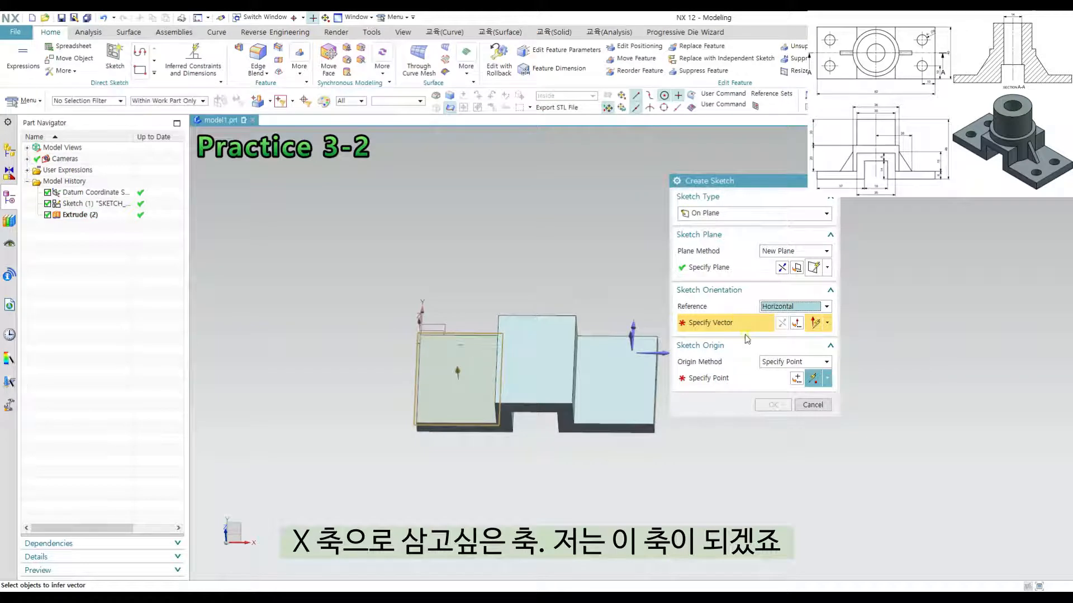
pyautogui.scroll(3, 659, 427)
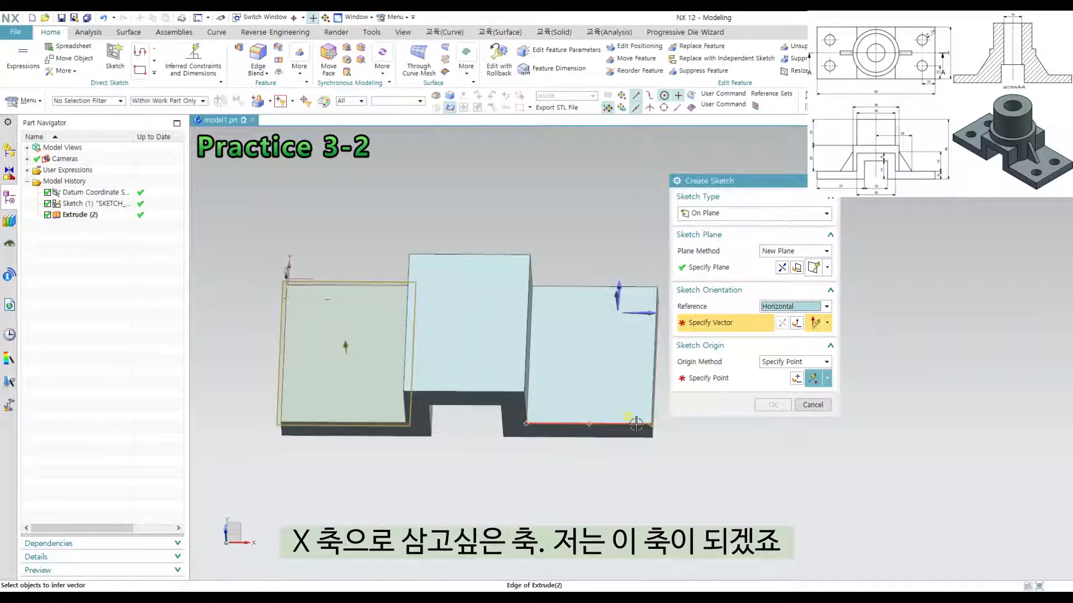
pyautogui.click(647, 311)
pyautogui.scroll(-1, 599, 357)
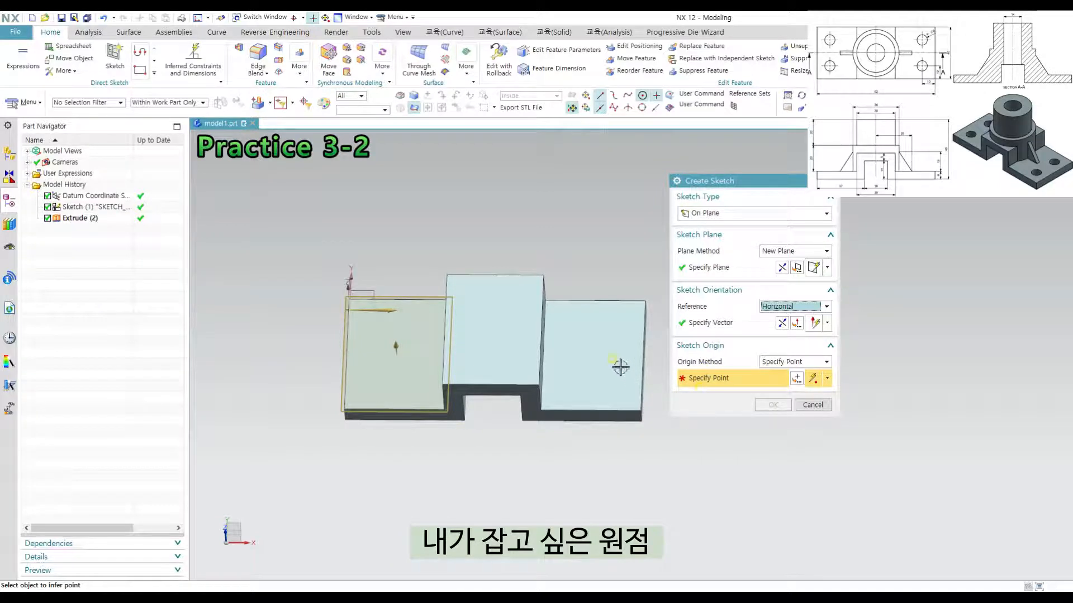
# Set the sketch origin with Between Two Points, using the top corner beside the datum origin and the diagonally opposite top corner of the other lower step
pyautogui.moveTo(620, 366)
pyautogui.mouseDown(button='middle')
pyautogui.moveTo(624, 357)
pyautogui.moveTo(622, 380)
pyautogui.mouseUp(button='middle')
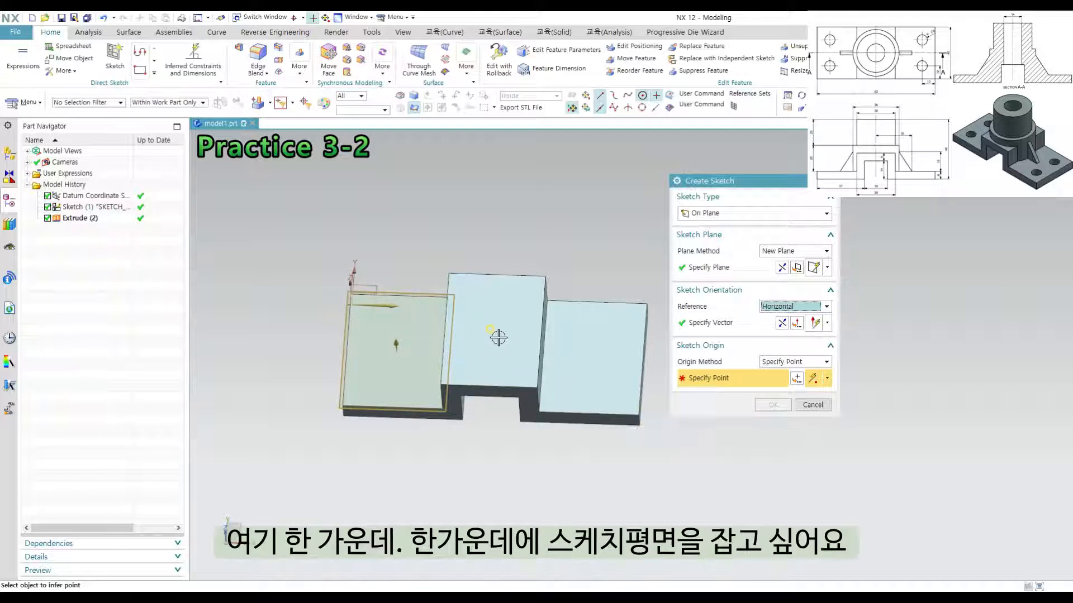
pyautogui.click(797, 381)
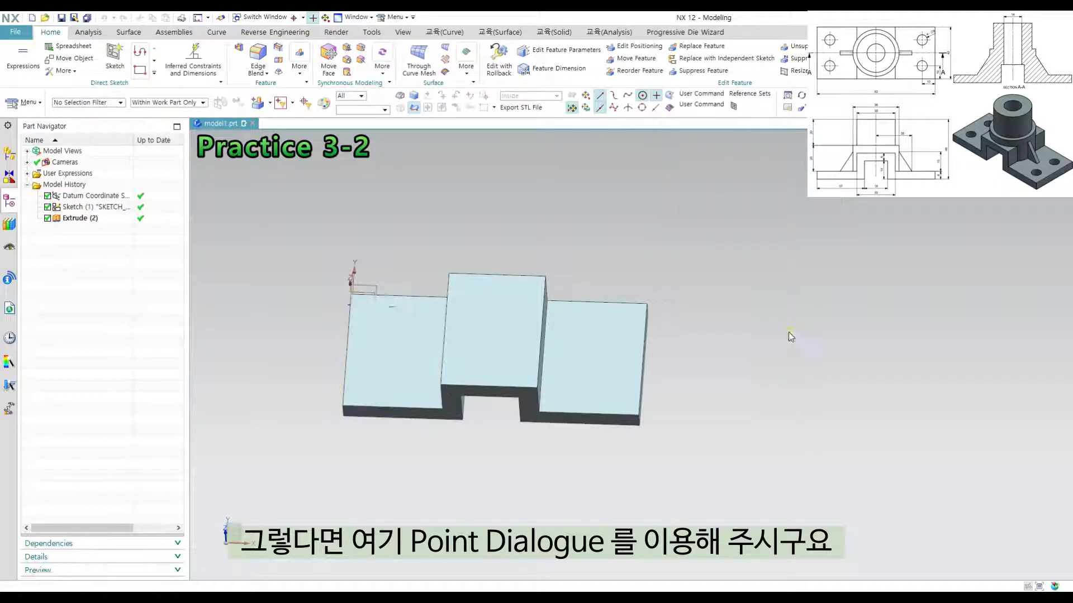
pyautogui.click(751, 212)
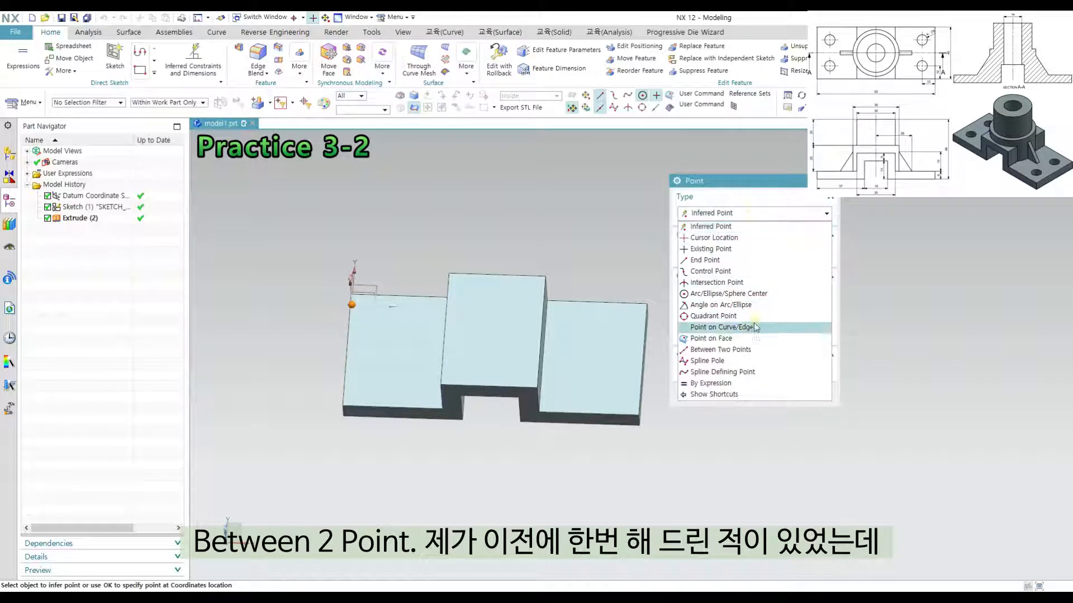
pyautogui.click(748, 351)
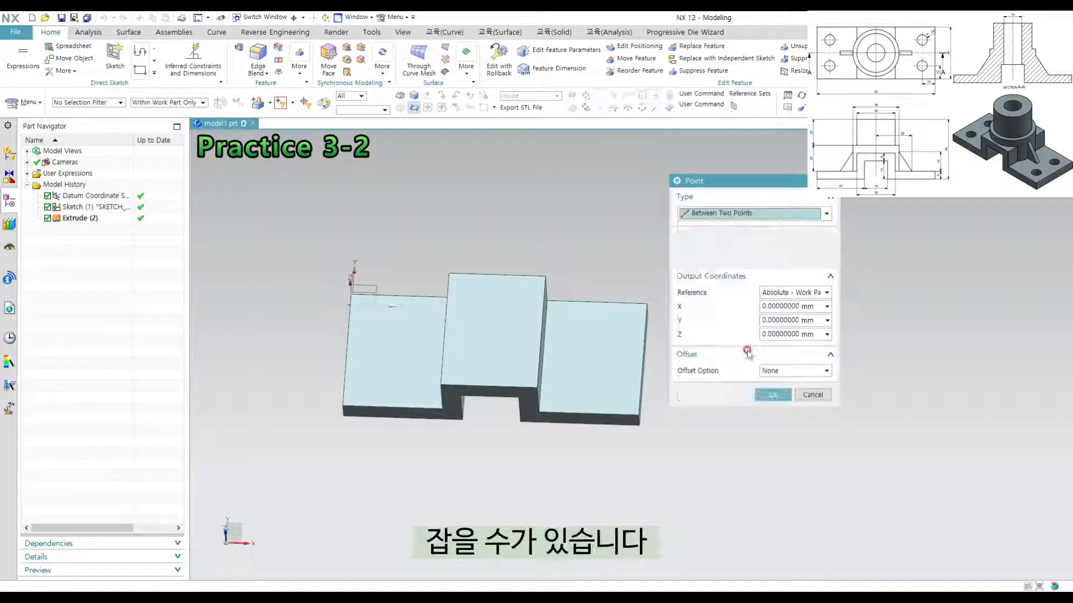
pyautogui.moveTo(405, 338); pyautogui.dragTo(376, 311, button='middle')
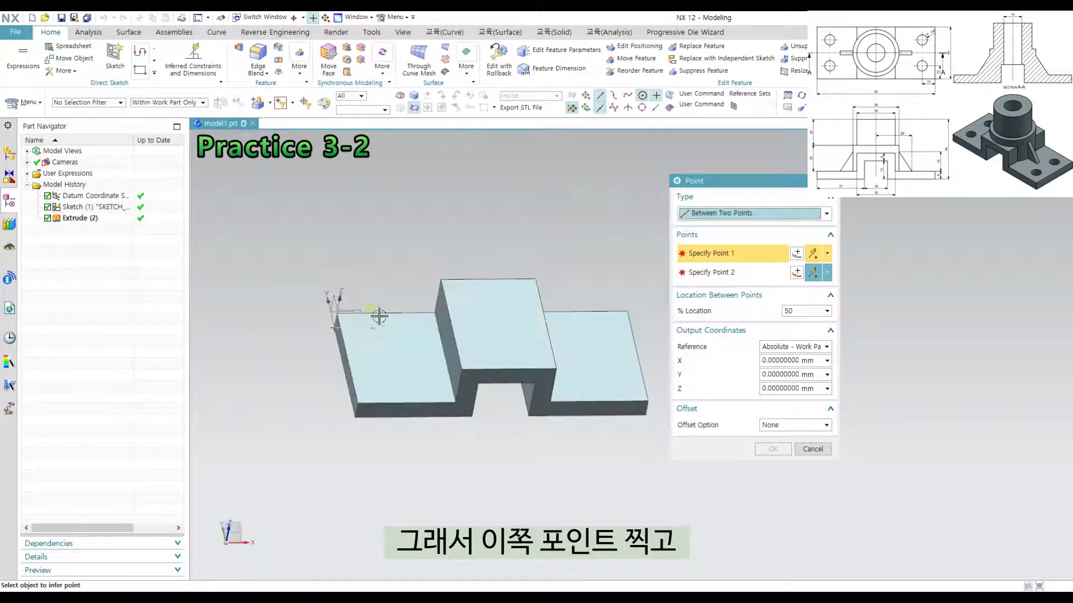
pyautogui.click(337, 313)
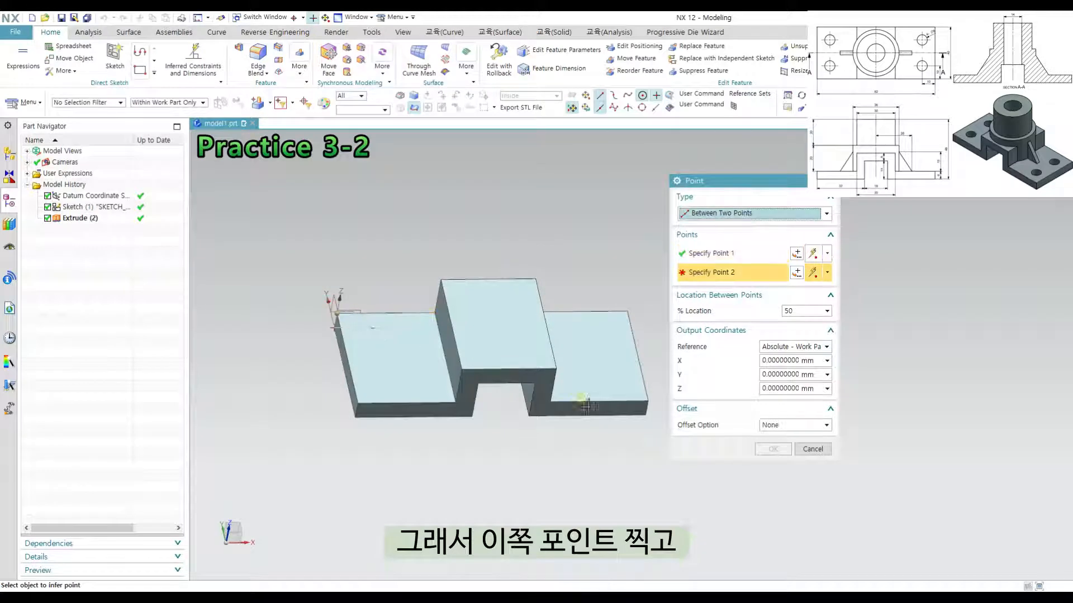
pyautogui.click(648, 400)
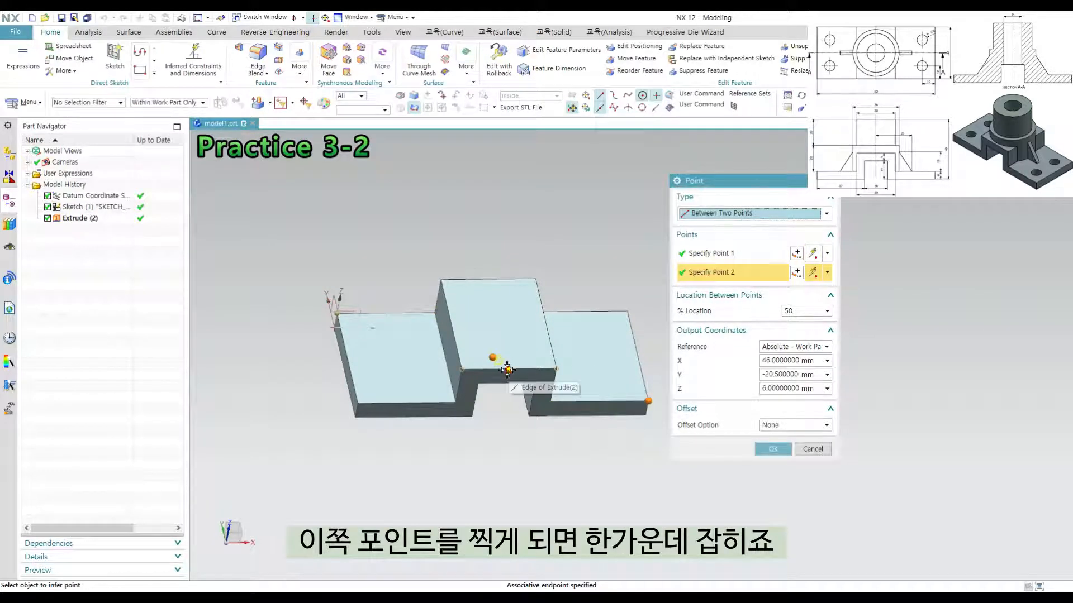
pyautogui.click(773, 449)
# Create the sketch at the base's centre and finish it without drawing any geometry
pyautogui.moveTo(603, 371)
pyautogui.mouseDown(button='middle')
pyautogui.moveTo(618, 307)
pyautogui.moveTo(614, 384)
pyautogui.mouseUp(button='middle')
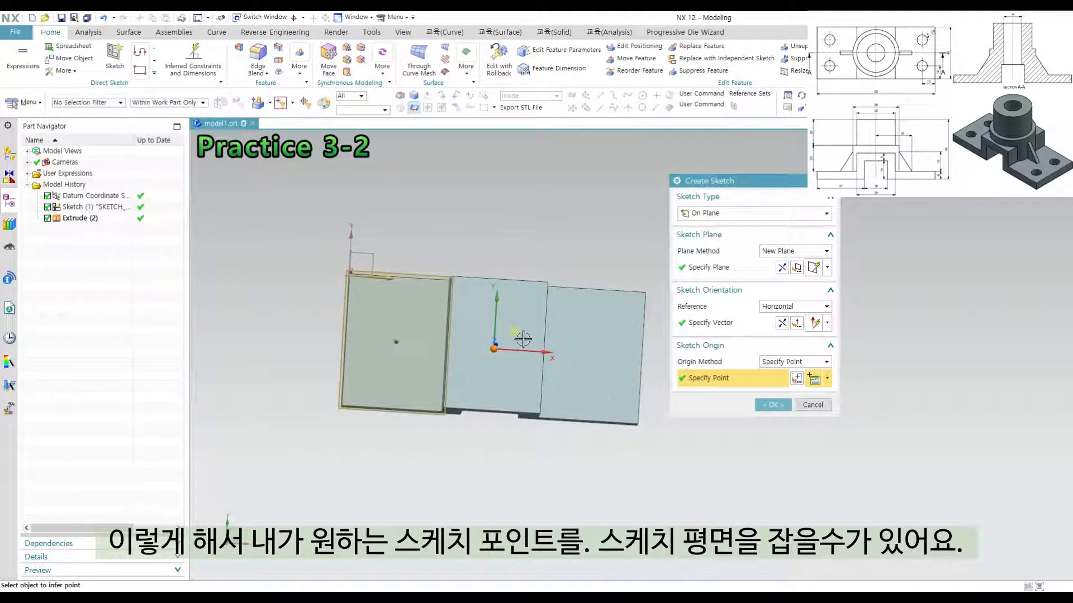
pyautogui.press('F8')
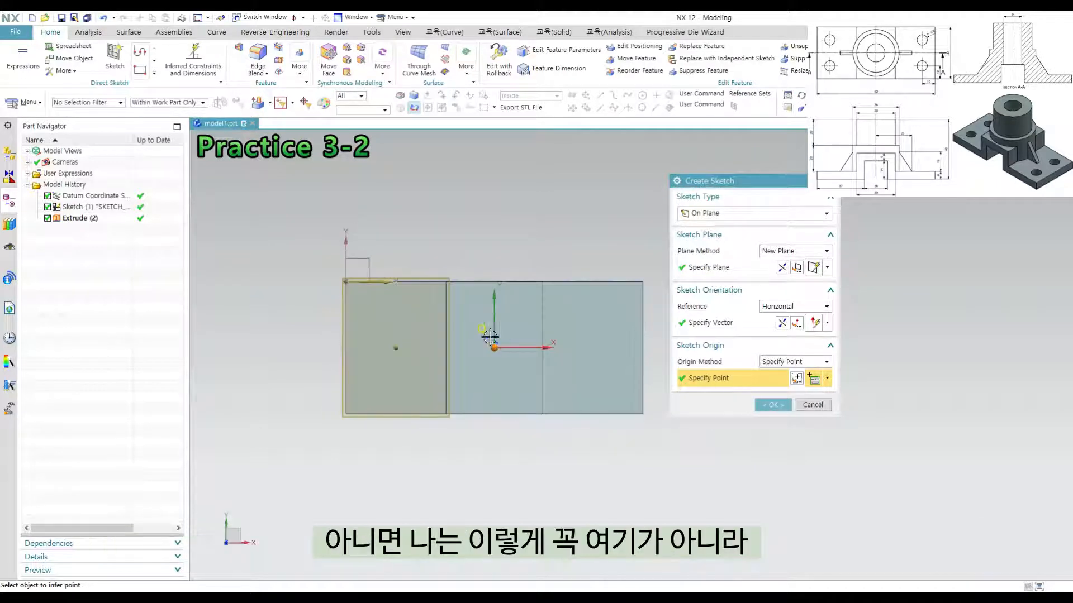
pyautogui.moveTo(447, 400); pyautogui.dragTo(436, 358, button='middle')
pyautogui.scroll(1, 352, 405)
pyautogui.middleClick(352, 404)
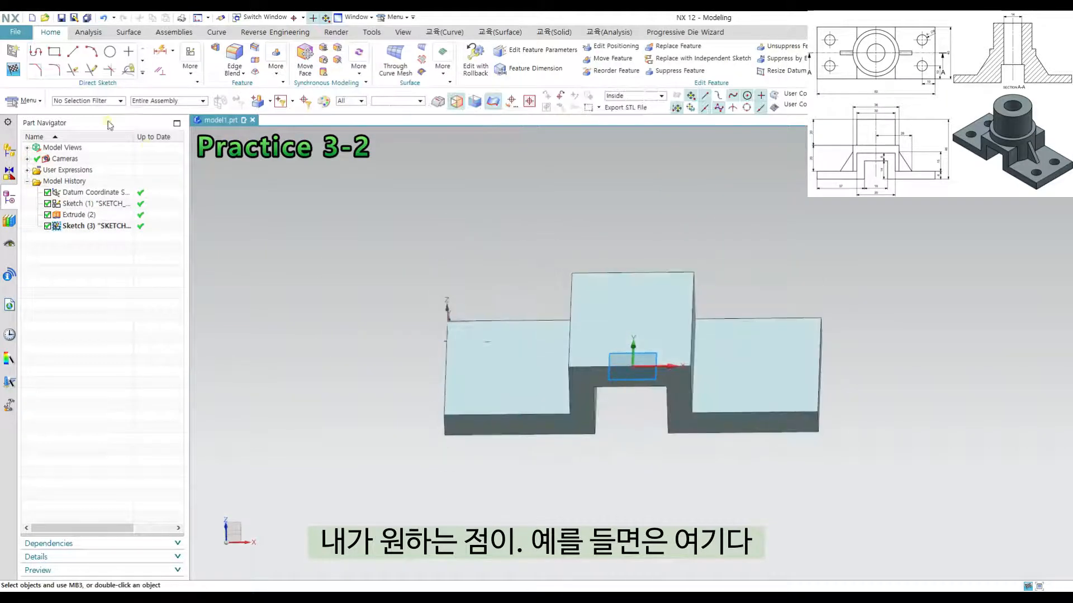
pyautogui.click(14, 70)
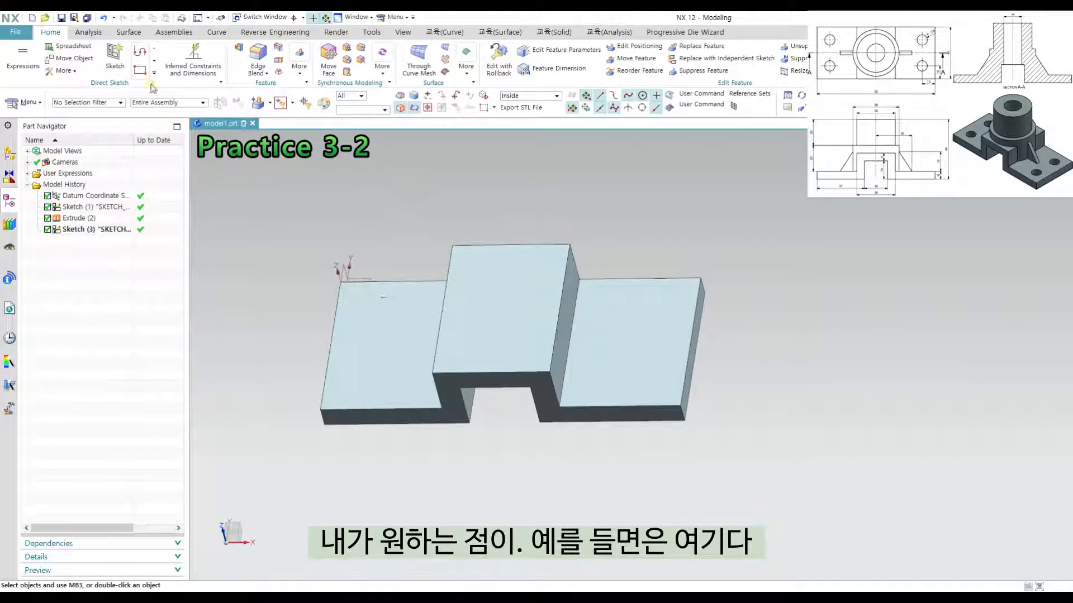
# Start another sketch on the lower step's top face beside the datum origin, with the X axis as horizontal and the face's front outer corner as origin
pyautogui.click(114, 56)
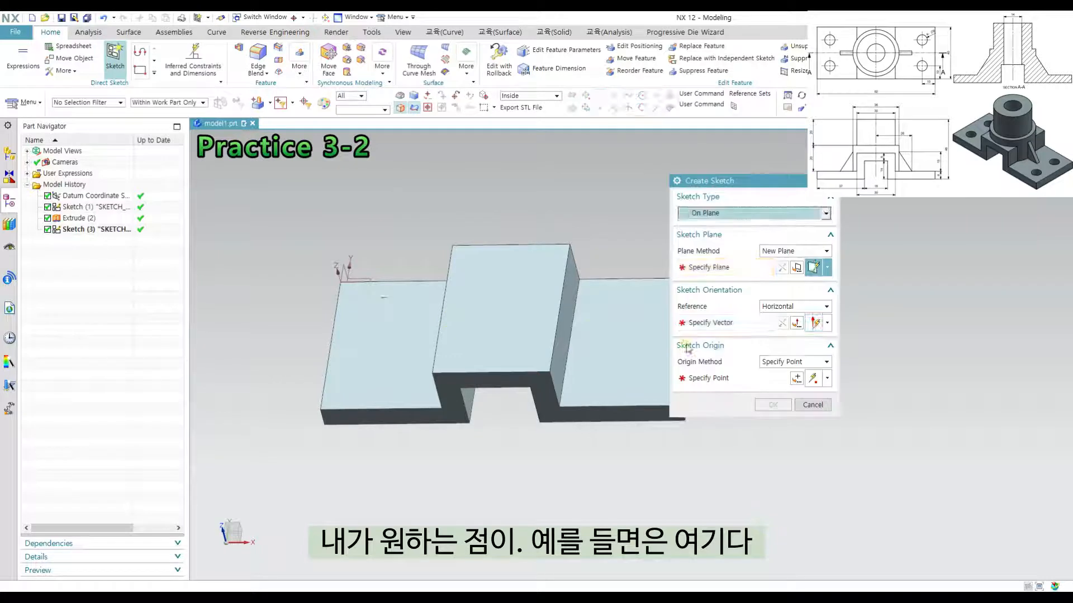
pyautogui.click(423, 349)
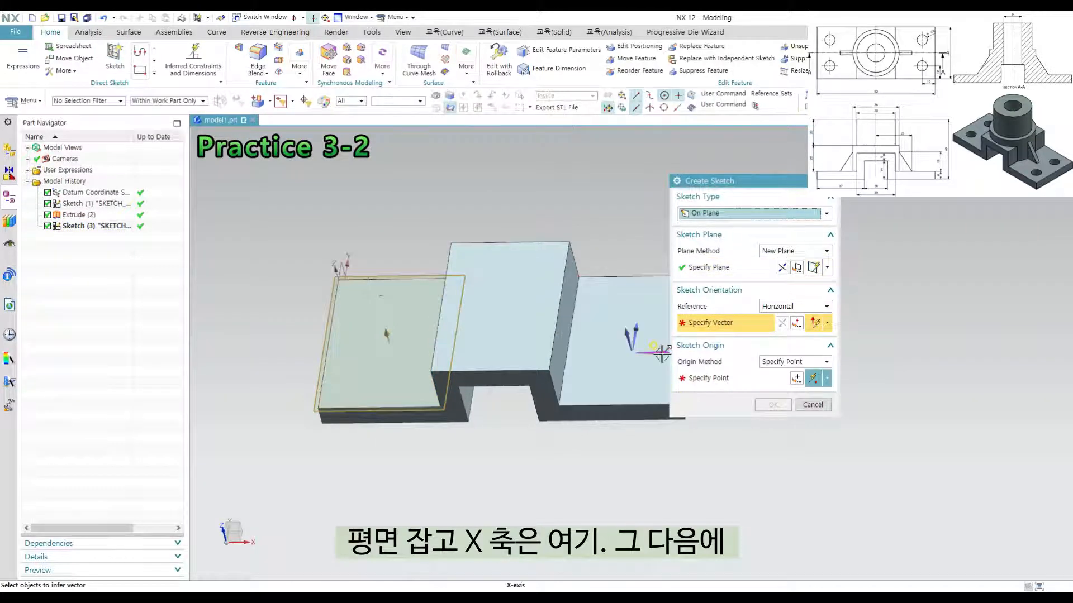
pyautogui.click(660, 352)
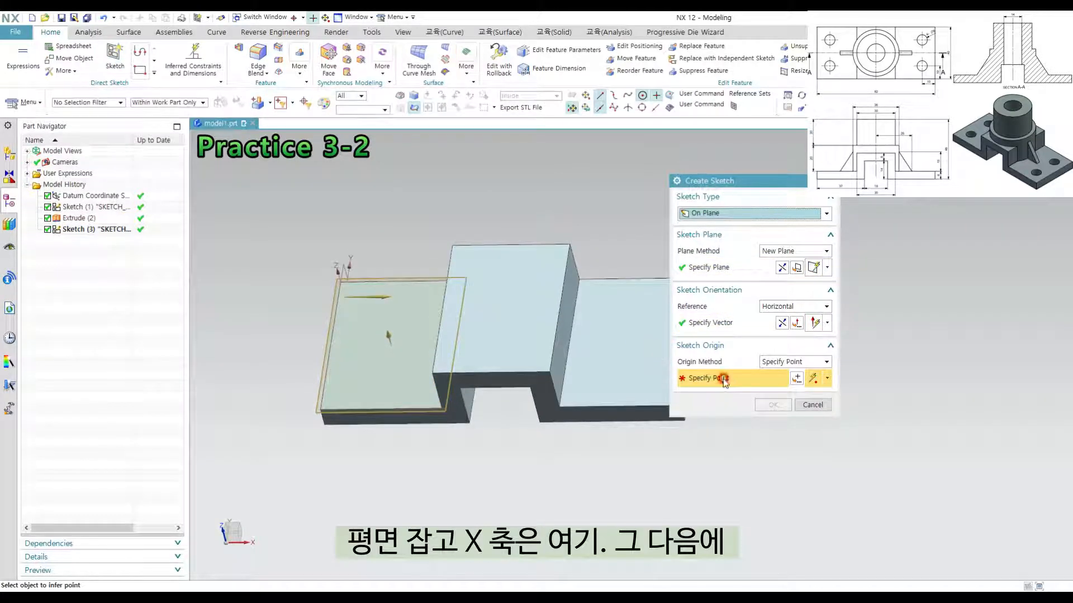
pyautogui.click(321, 409)
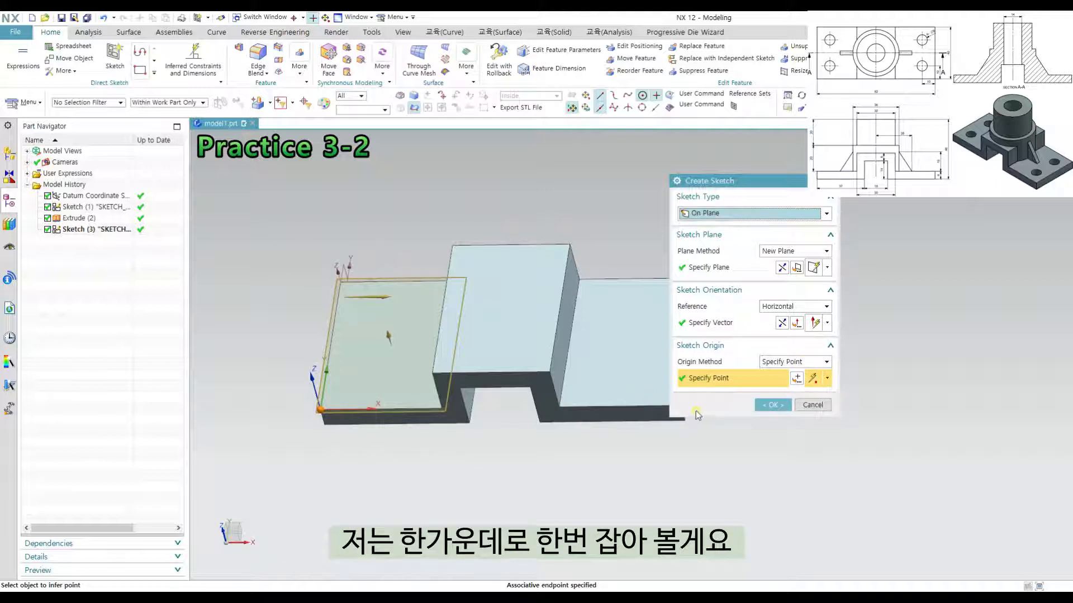
# Redefine the sketch origin as Between Two Points, using diagonally opposite top corners of the two lower steps, and create the sketch
pyautogui.click(796, 378)
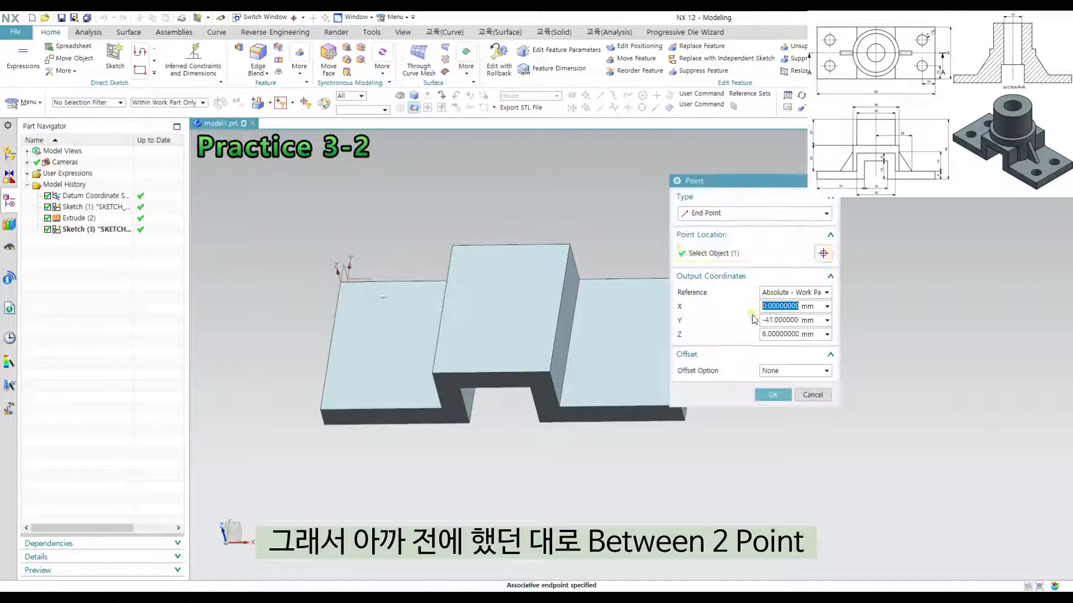
pyautogui.click(741, 219)
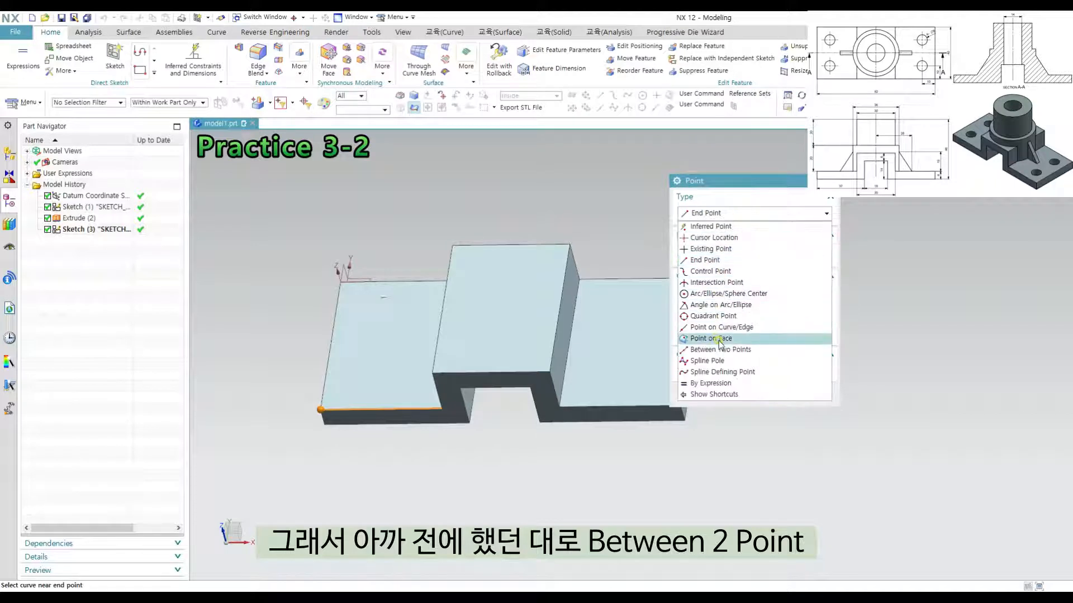
pyautogui.click(735, 349)
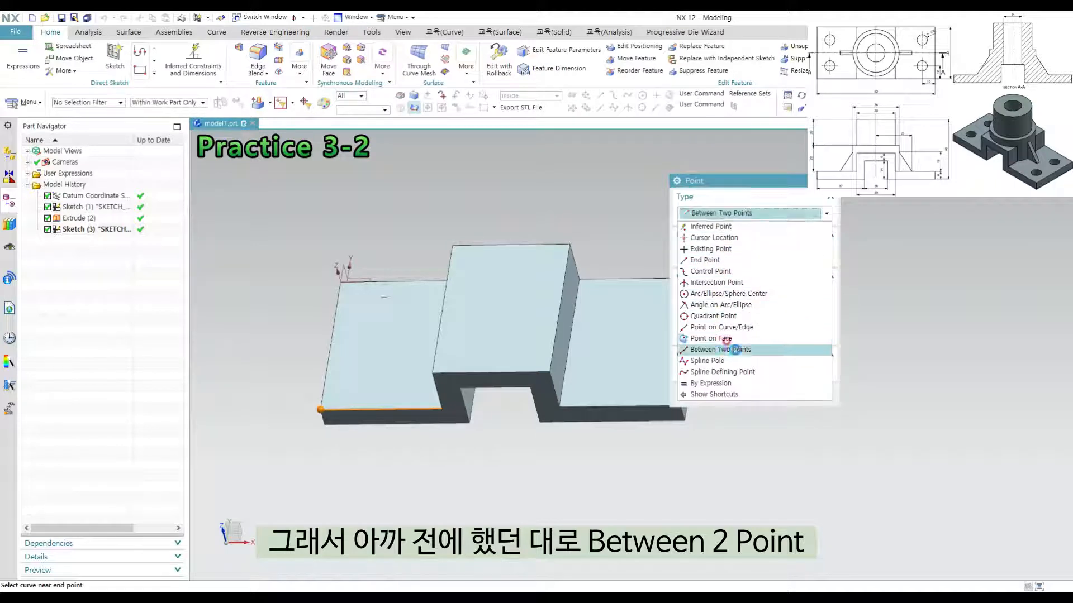
pyautogui.click(336, 285)
pyautogui.scroll(-2, 383, 343)
pyautogui.click(536, 377)
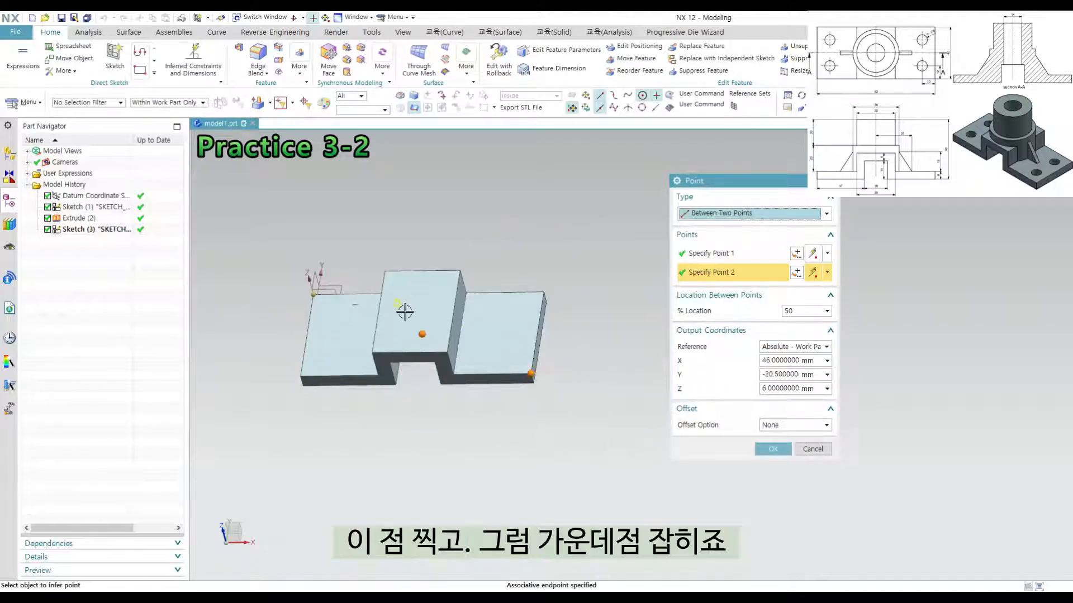
pyautogui.click(767, 450)
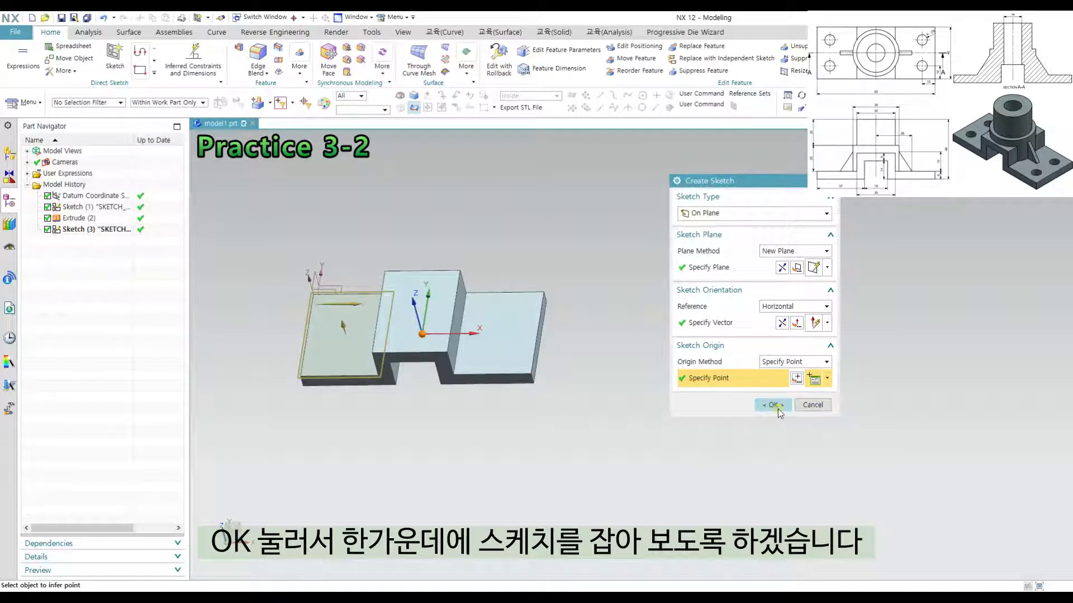
pyautogui.click(773, 406)
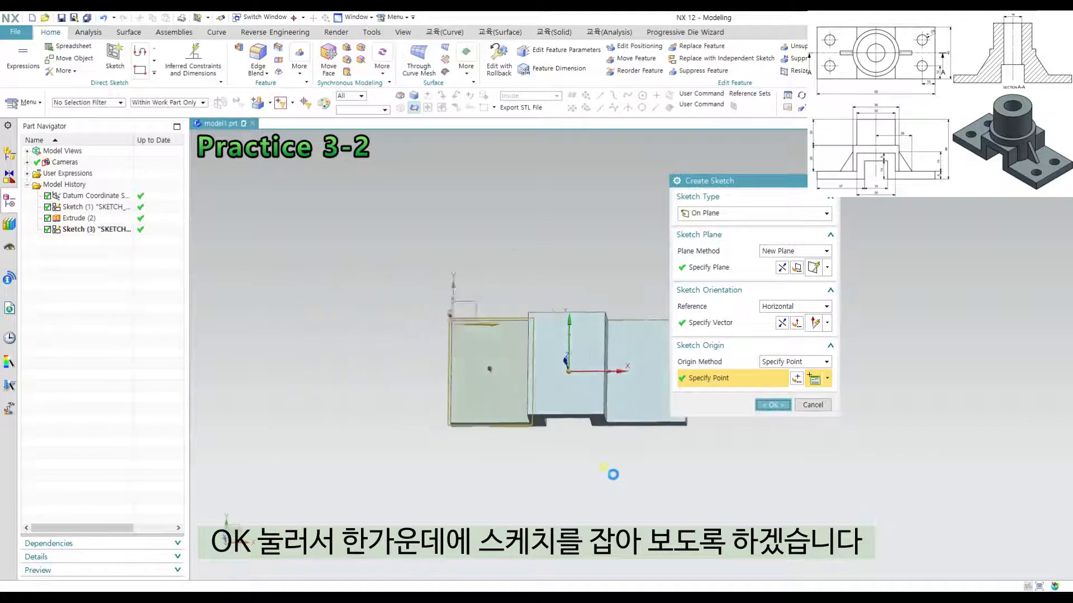
# Draw a circle centred on the sketch origin, slightly larger in diameter than the base's depth
pyautogui.moveTo(648, 402); pyautogui.dragTo(639, 344, button='middle')
pyautogui.press('F8')
pyautogui.scroll(2, 620, 362)
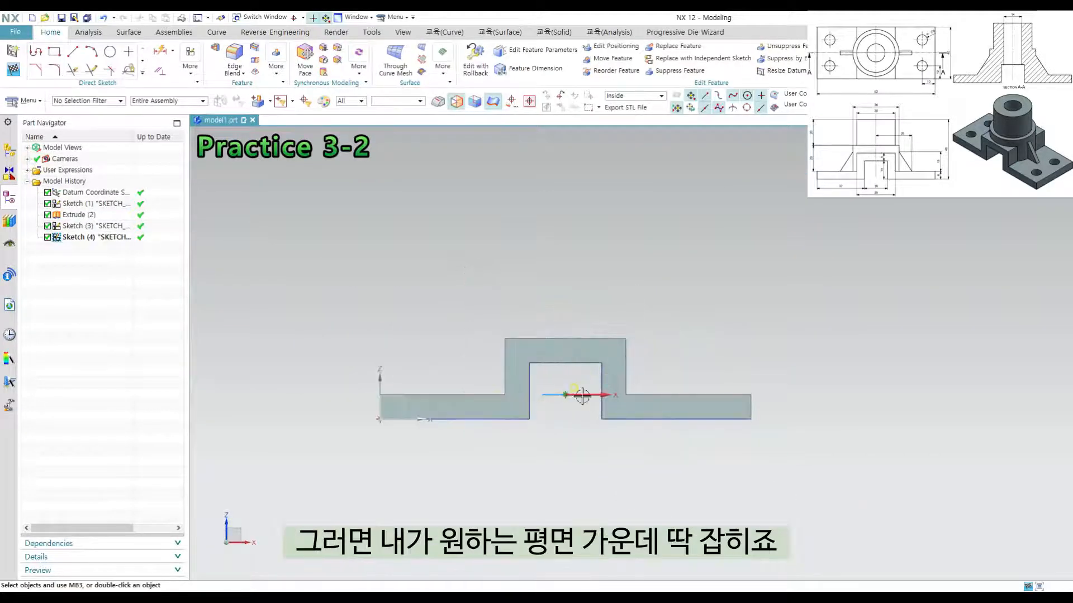
pyautogui.moveTo(569, 398); pyautogui.dragTo(586, 418, button='middle')
pyautogui.press('F8')
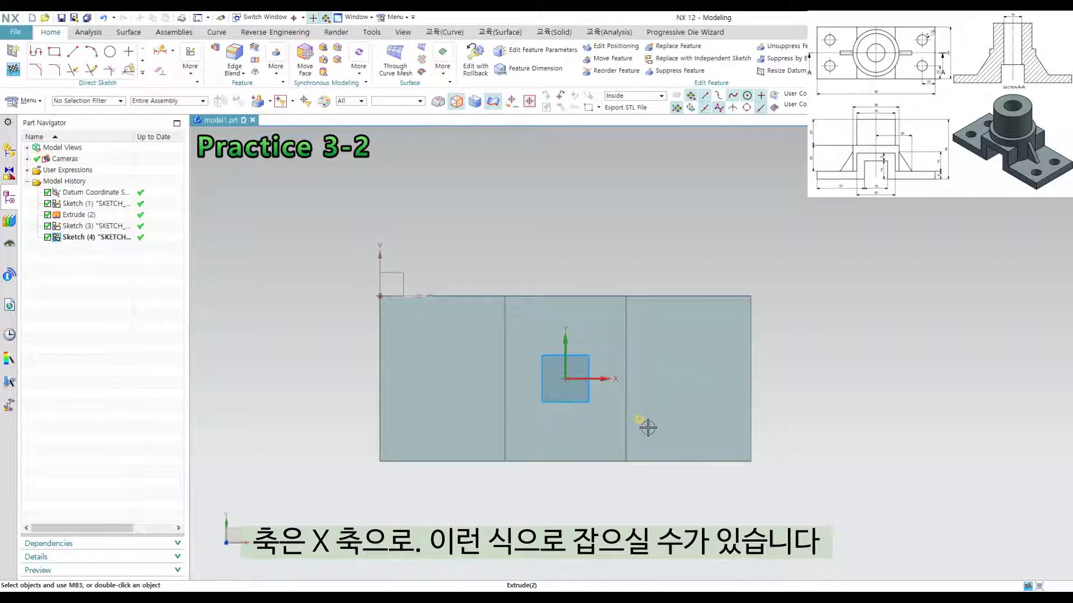
pyautogui.keyDown('shift'); pyautogui.moveTo(678, 445); pyautogui.dragTo(642, 426, button='middle'); pyautogui.keyUp('shift')
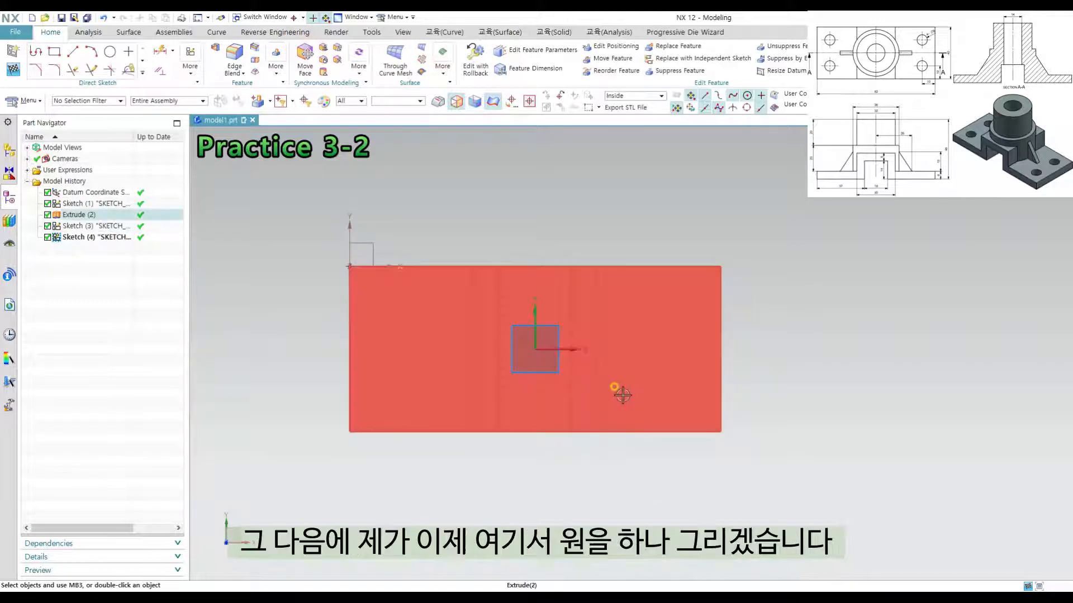
pyautogui.press('o')
pyautogui.click(535, 350)
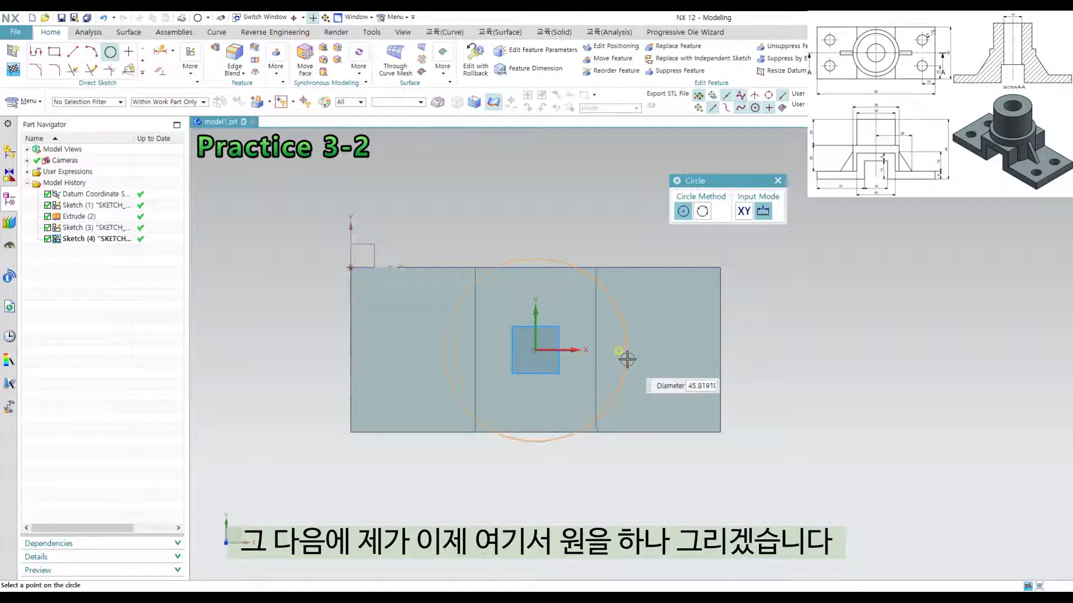
pyautogui.click(620, 355)
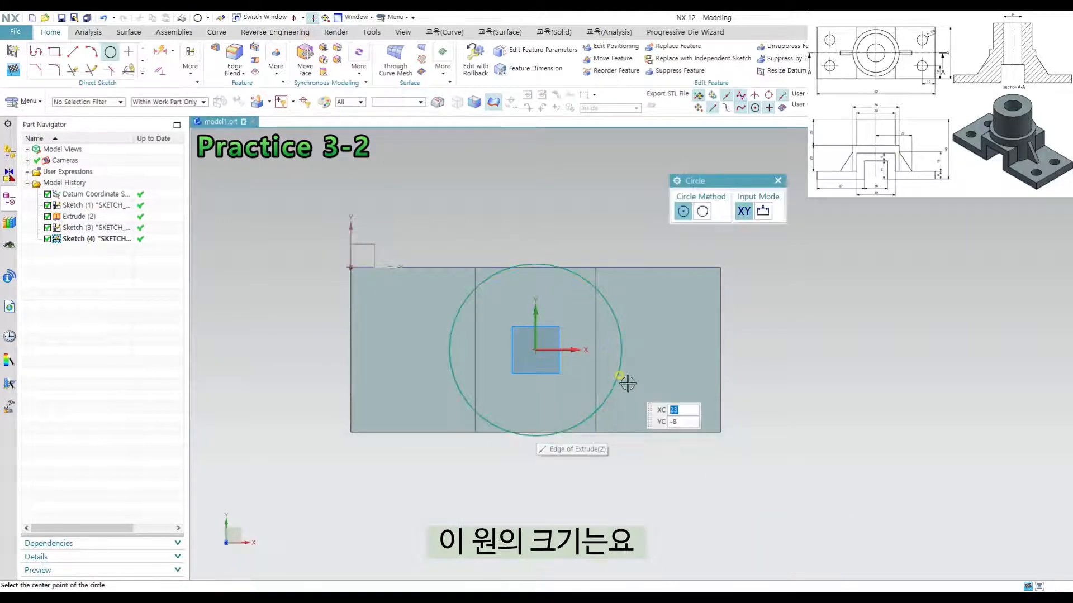
pyautogui.press('Escape')
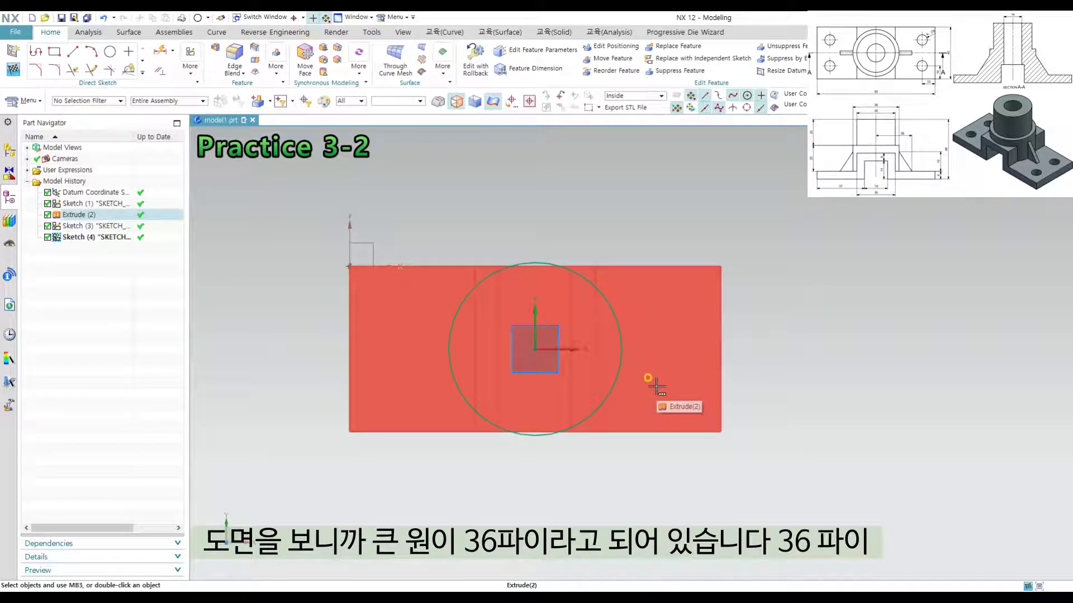
# Dimension the circle's diameter as 36 mm and finish the sketch
pyautogui.press('d')
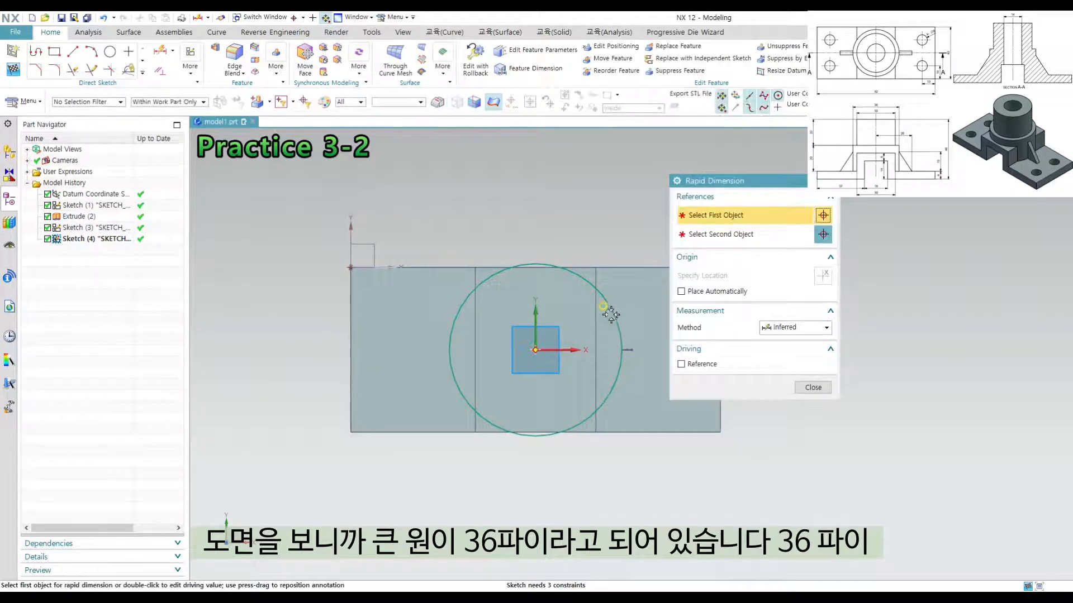
pyautogui.click(611, 311)
pyautogui.click(670, 274)
pyautogui.write('36')
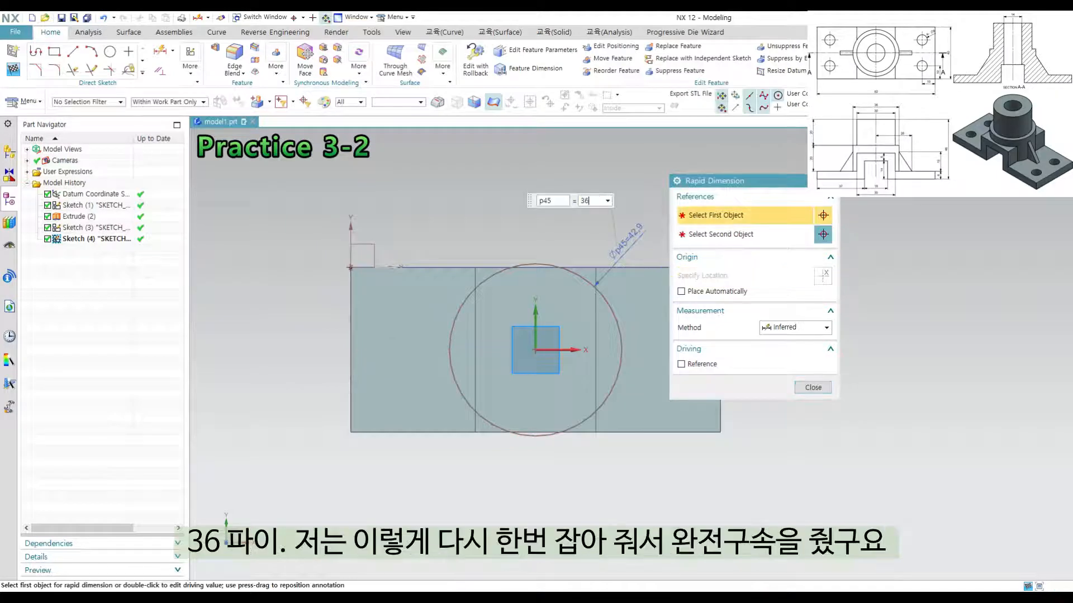
pyautogui.press('Return')
pyautogui.press('Escape')
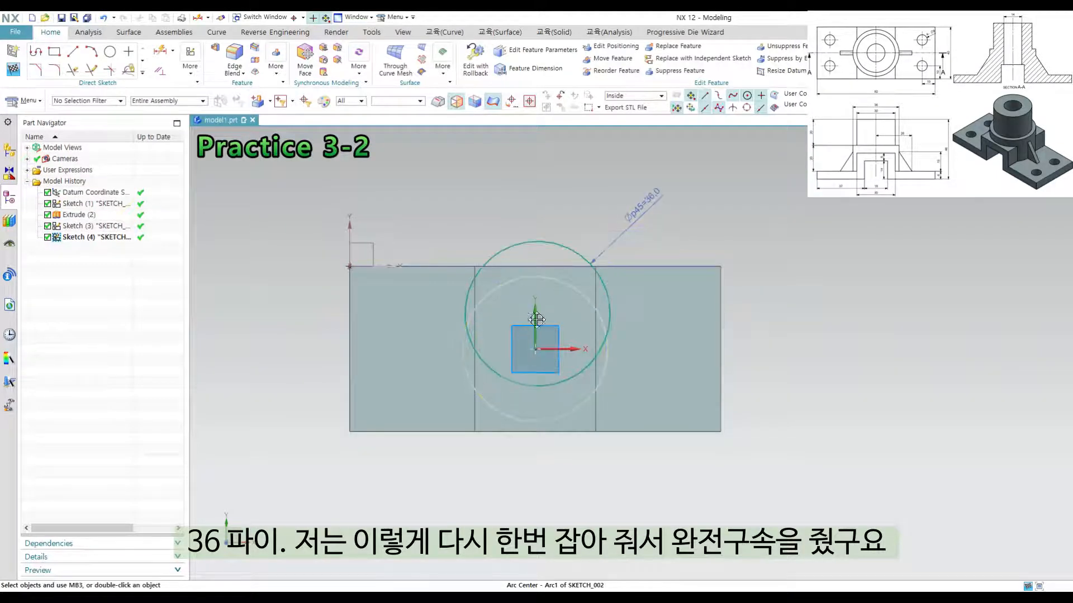
pyautogui.press('d')
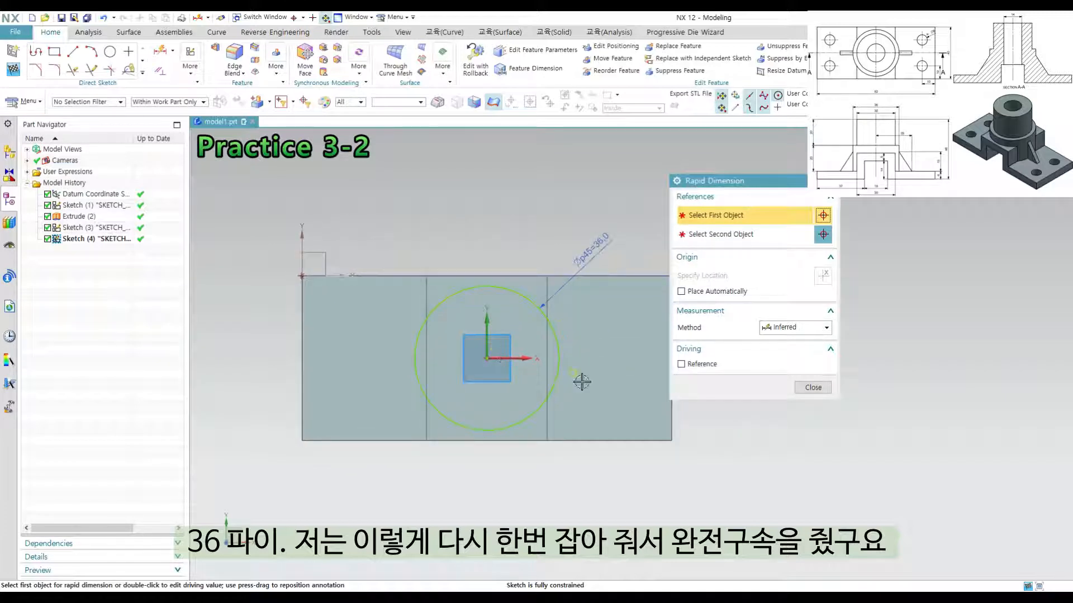
pyautogui.hotkey('ctrl', 'q')
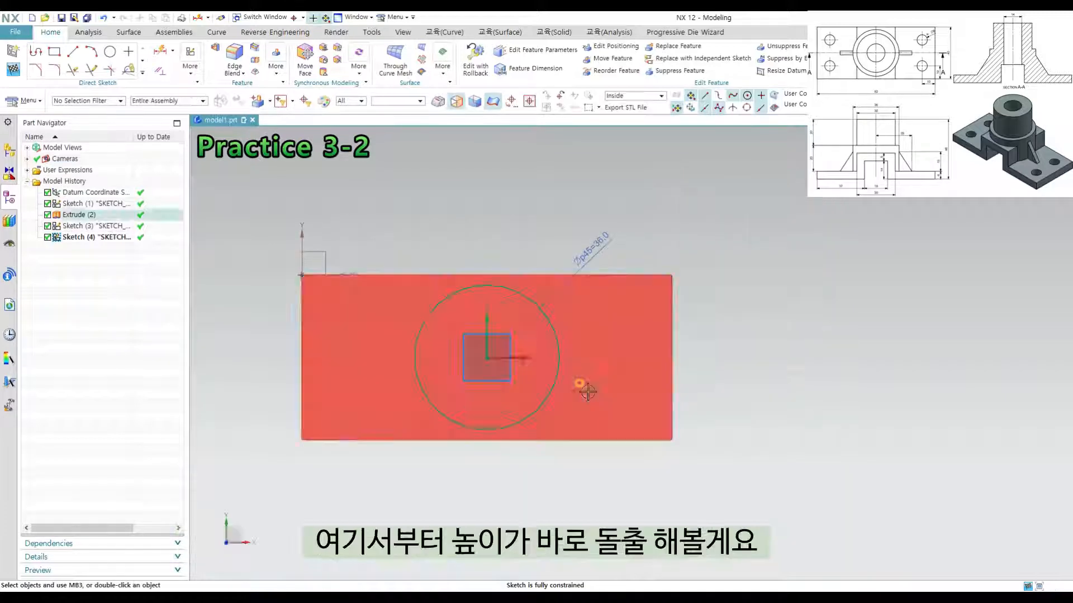
# Extrude the 36 mm circle upward by 20 mm and unite it with the stepped base
pyautogui.moveTo(597, 410); pyautogui.dragTo(602, 353, button='middle')
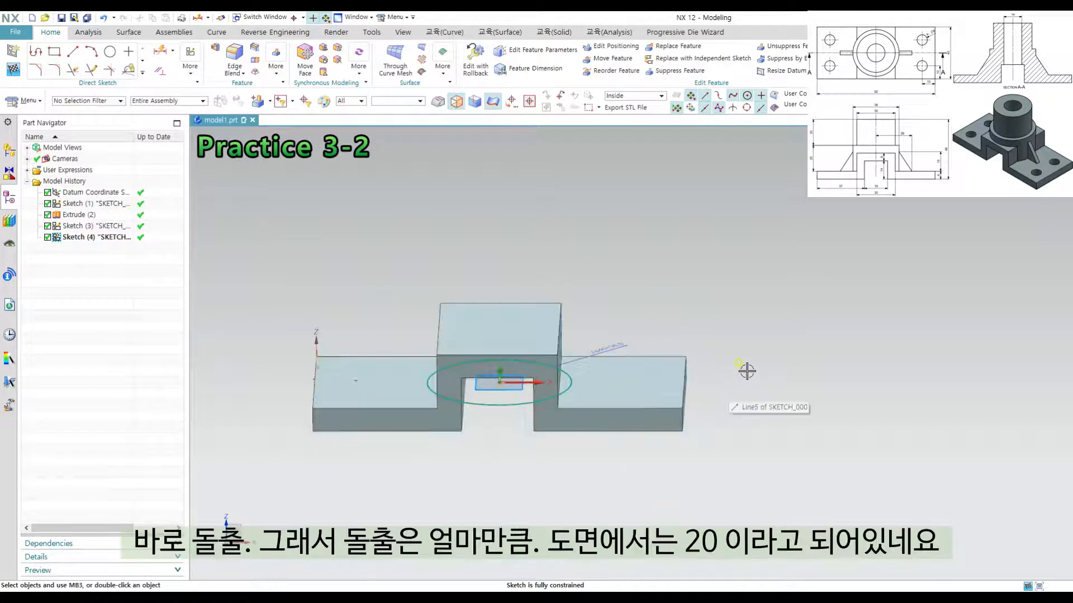
pyautogui.press('x')
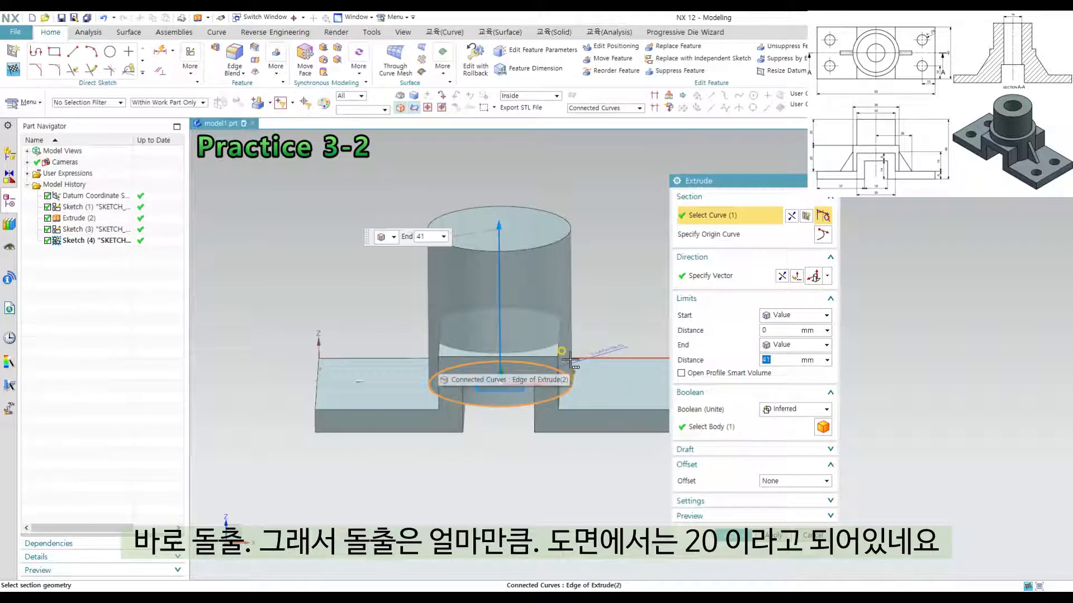
pyautogui.write('20')
pyautogui.press('Return')
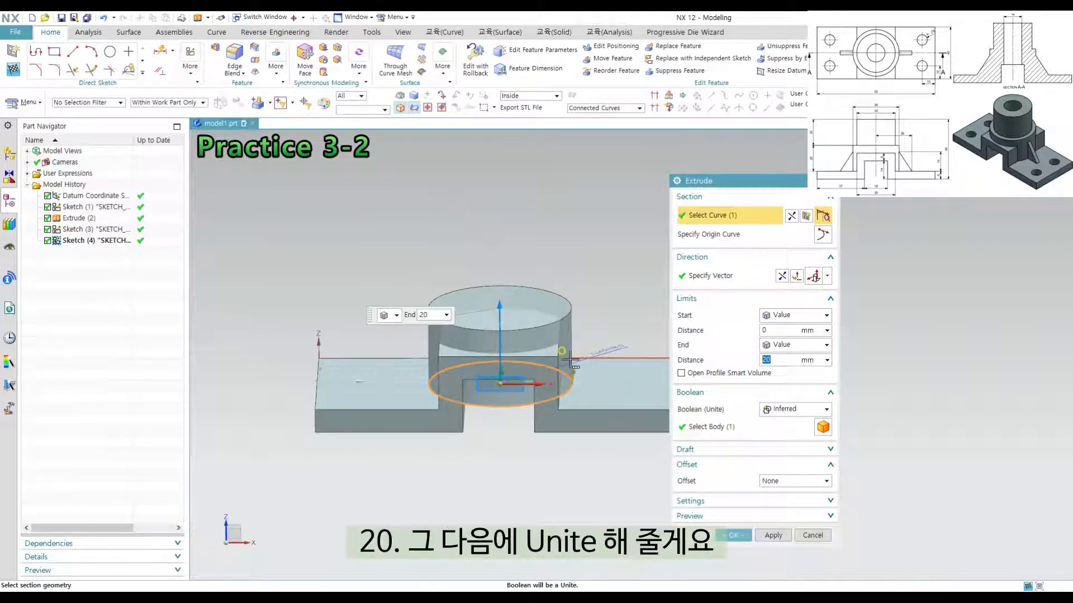
pyautogui.click(794, 410)
pyautogui.click(781, 434)
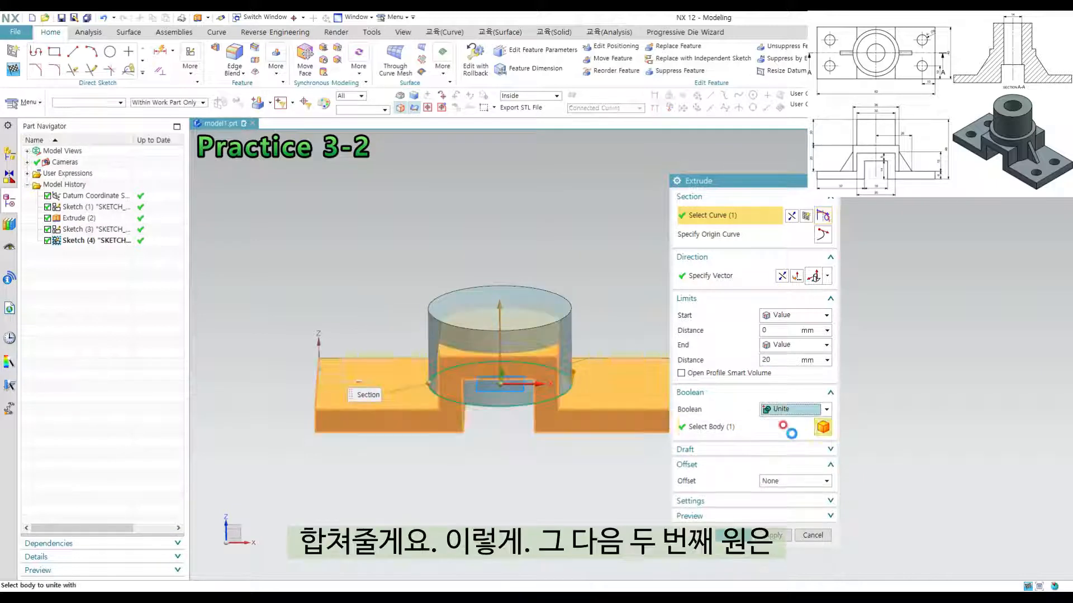
pyautogui.click(776, 541)
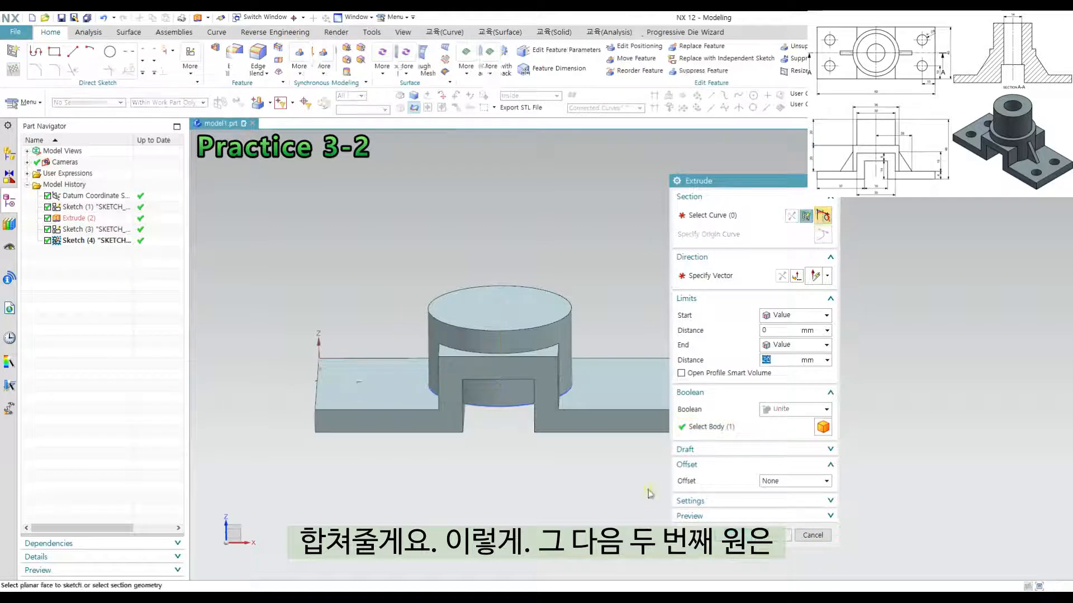
# Create a sketch on the cylinder's top face, using the Inferred plane method with its origin at the face's centre
pyautogui.moveTo(635, 385); pyautogui.dragTo(618, 403, button='middle')
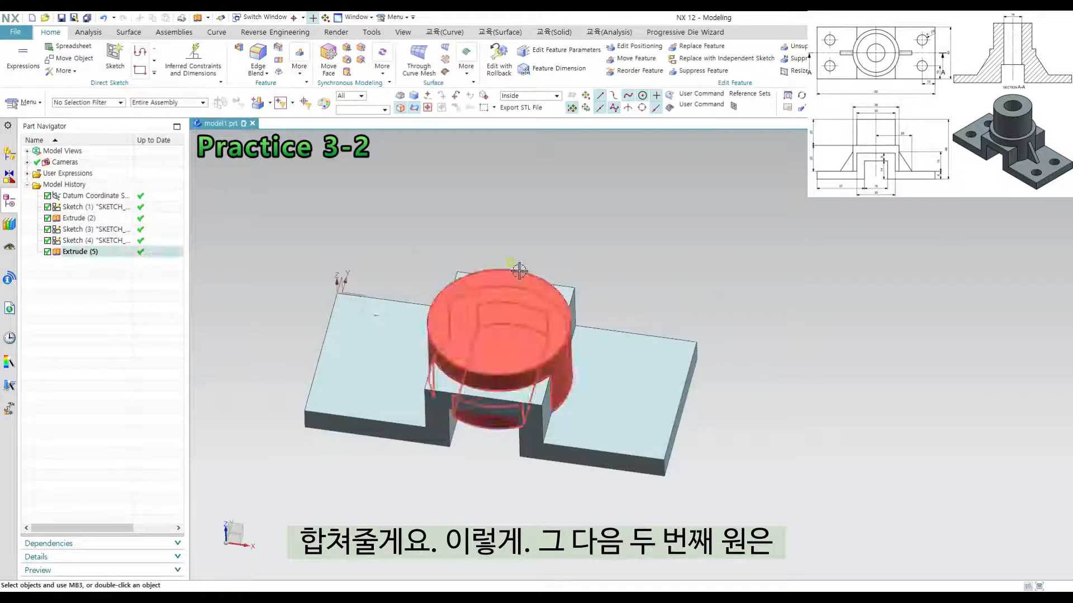
pyautogui.moveTo(519, 271); pyautogui.dragTo(531, 270, button='middle')
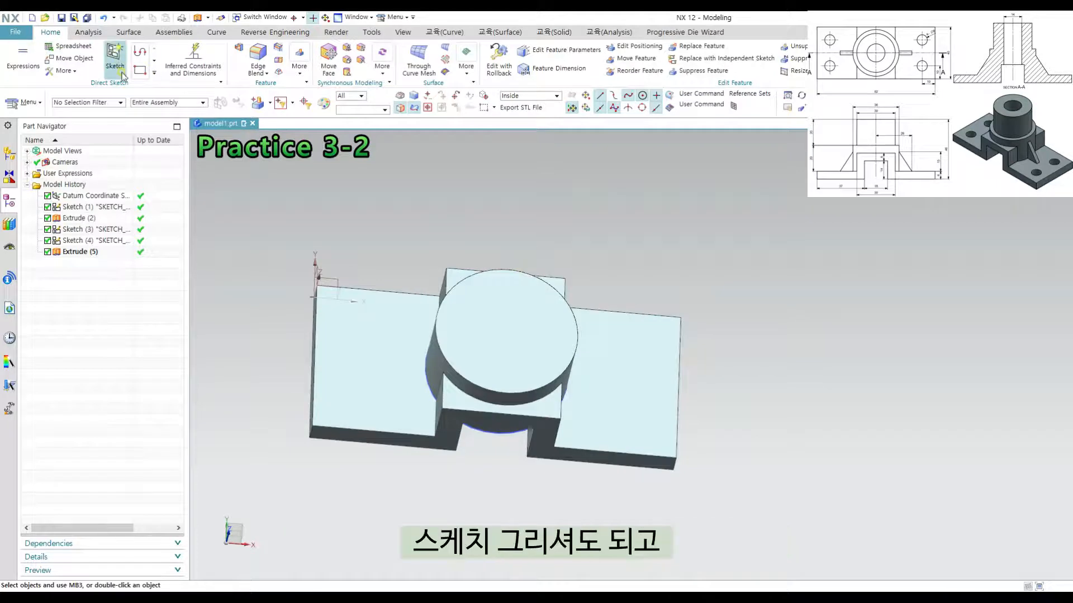
pyautogui.moveTo(526, 296); pyautogui.dragTo(517, 268, button='middle')
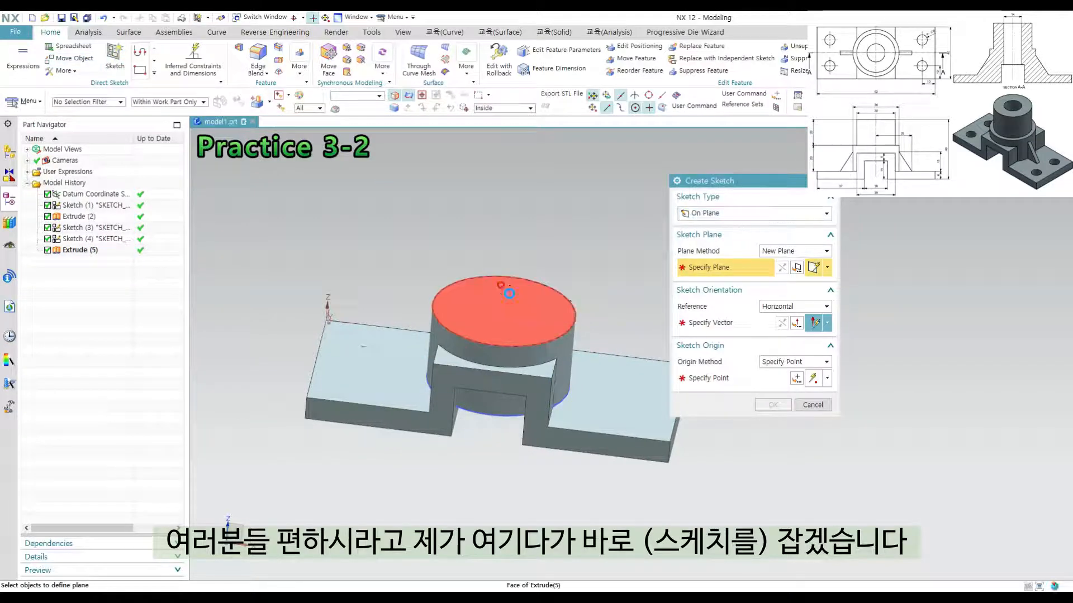
pyautogui.click(506, 302)
pyautogui.click(746, 218)
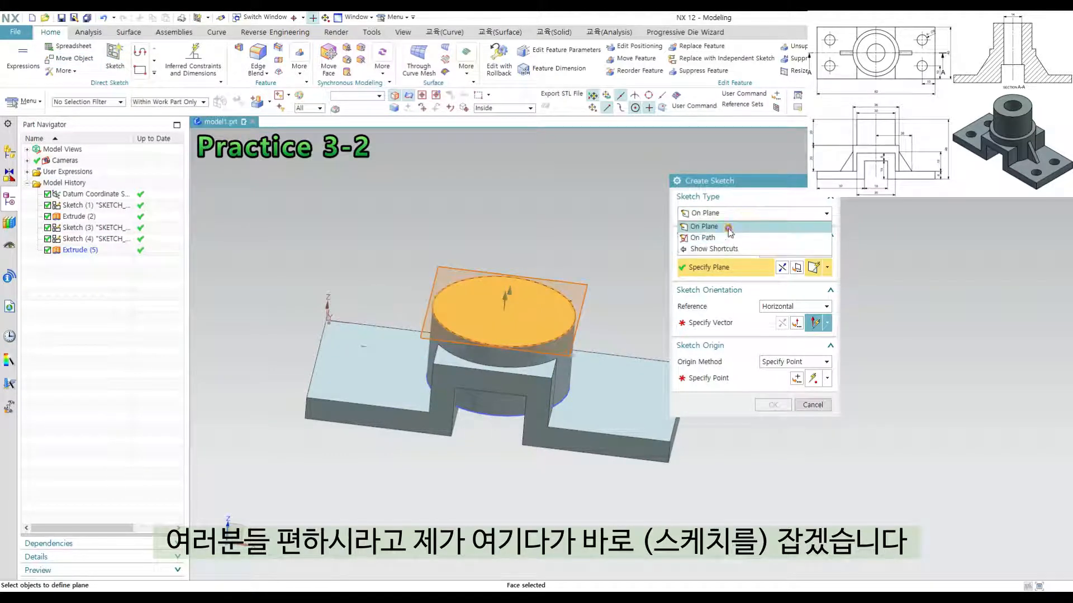
pyautogui.click(761, 249)
pyautogui.click(785, 251)
pyautogui.click(788, 263)
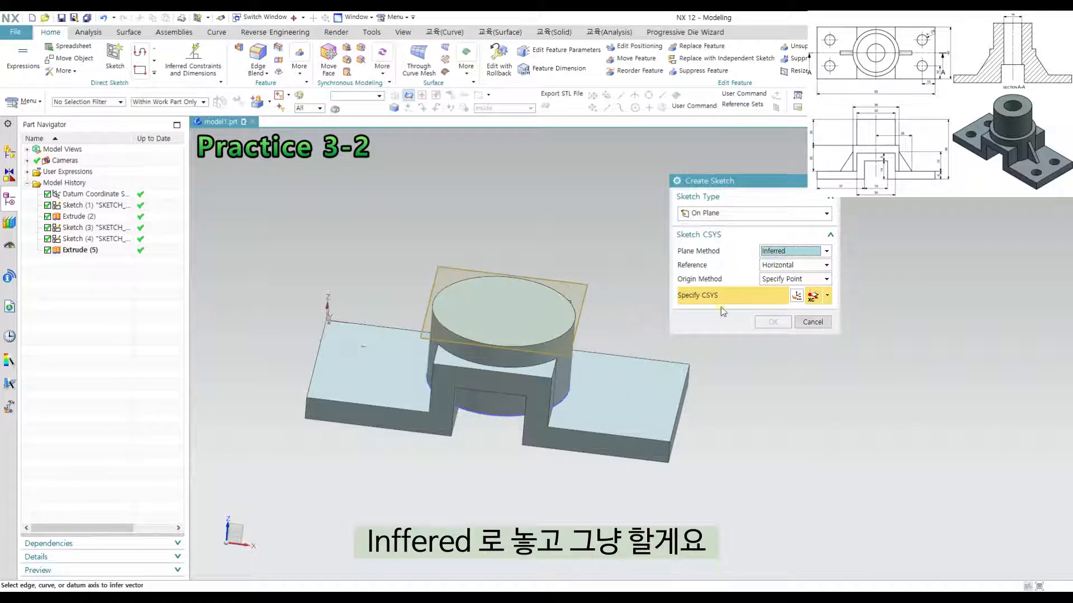
pyautogui.moveTo(721, 311); pyautogui.dragTo(667, 284, button='middle')
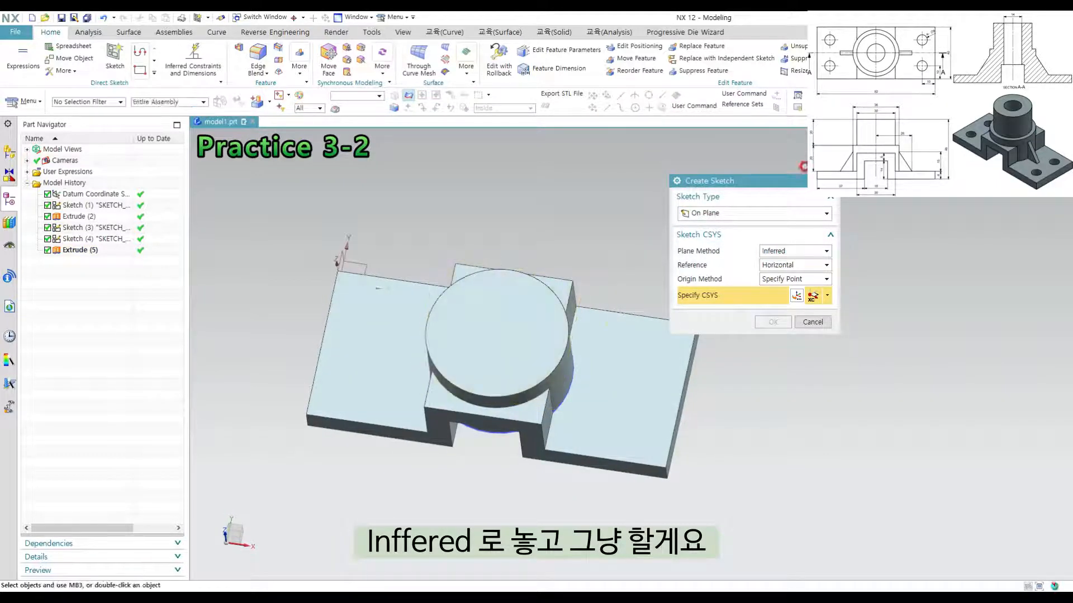
pyautogui.click(553, 290)
pyautogui.middleClick(620, 368)
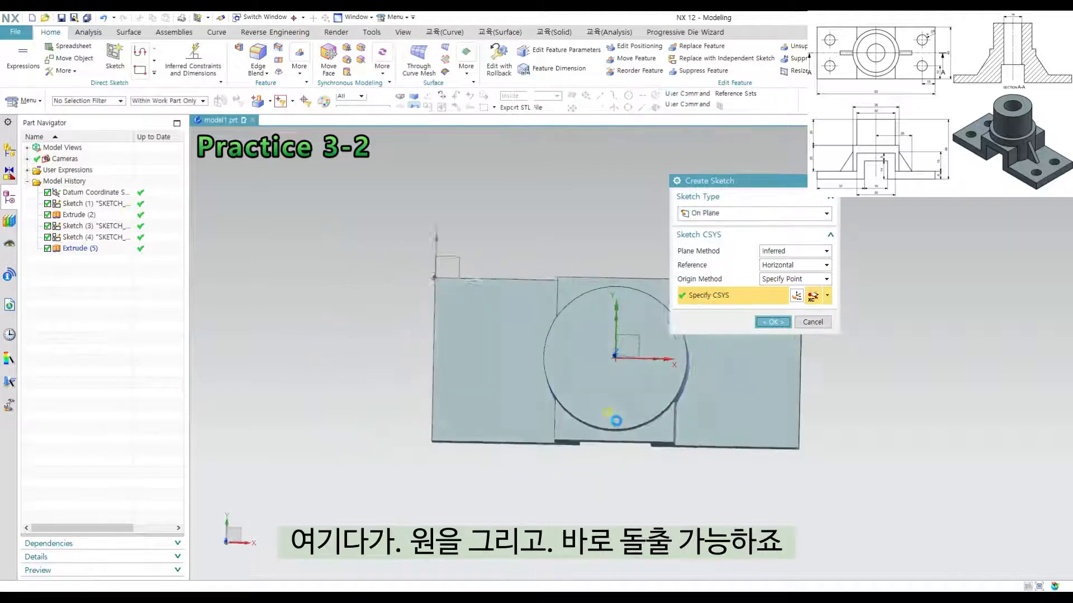
# Draw a circle centred on the sketch origin, smaller than the cylinder's top face
pyautogui.press('o')
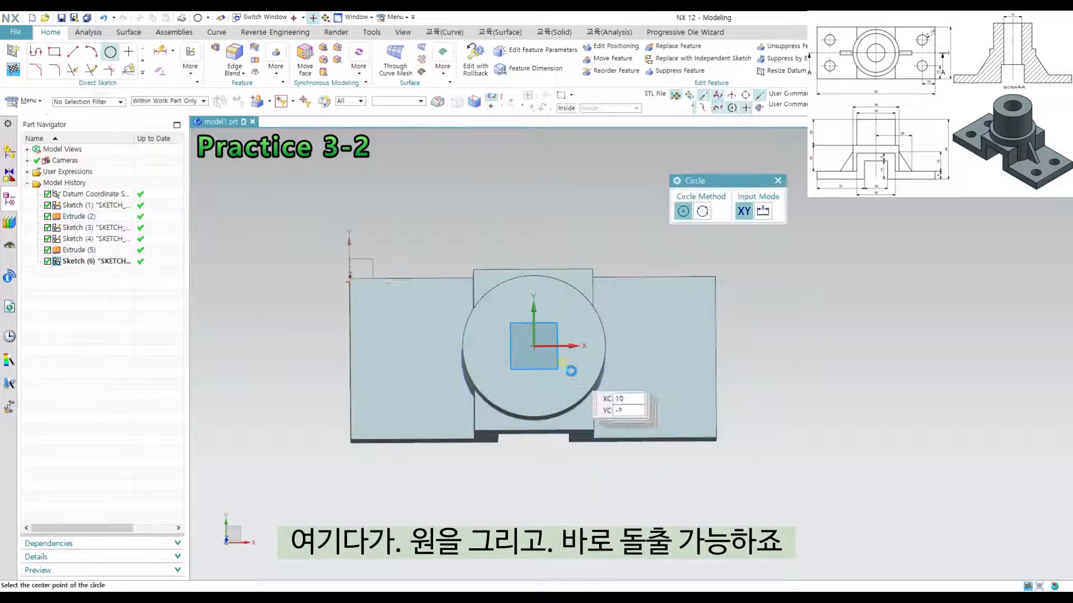
pyautogui.click(534, 346)
pyautogui.click(580, 348)
pyautogui.press('Escape')
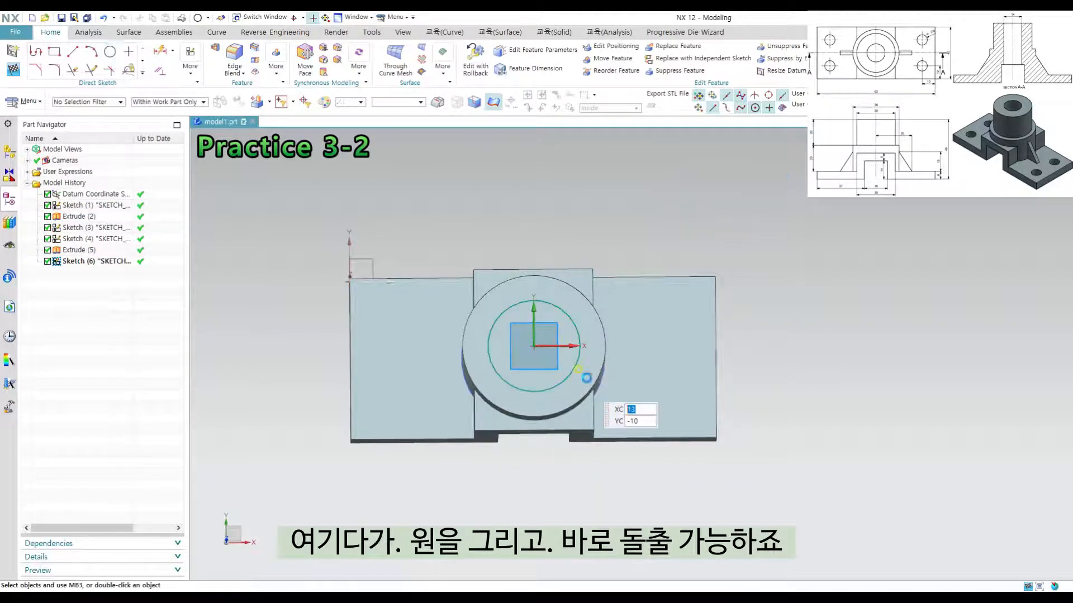
pyautogui.moveTo(627, 384); pyautogui.dragTo(635, 336, button='middle')
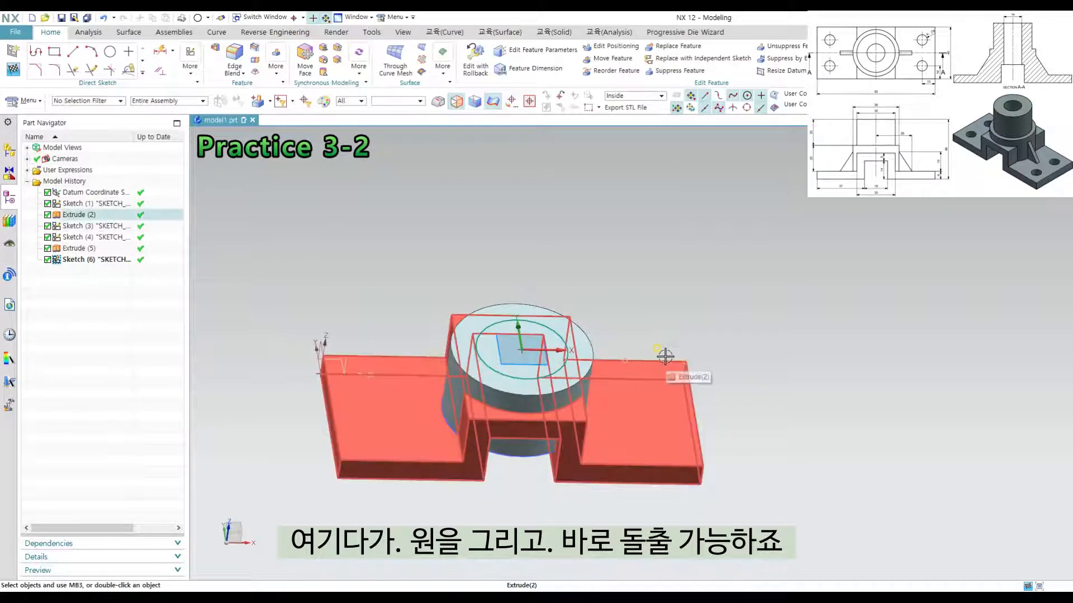
# Finish the sketch and extrude the smaller circle 20 mm upward, united with the existing body
pyautogui.hotkey('ctrl', 'q')
pyautogui.press('x')
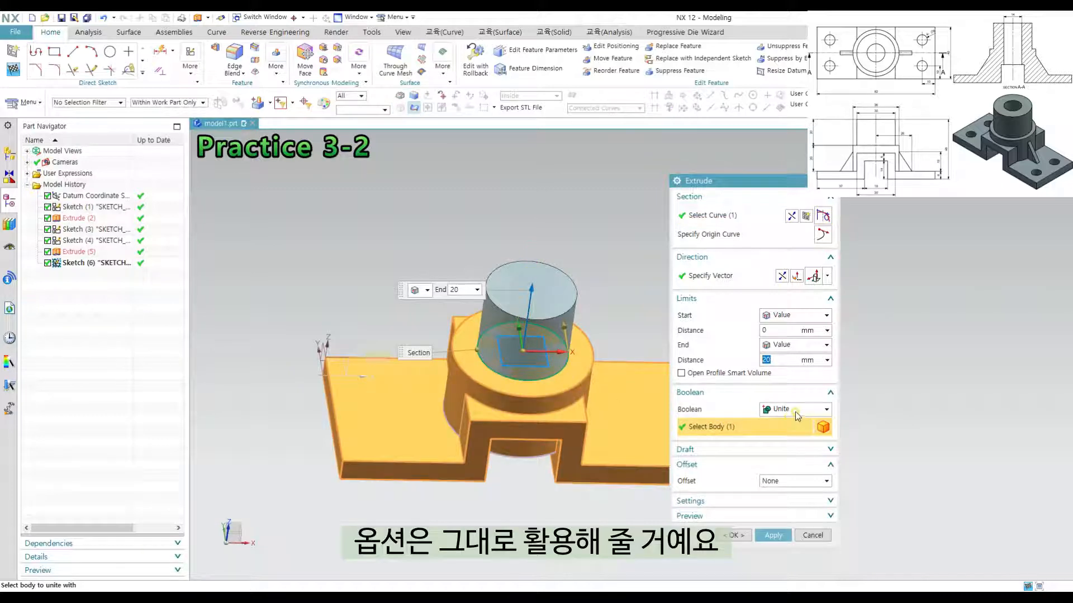
pyautogui.click(737, 535)
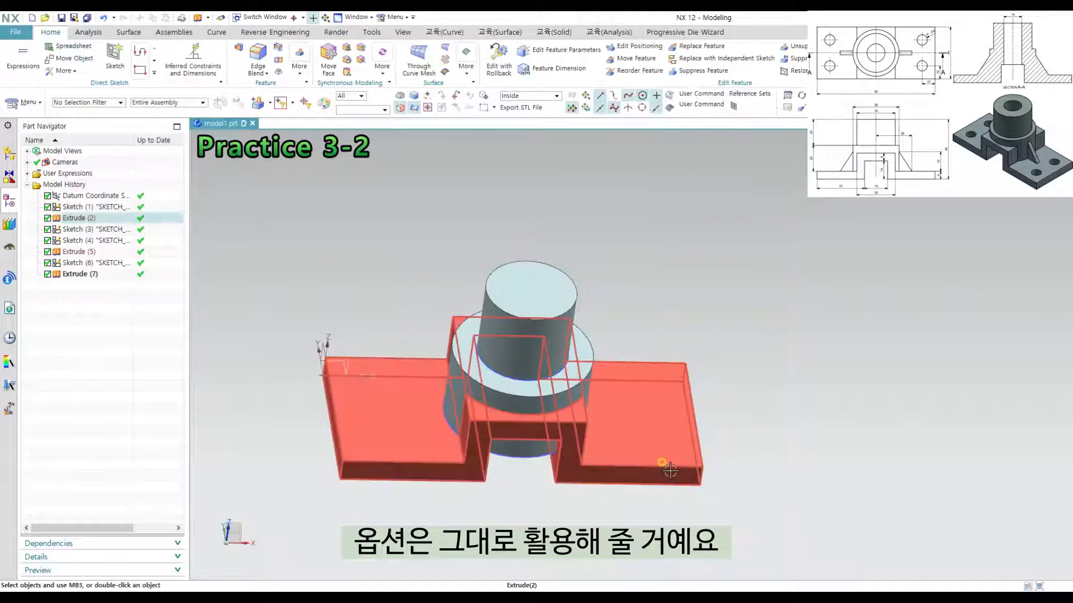
# Examine the stacked cylinders and the slot under the base from the front and from oblique angles
pyautogui.moveTo(669, 471); pyautogui.dragTo(569, 366, button='middle')
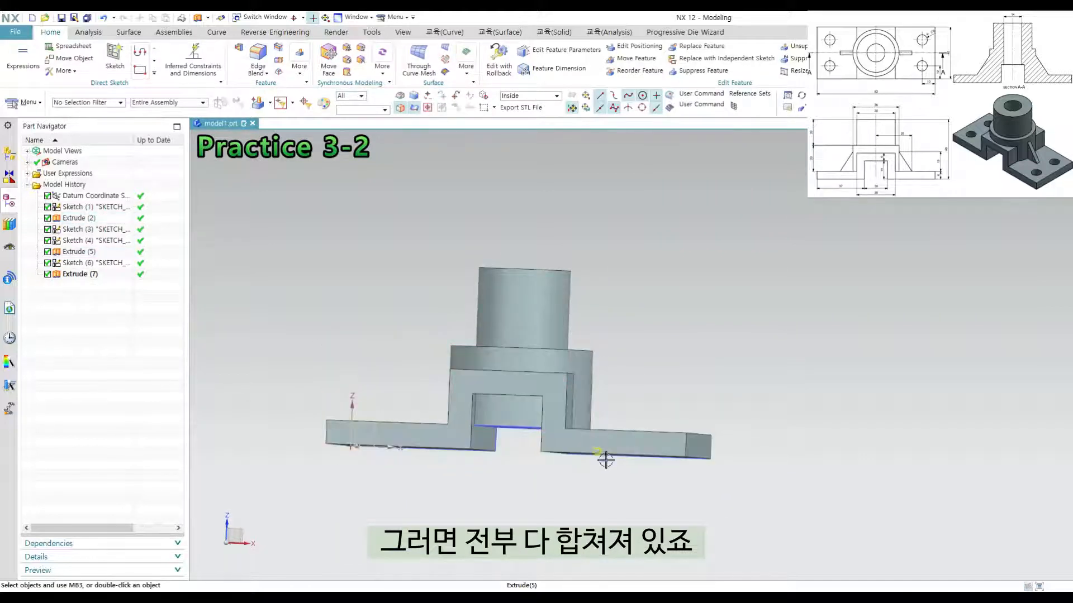
pyautogui.moveTo(640, 328); pyautogui.dragTo(603, 319, button='middle')
pyautogui.press('u')
pyautogui.press('Escape')
pyautogui.press('F8')
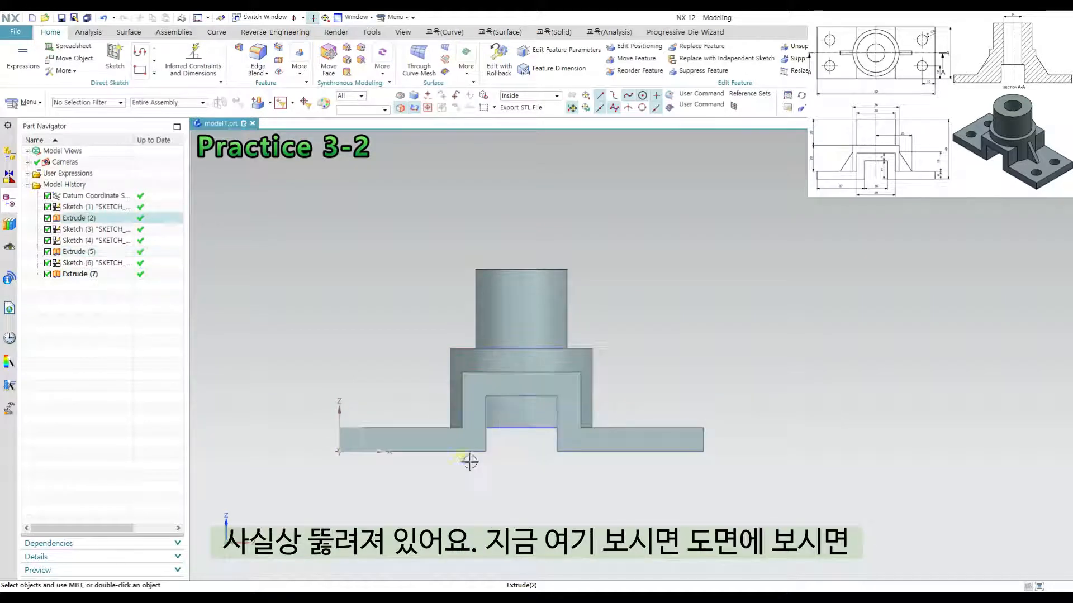
pyautogui.scroll(-2, 561, 403)
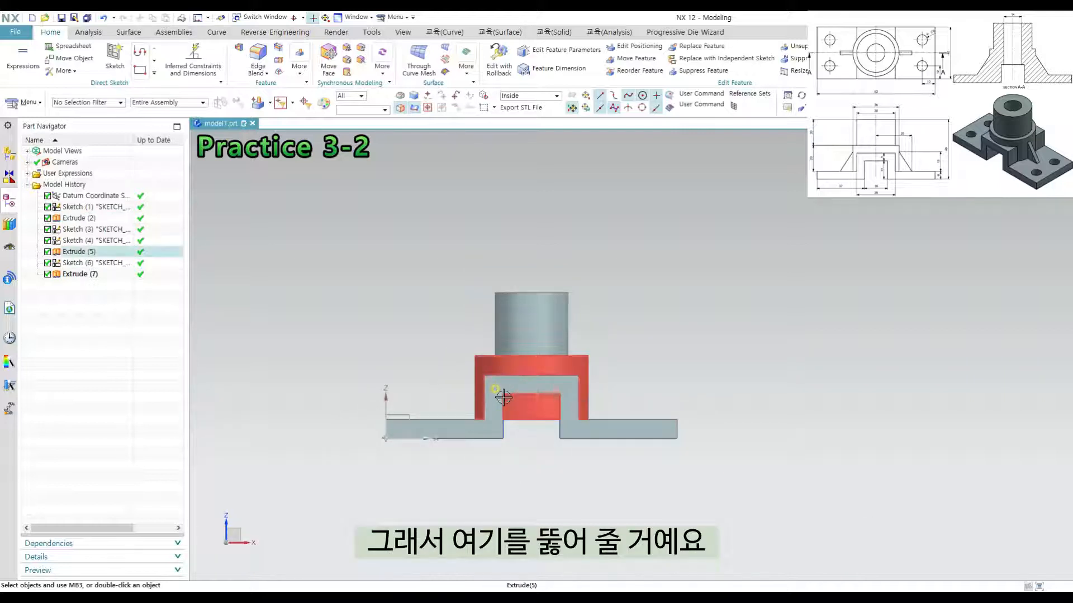
pyautogui.scroll(-2, 623, 377)
pyautogui.moveTo(631, 373); pyautogui.dragTo(630, 382, button='middle')
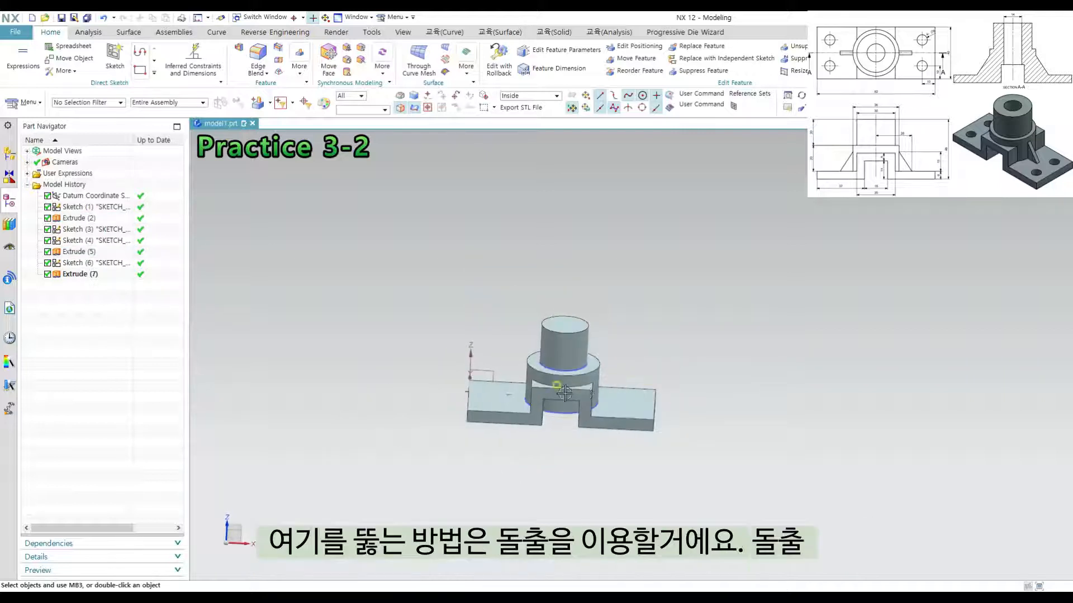
pyautogui.moveTo(564, 393); pyautogui.dragTo(579, 380, button='middle')
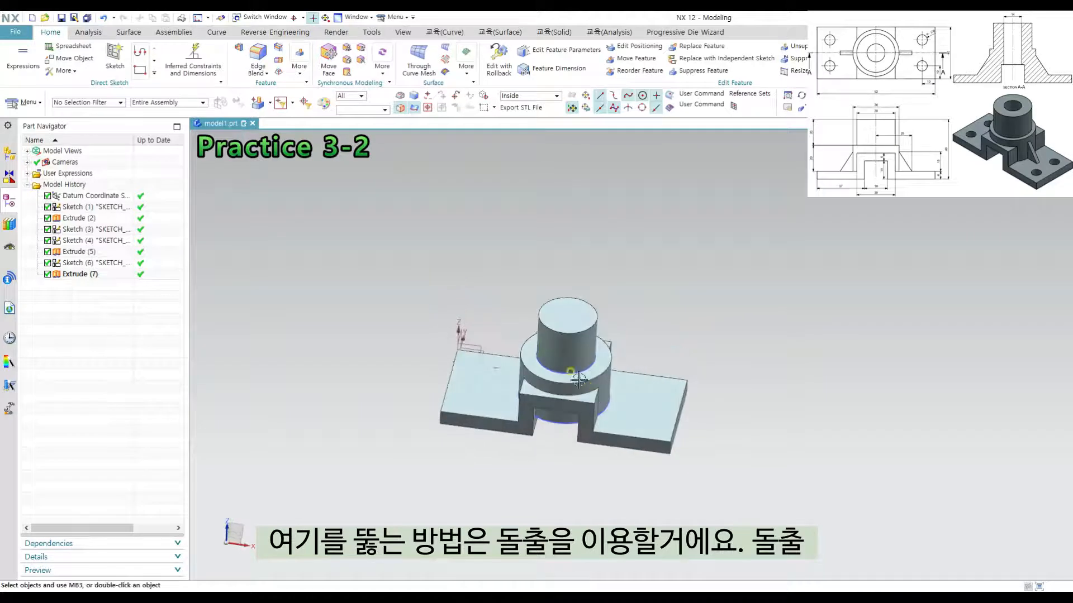
pyautogui.moveTo(360, 234)
pyautogui.mouseDown(button='middle')
pyautogui.moveTo(395, 232)
pyautogui.moveTo(376, 224)
pyautogui.mouseUp(button='middle')
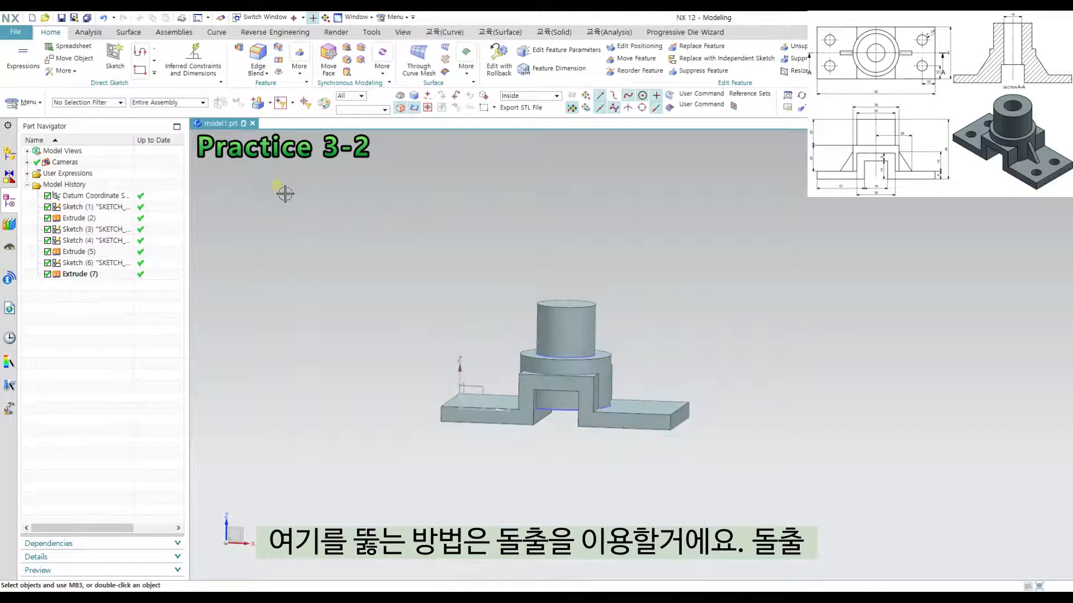
# Create a sketch on the datum's XZ plane at the rear of the base and view the model from the front
pyautogui.click(115, 56)
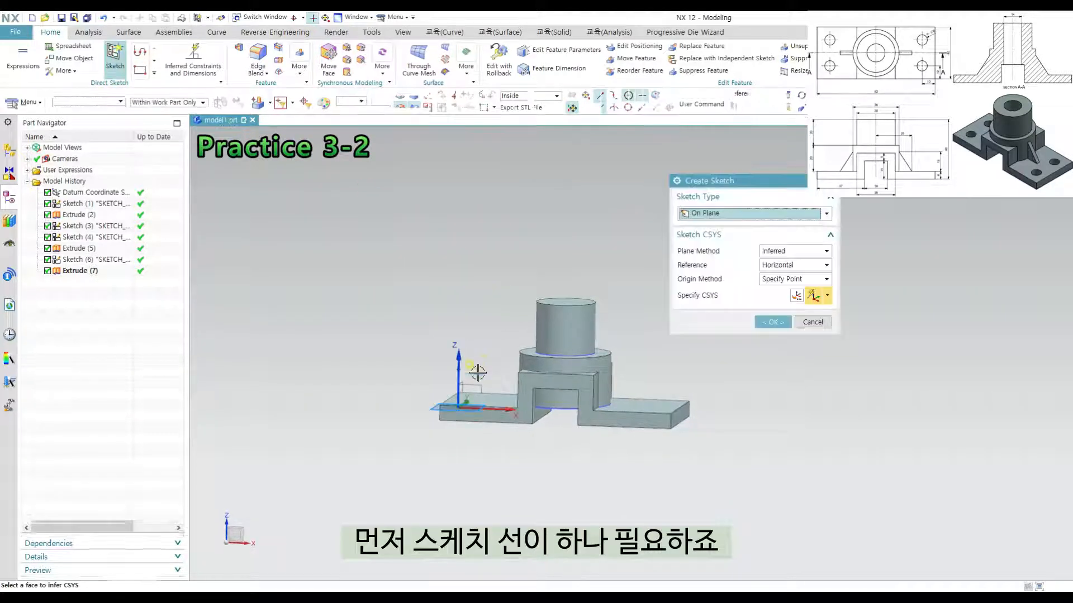
pyautogui.click(447, 407)
pyautogui.middleClick(613, 434)
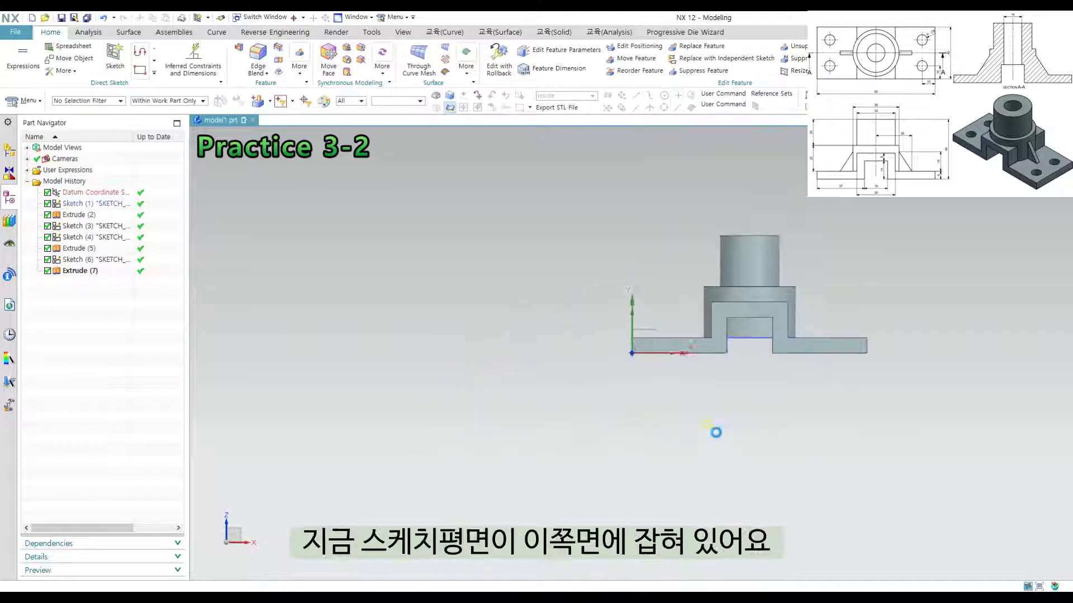
pyautogui.moveTo(682, 412)
pyautogui.mouseDown(button='middle')
pyautogui.moveTo(688, 360)
pyautogui.moveTo(669, 430)
pyautogui.moveTo(545, 252)
pyautogui.moveTo(586, 257)
pyautogui.moveTo(689, 306)
pyautogui.moveTo(689, 361)
pyautogui.mouseUp(button='middle')
pyautogui.press('F8')
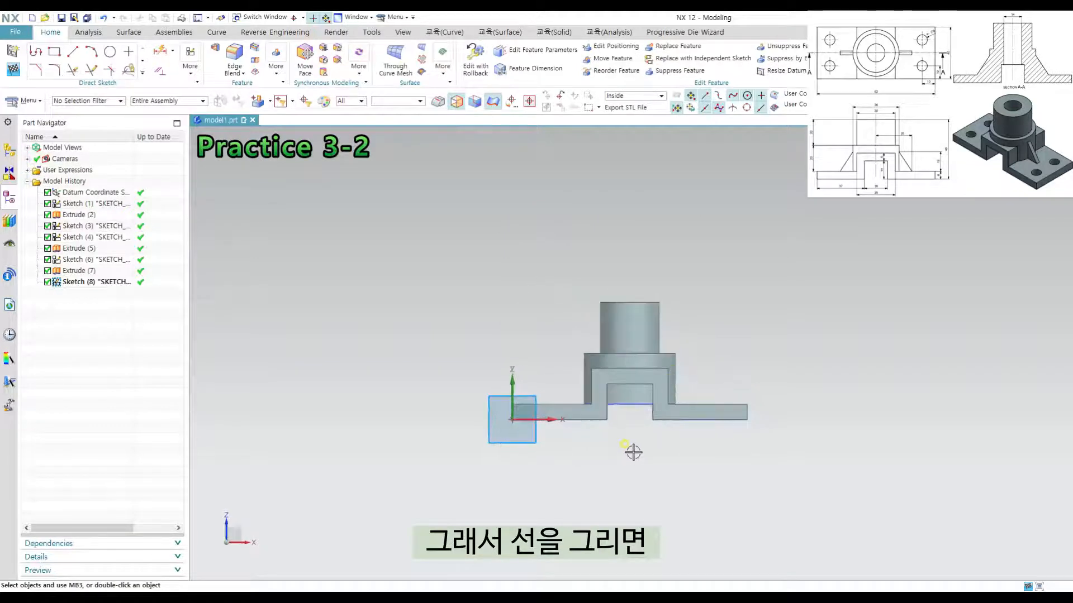
# Draw a horizontal line between the two lower corners of the base's slot, closing its open bottom, and finish the sketch
pyautogui.press('l')
pyautogui.click(607, 419)
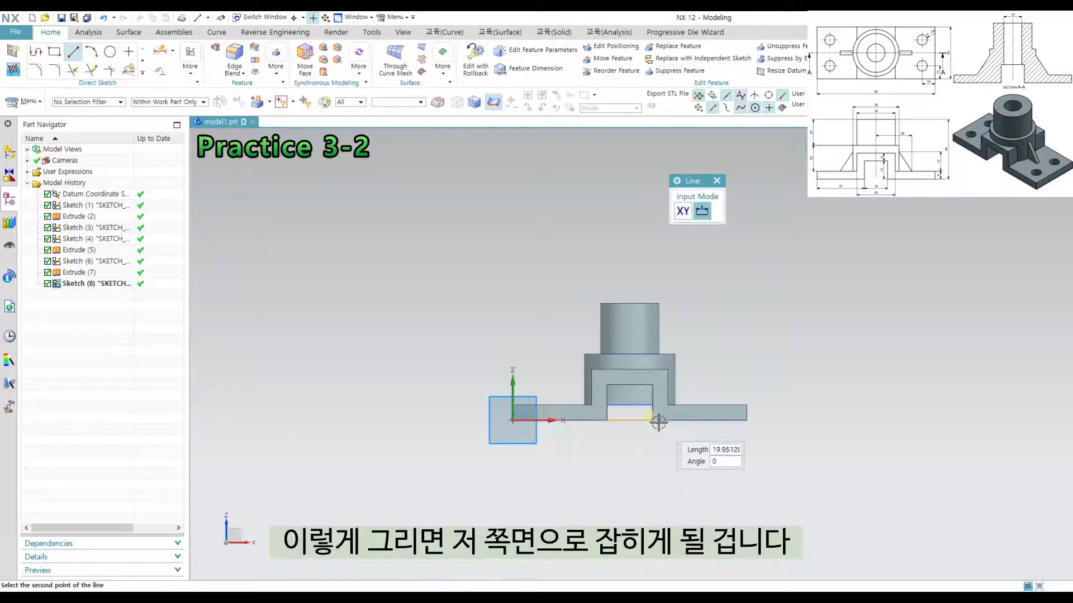
pyautogui.click(653, 420)
pyautogui.moveTo(647, 356); pyautogui.dragTo(651, 397, button='middle')
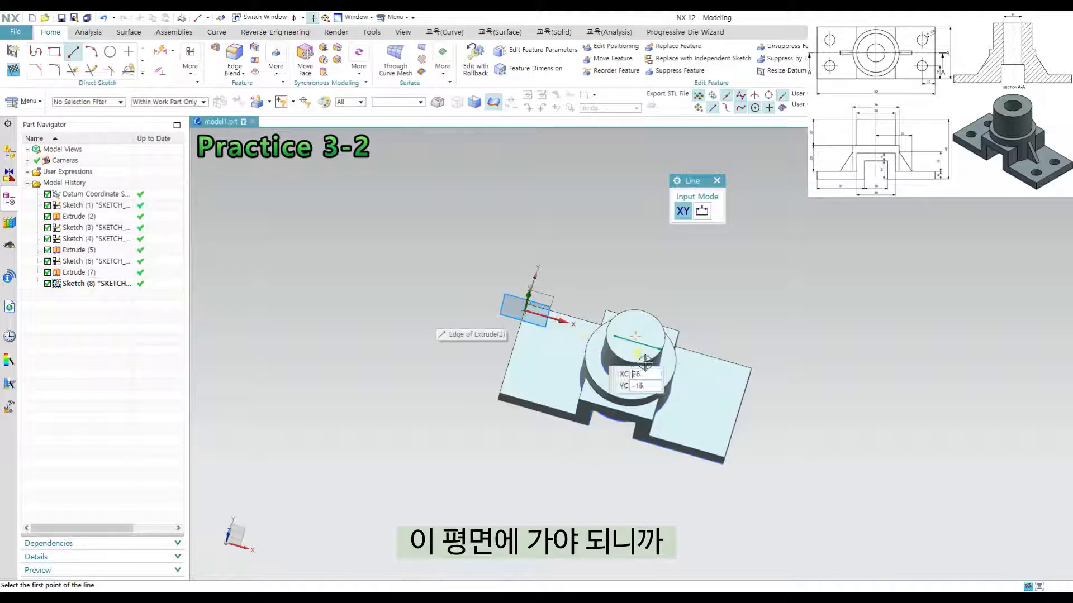
pyautogui.moveTo(710, 383); pyautogui.dragTo(550, 374, button='middle')
pyautogui.hotkey('ctrl', 'q')
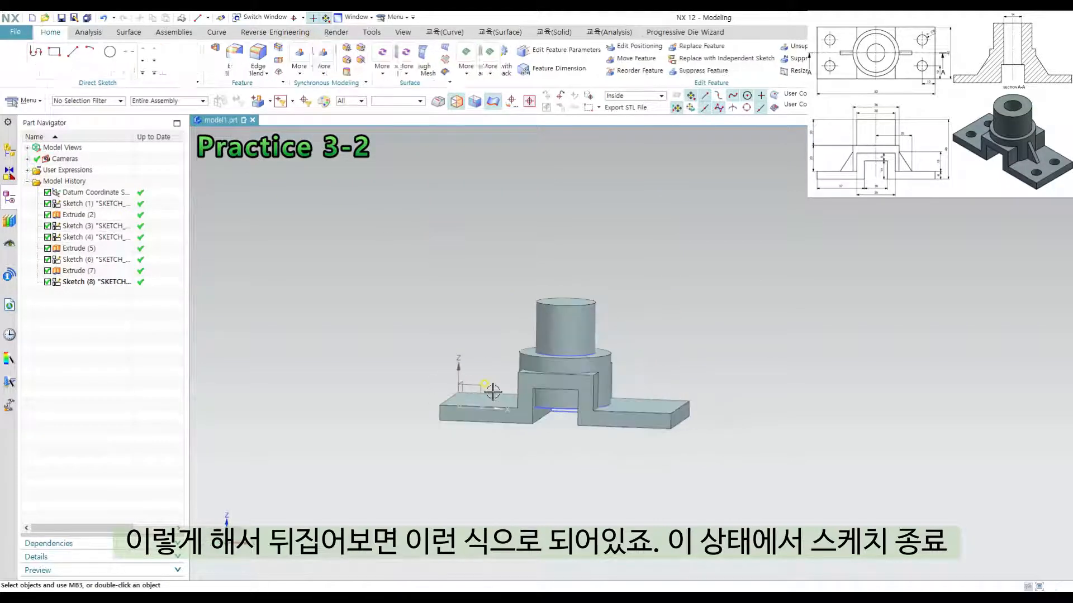
pyautogui.moveTo(494, 390)
pyautogui.mouseDown(button='middle')
pyautogui.moveTo(513, 376)
pyautogui.moveTo(634, 383)
pyautogui.mouseUp(button='middle')
pyautogui.scroll(5, 550, 402)
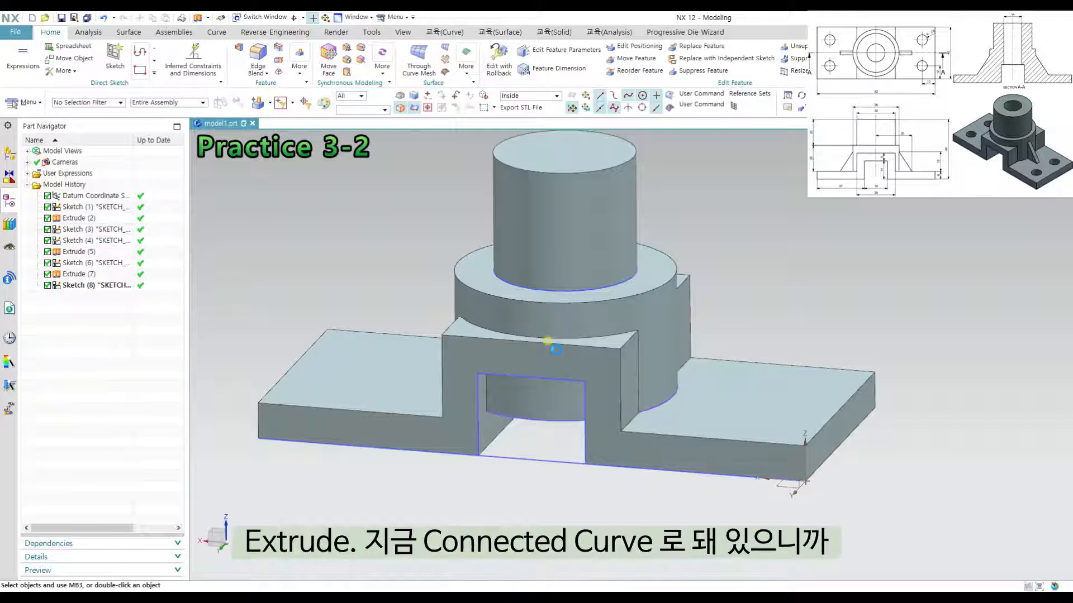
# Start an extrusion and select the four lines enclosing the base's slot as its section, limiting chains with Stop at Intersection
pyautogui.press('x')
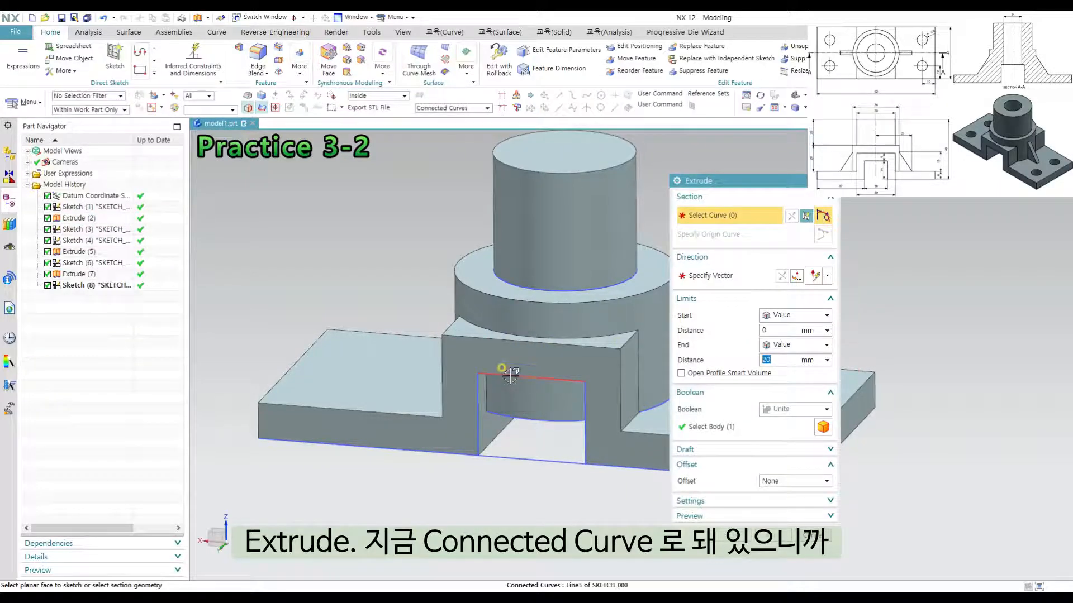
pyautogui.click(503, 411)
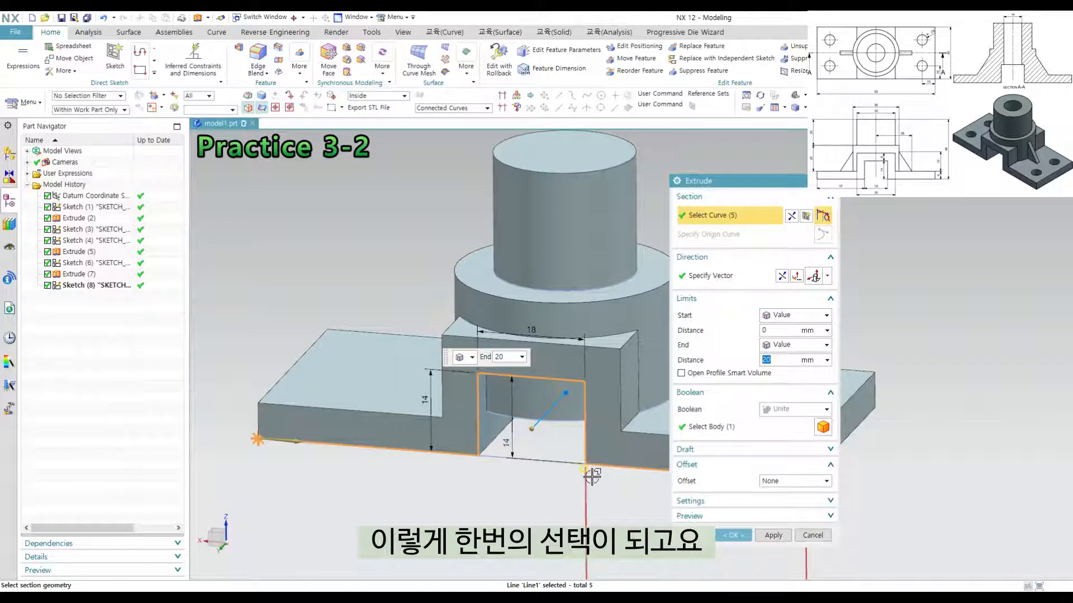
pyautogui.keyDown('shift'); pyautogui.click(586, 416); pyautogui.keyUp('shift')
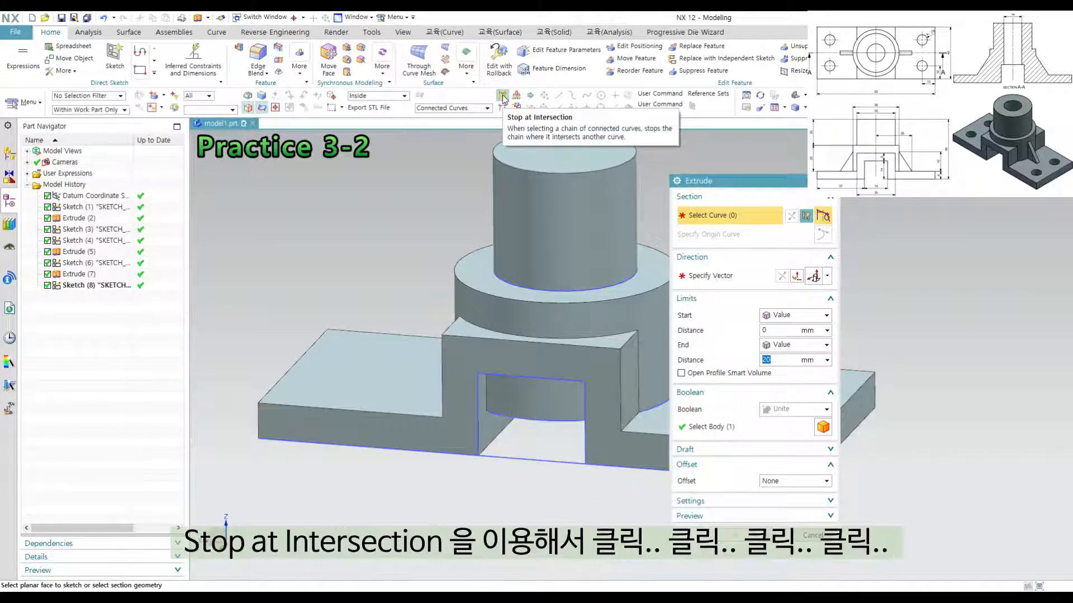
pyautogui.click(502, 98)
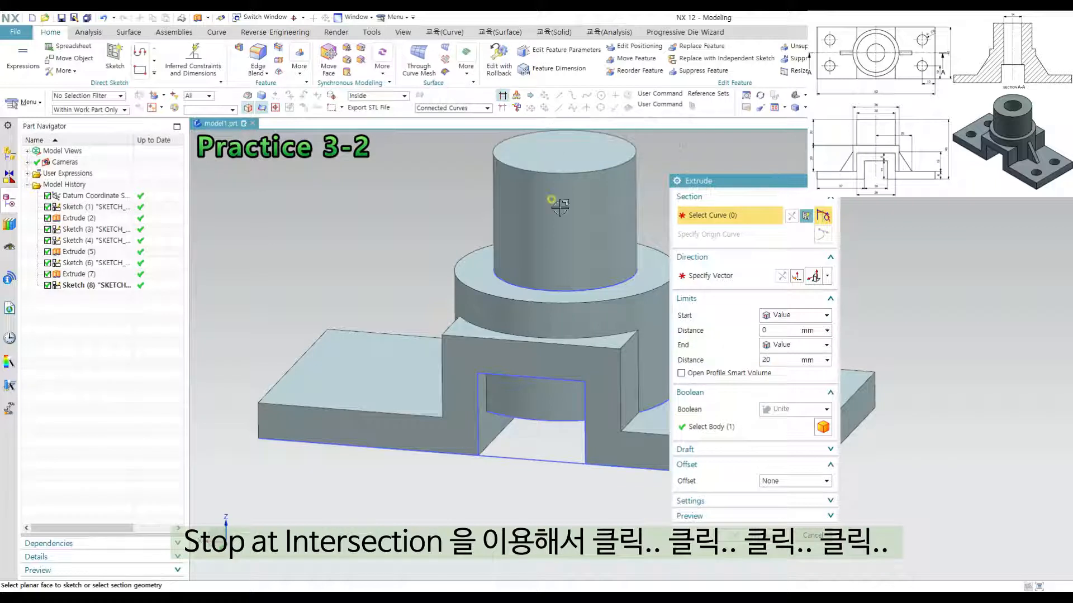
pyautogui.click(523, 377)
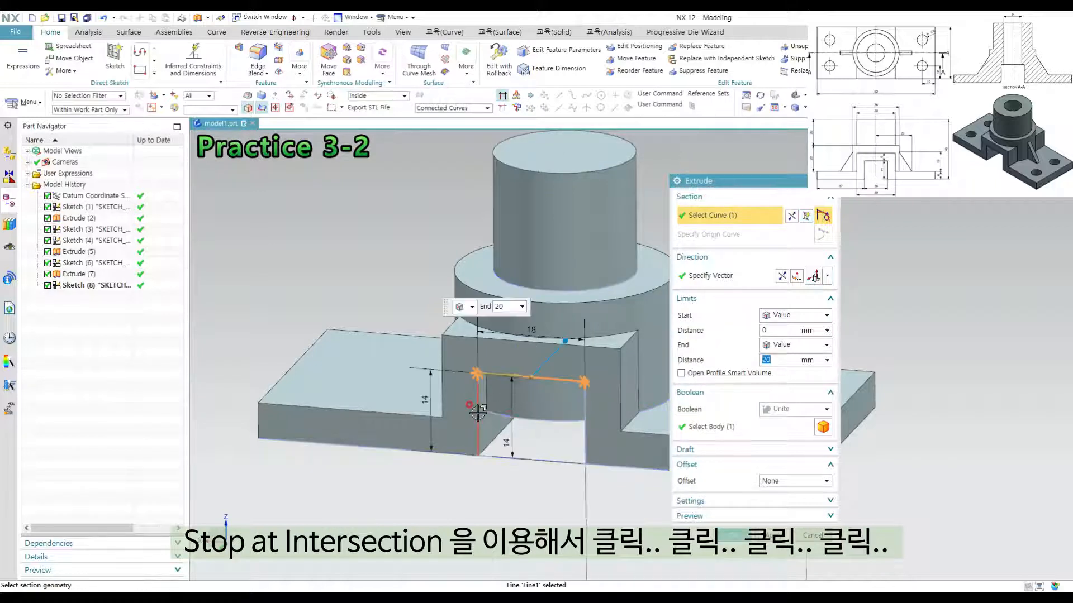
pyautogui.click(478, 412)
pyautogui.click(581, 441)
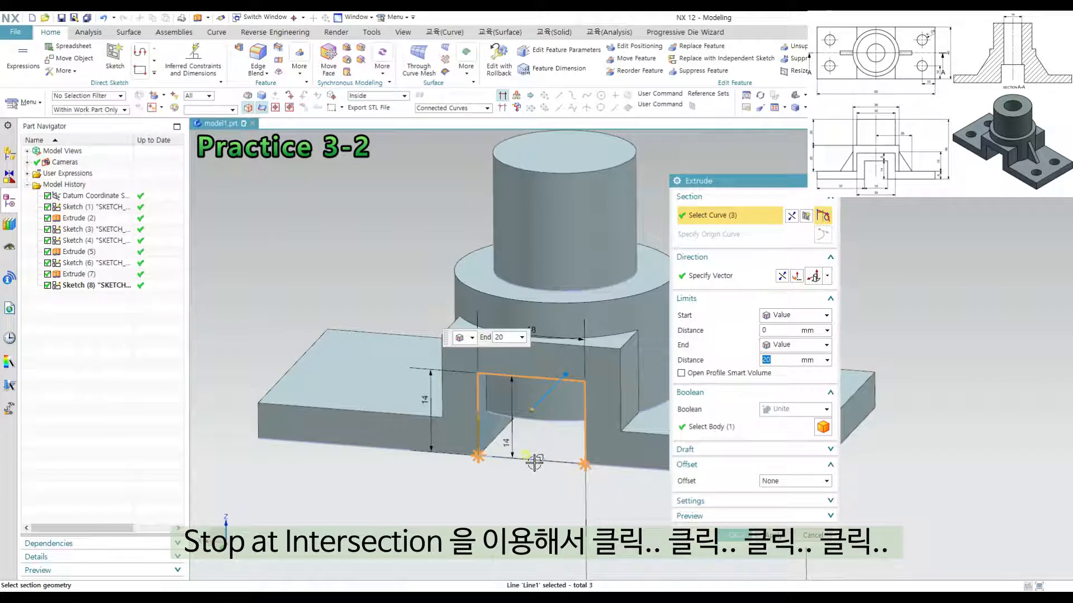
# Extrude the slot rectangle 79 mm through the base and lower cylinder, subtracted from the existing body
pyautogui.scroll(-2, 491, 468)
pyautogui.moveTo(511, 445); pyautogui.dragTo(448, 359, button='middle')
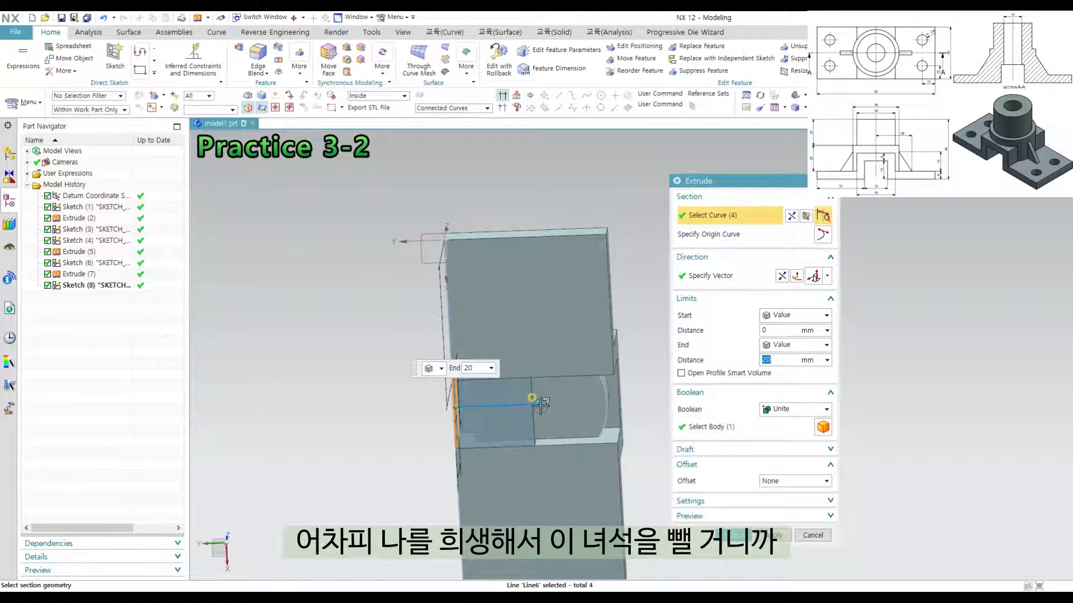
pyautogui.moveTo(530, 401); pyautogui.dragTo(702, 386)
pyautogui.scroll(-3, 300, 406)
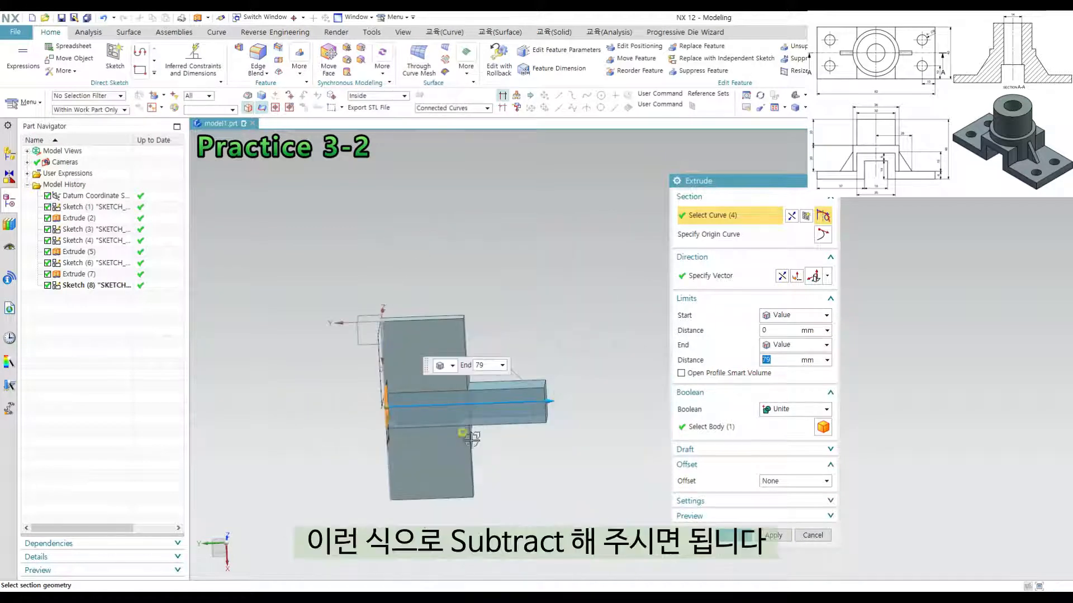
pyautogui.moveTo(517, 409); pyautogui.dragTo(581, 480, button='middle')
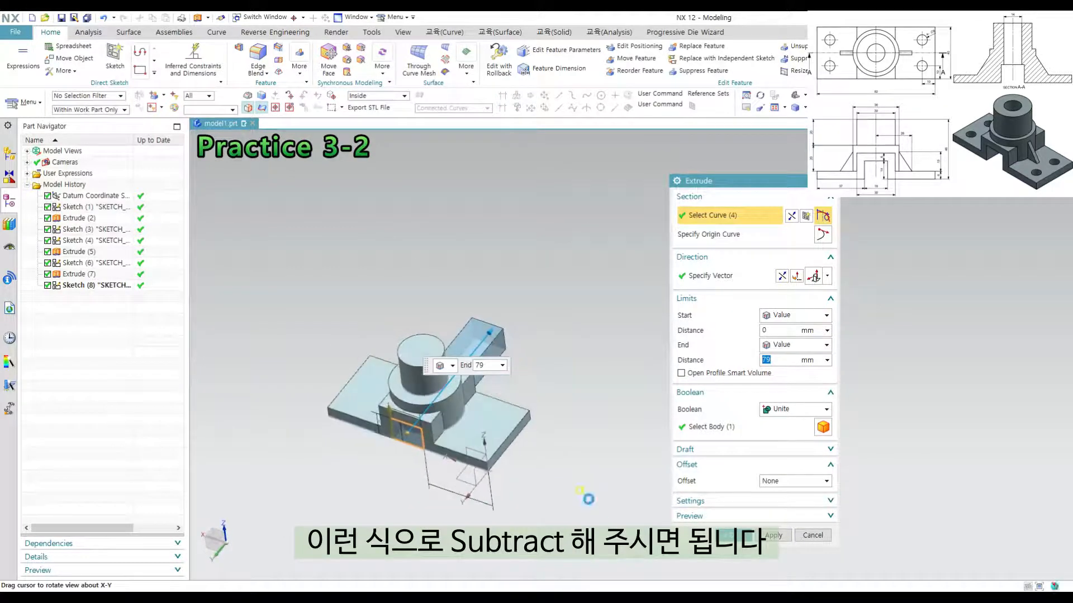
pyautogui.click(799, 410)
pyautogui.click(785, 445)
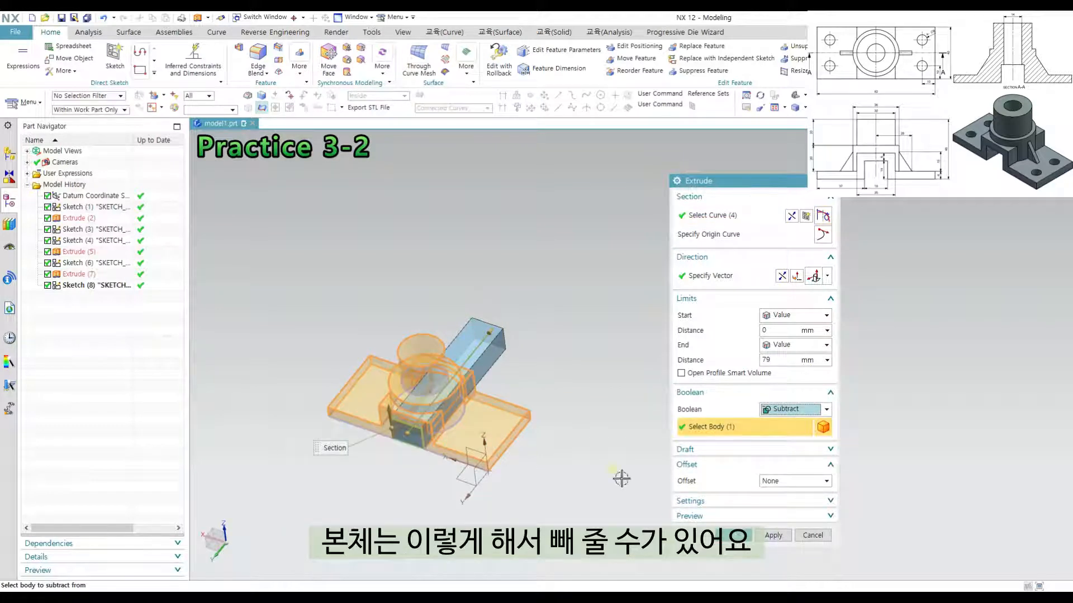
pyautogui.click(729, 535)
# Create a sketch on the top face of the upper cylinder
pyautogui.moveTo(494, 447); pyautogui.dragTo(585, 425, button='middle')
pyautogui.scroll(5, 561, 465)
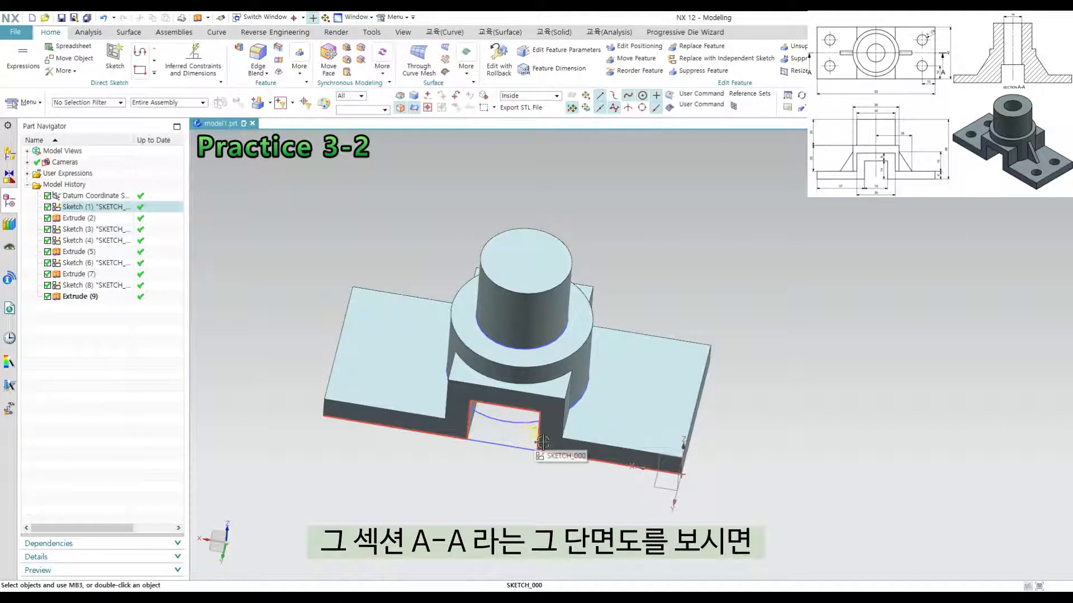
pyautogui.moveTo(542, 442); pyautogui.dragTo(633, 464, button='middle')
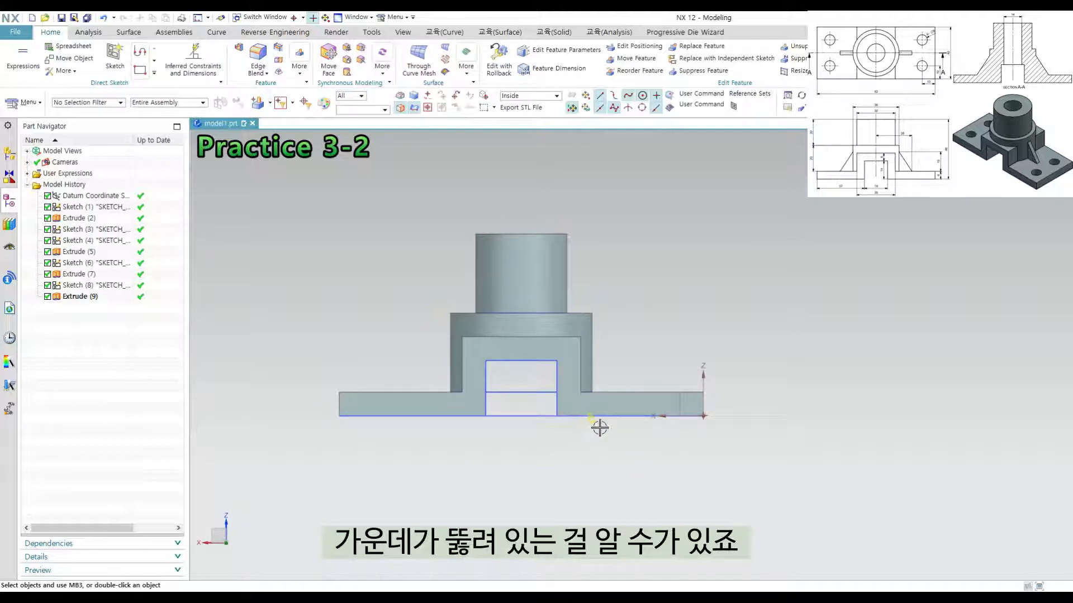
pyautogui.moveTo(600, 333); pyautogui.dragTo(591, 371, button='middle')
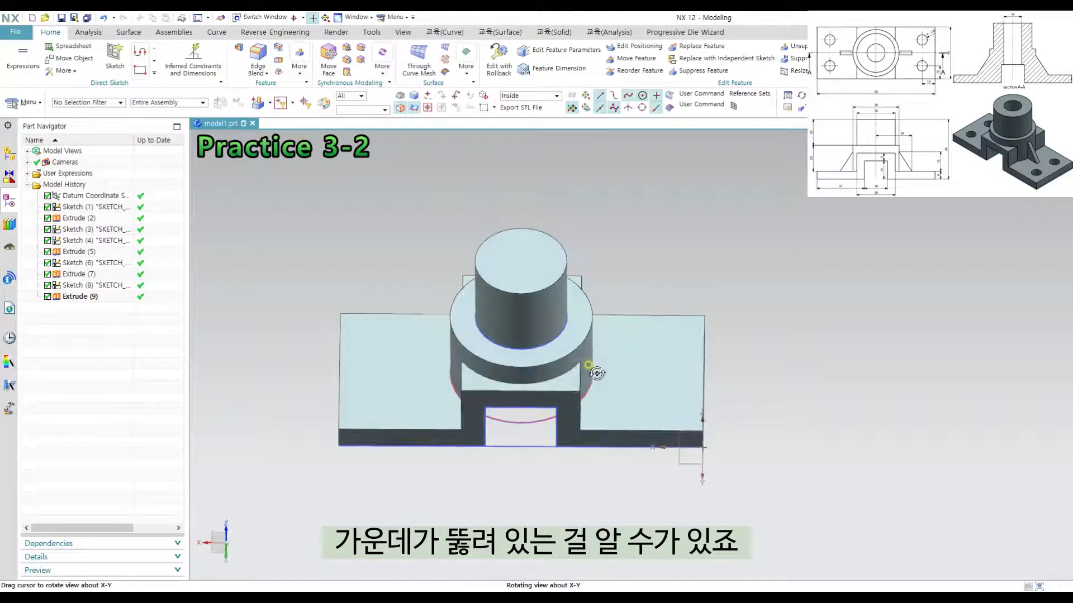
pyautogui.click(119, 63)
pyautogui.click(516, 239)
pyautogui.middleClick(598, 320)
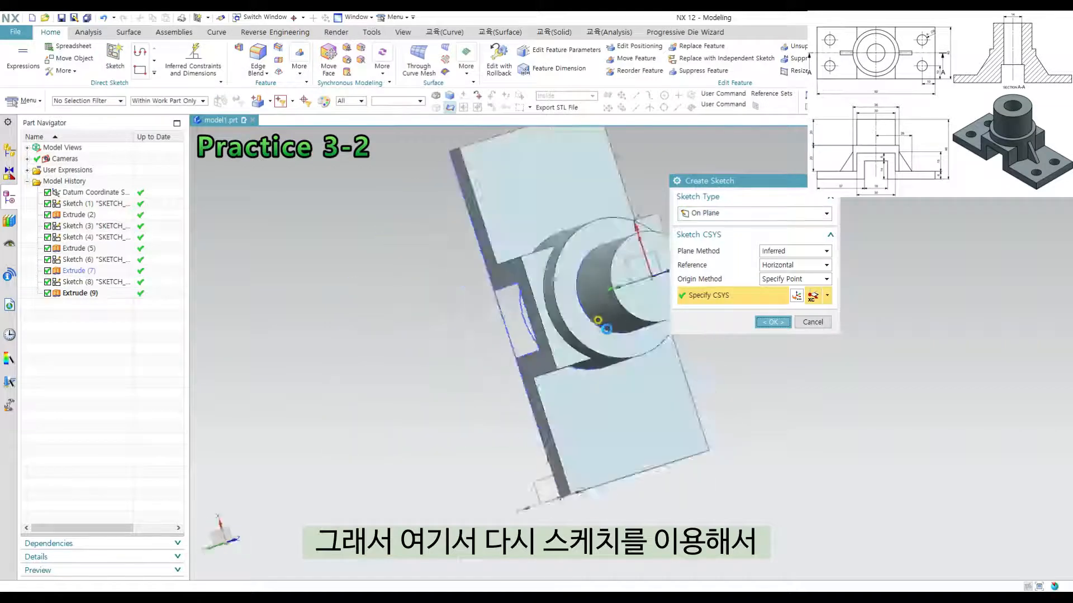
# Draw a circle centred on the sketch origin and dimension its diameter to 14 mm
pyautogui.press('o')
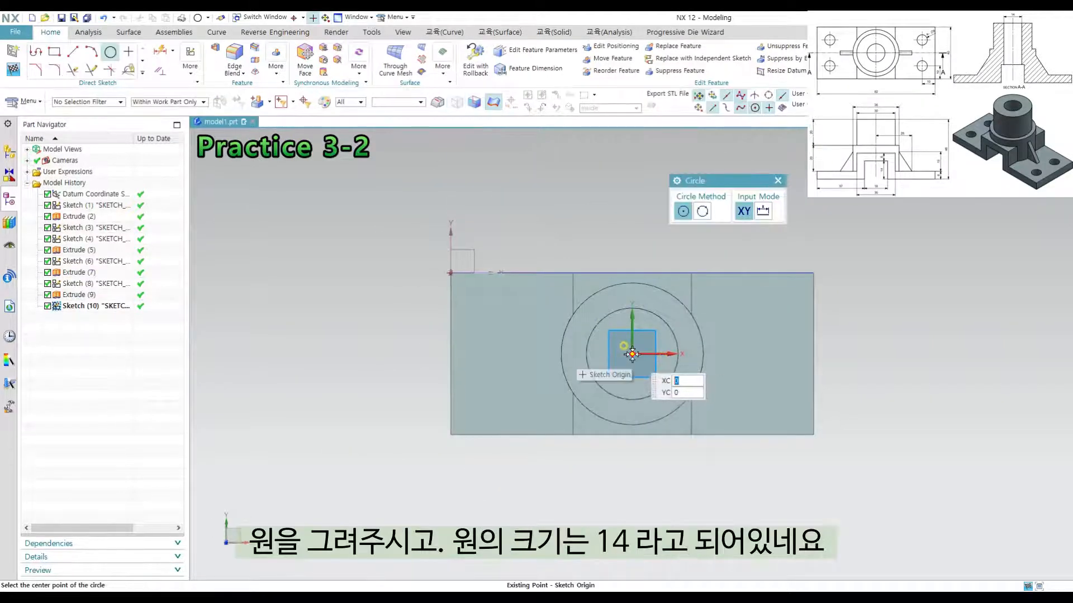
pyautogui.click(632, 354)
pyautogui.click(647, 339)
pyautogui.press('Escape')
pyautogui.press('Escape')
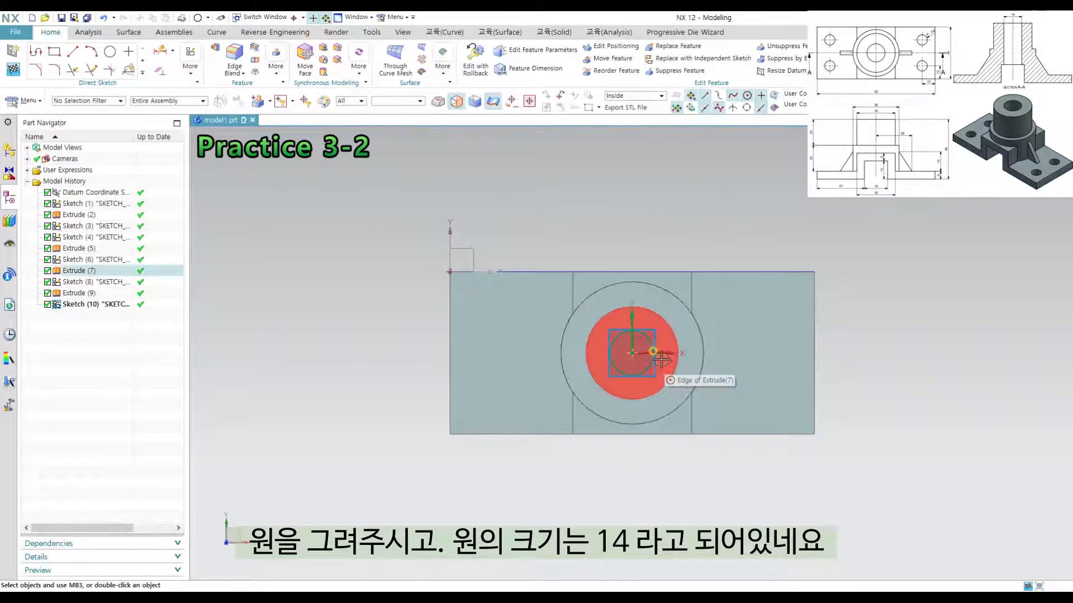
pyautogui.press('d')
pyautogui.click(648, 338)
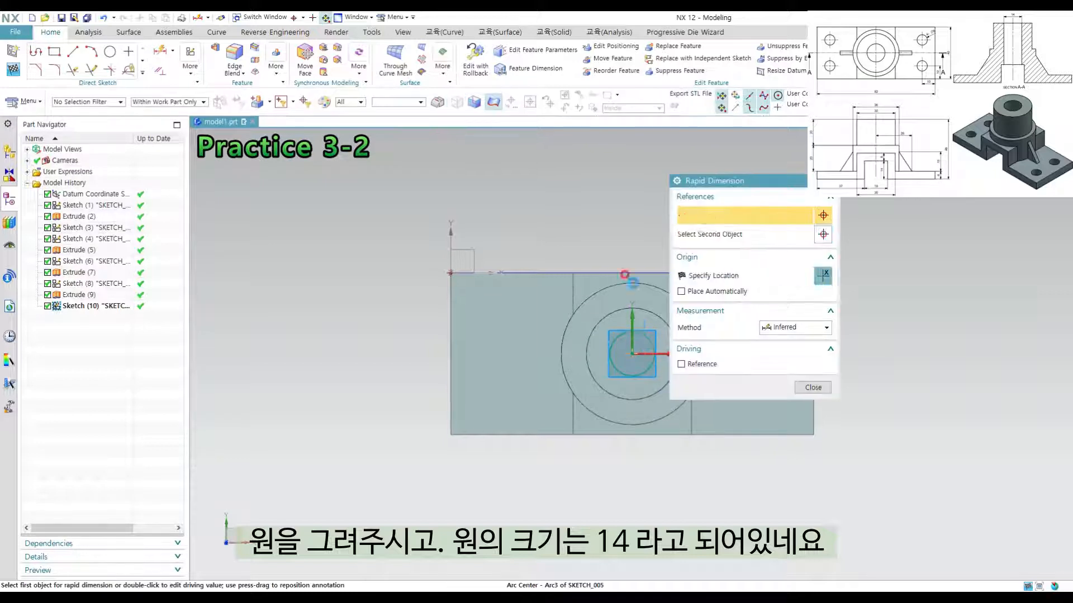
pyautogui.write('14')
pyautogui.press('Return')
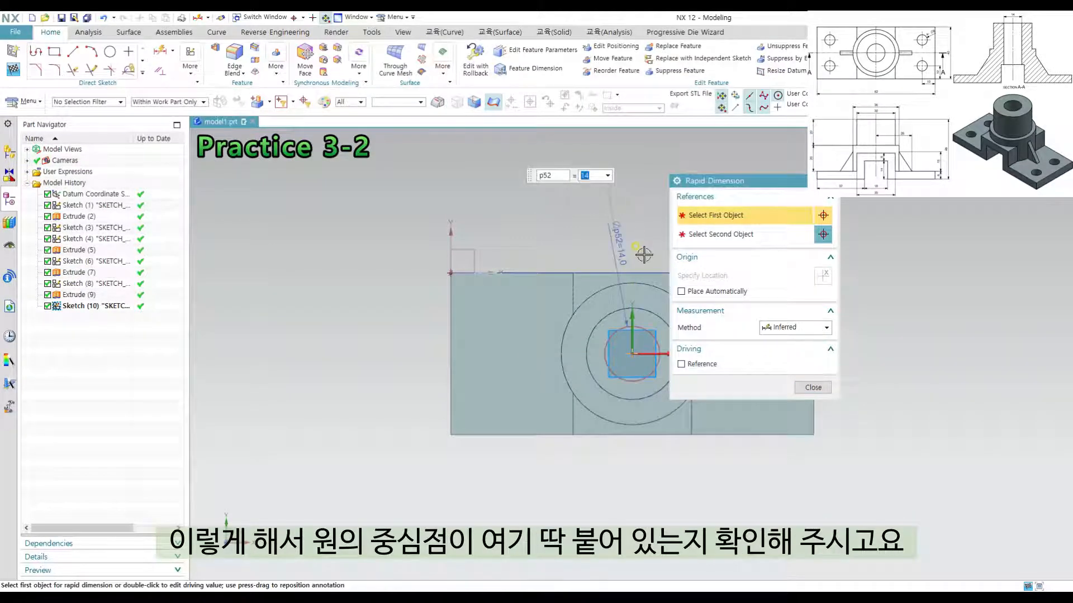
pyautogui.press('Escape')
# Check that the circle's centre is fixed to the sketch origin and that the sketch is fully constrained
pyautogui.moveTo(631, 350); pyautogui.dragTo(741, 408)
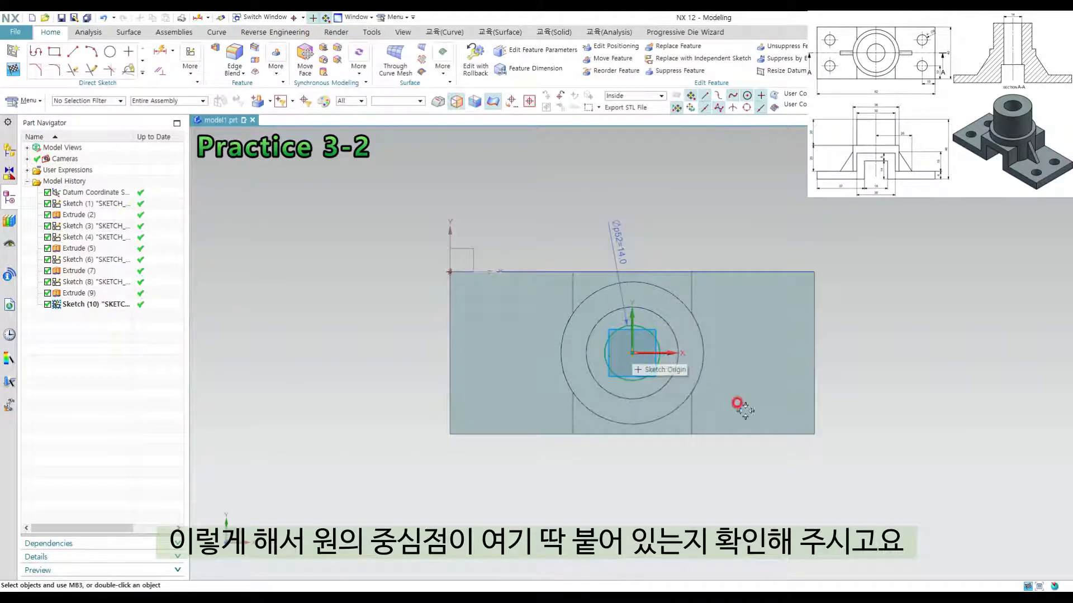
pyautogui.moveTo(695, 370)
pyautogui.keyDown('shift'); pyautogui.mouseDown(button='middle')
pyautogui.moveTo(659, 386)
pyautogui.moveTo(625, 370)
pyautogui.mouseUp(button='middle'); pyautogui.keyUp('shift')
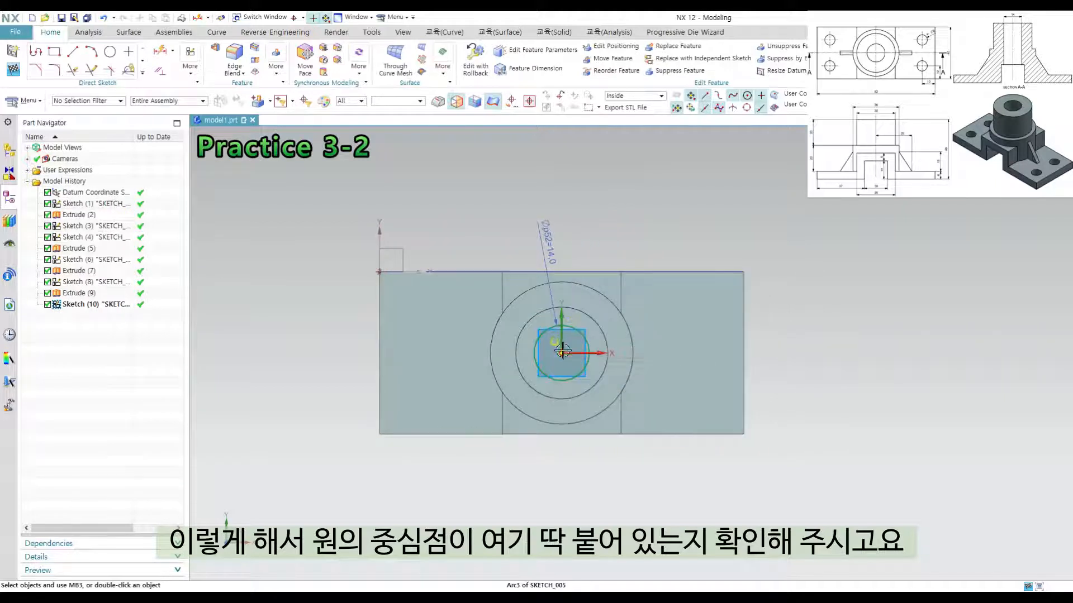
pyautogui.press('d')
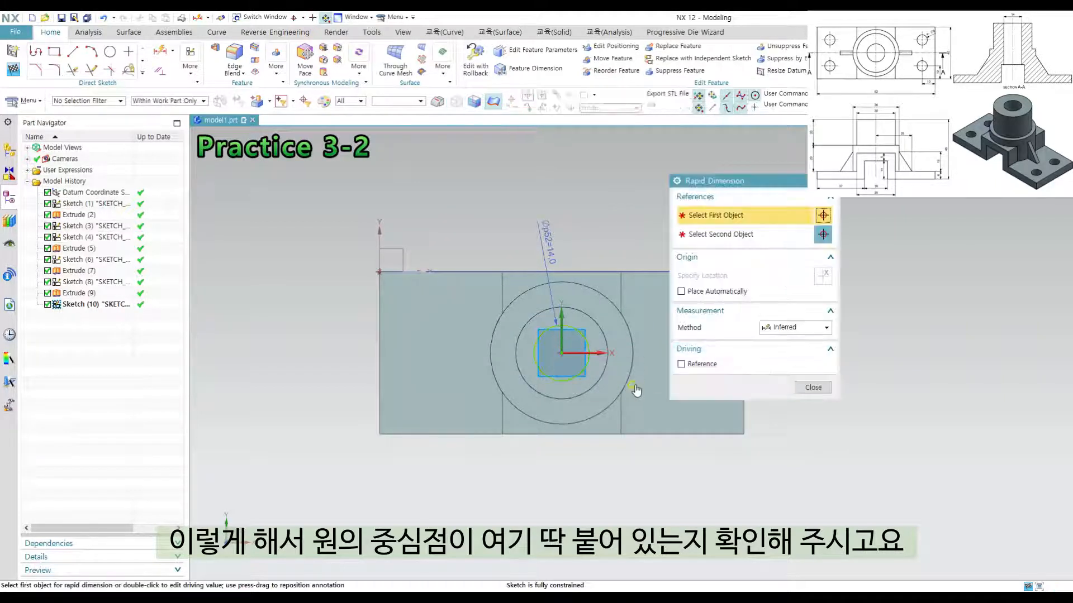
pyautogui.press('Escape')
pyautogui.keyDown('shift'); pyautogui.moveTo(660, 350); pyautogui.dragTo(690, 297, button='middle'); pyautogui.keyUp('shift')
# Extrude the 14 mm circle 79 mm down through the stacked cylinders, subtracted from the body
pyautogui.press('x')
pyautogui.scroll(-3, 532, 341)
pyautogui.moveTo(532, 340); pyautogui.dragTo(624, 192, button='middle')
pyautogui.scroll(3, 556, 311)
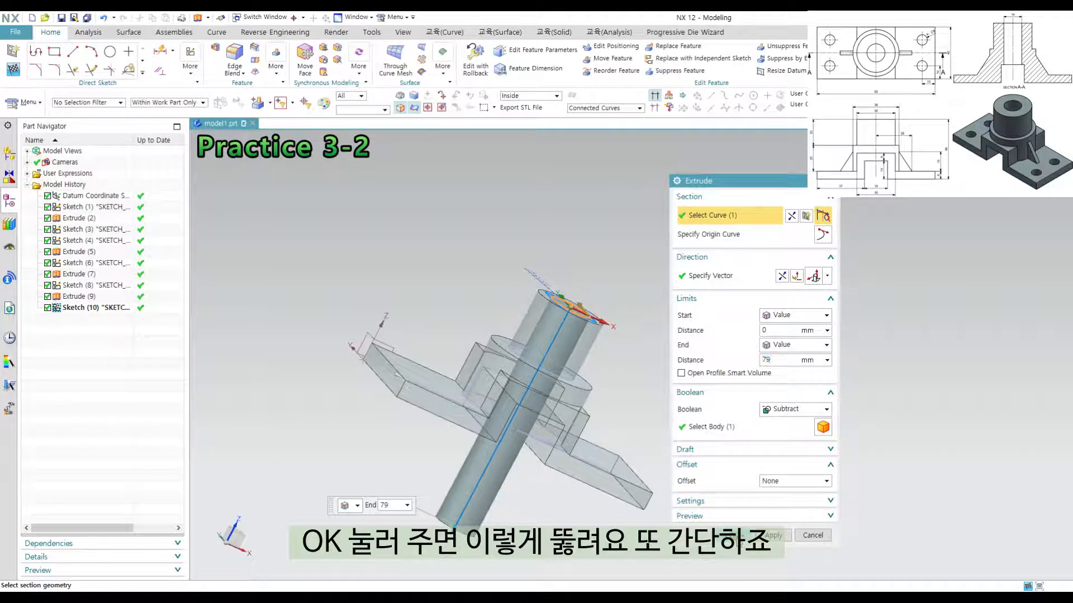
pyautogui.click(739, 538)
pyautogui.moveTo(707, 426); pyautogui.dragTo(812, 430, button='middle')
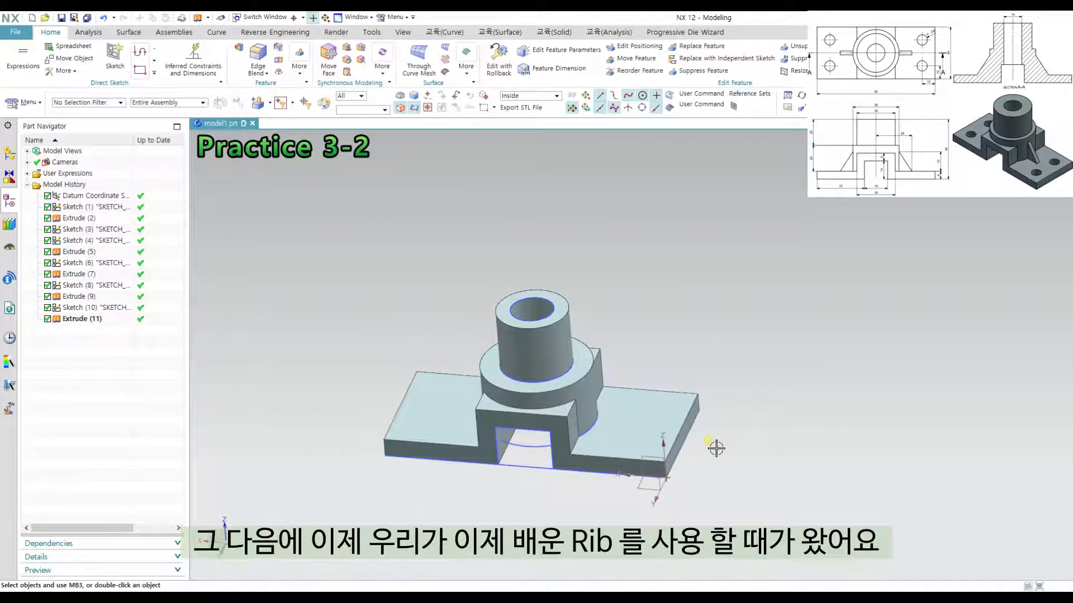
# Create a dynamic datum coordinate system at the centre of the lower, wider cylinder's top circular edge
pyautogui.keyDown('shift'); pyautogui.moveTo(632, 425); pyautogui.dragTo(638, 435, button='middle'); pyautogui.keyUp('shift')
pyautogui.scroll(-2, 680, 412)
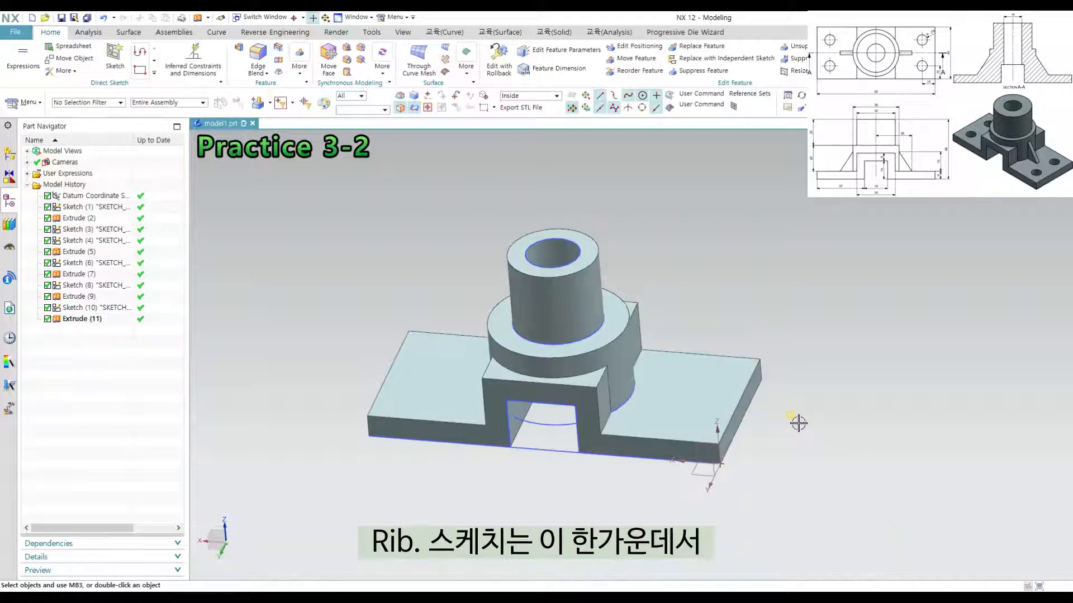
pyautogui.moveTo(798, 421); pyautogui.dragTo(581, 391, button='middle')
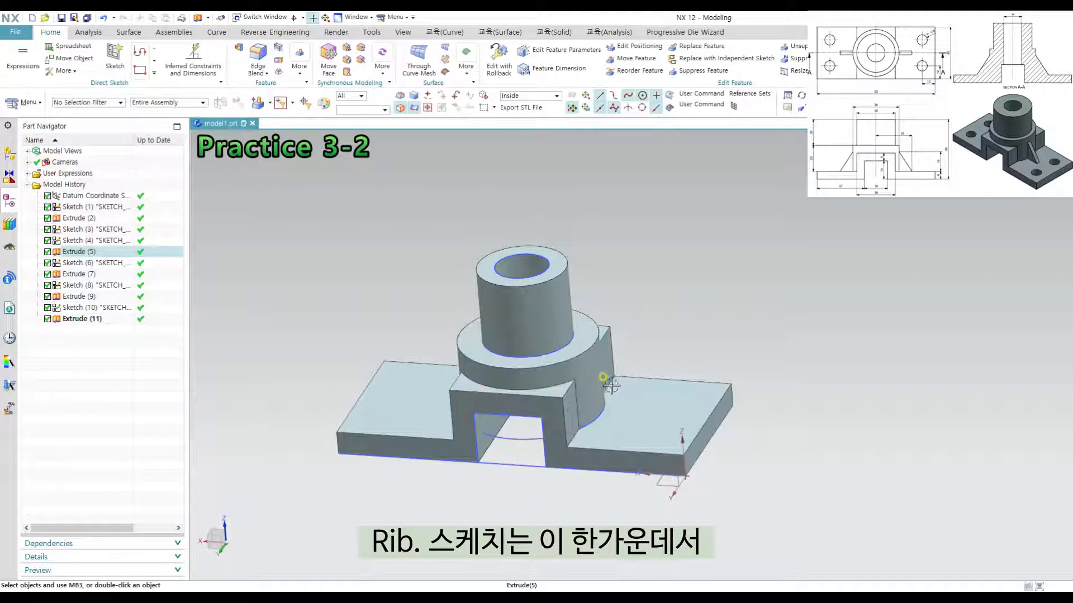
pyautogui.moveTo(644, 412); pyautogui.dragTo(651, 388, button='middle')
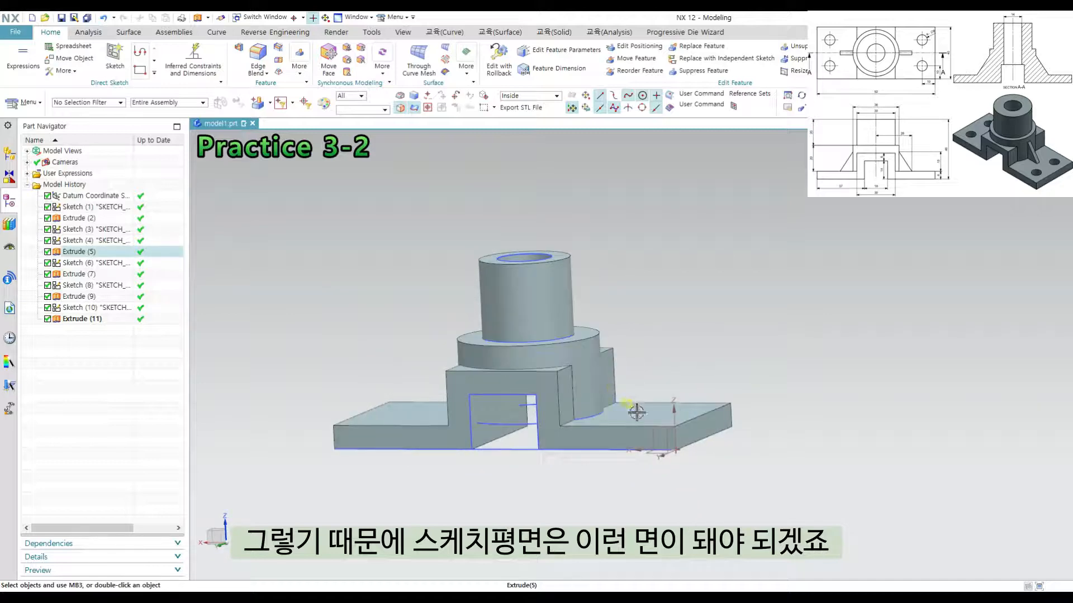
pyautogui.moveTo(646, 383); pyautogui.dragTo(677, 306, button='middle')
pyautogui.rightClick(672, 309)
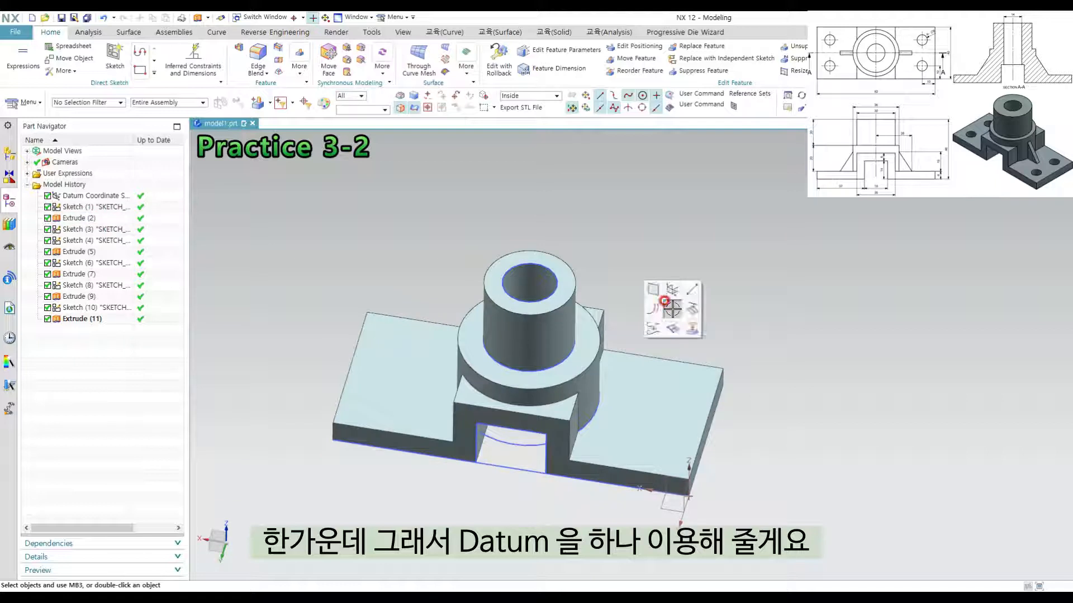
pyautogui.click(673, 289)
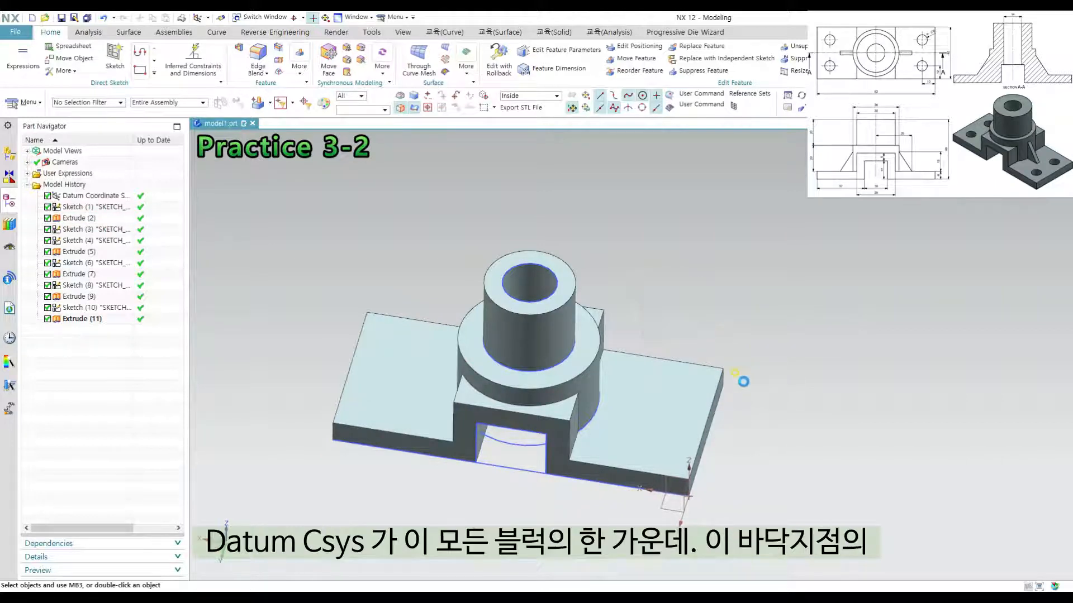
pyautogui.moveTo(669, 357); pyautogui.dragTo(585, 436, button='middle')
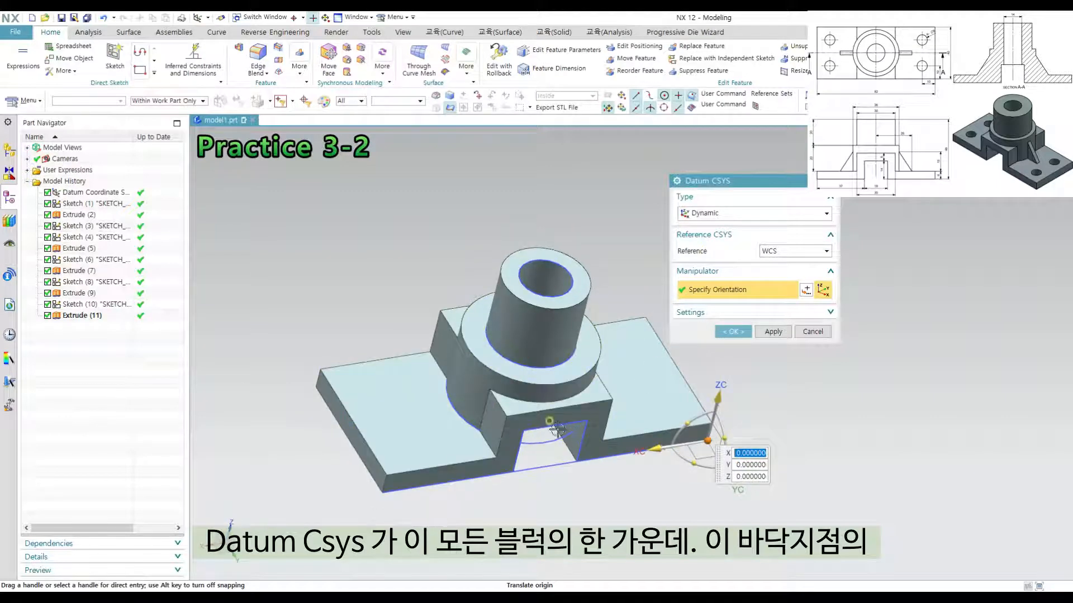
pyautogui.moveTo(576, 455)
pyautogui.mouseDown(button='middle')
pyautogui.moveTo(532, 431)
pyautogui.moveTo(618, 402)
pyautogui.mouseUp(button='middle')
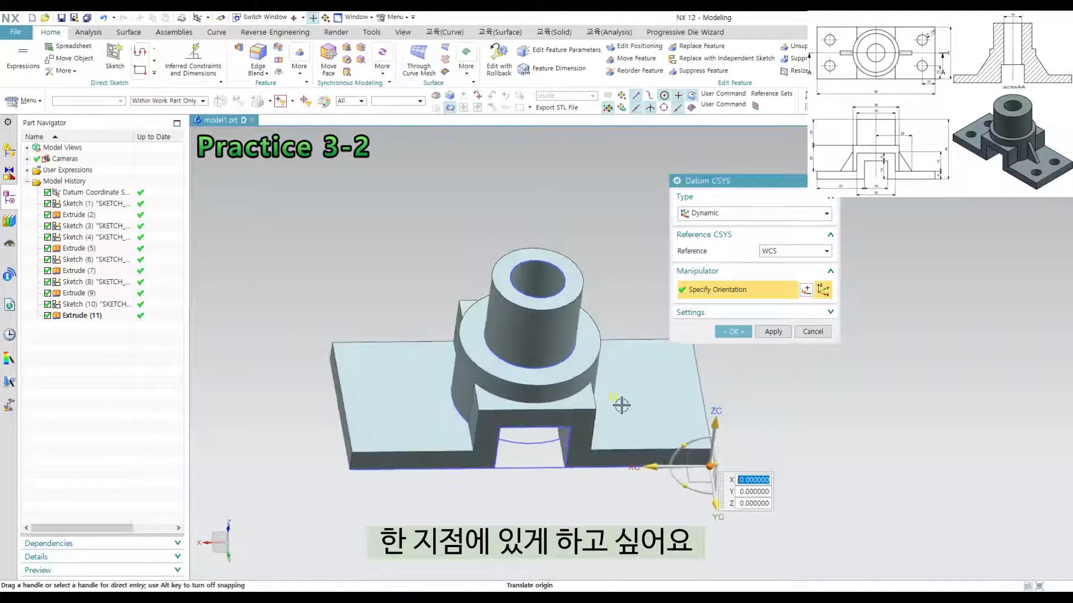
pyautogui.click(598, 332)
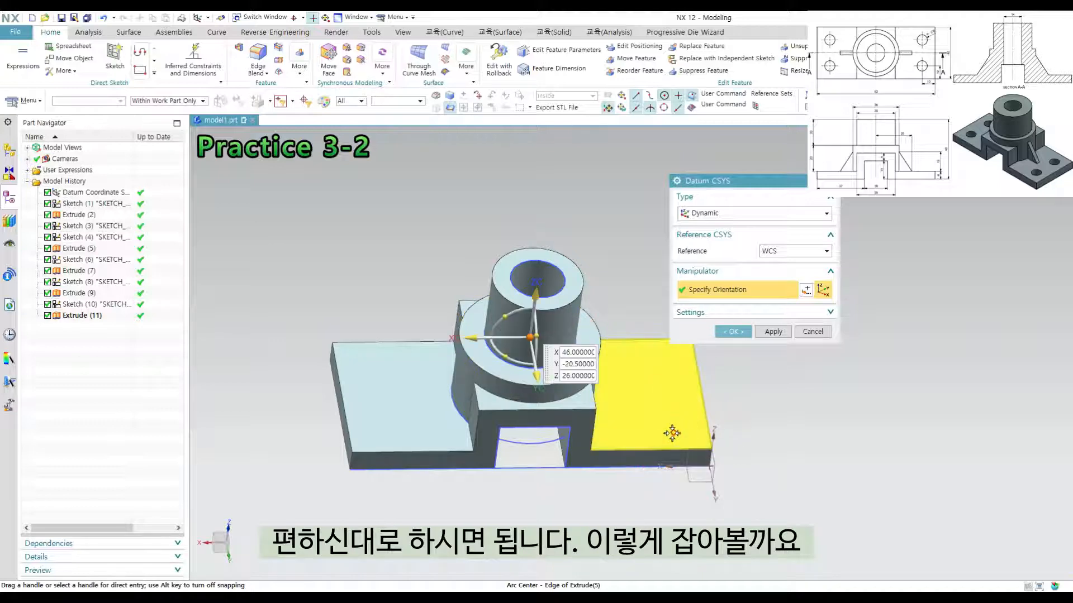
pyautogui.moveTo(672, 434); pyautogui.dragTo(689, 410, button='middle')
pyautogui.middleClick(688, 508)
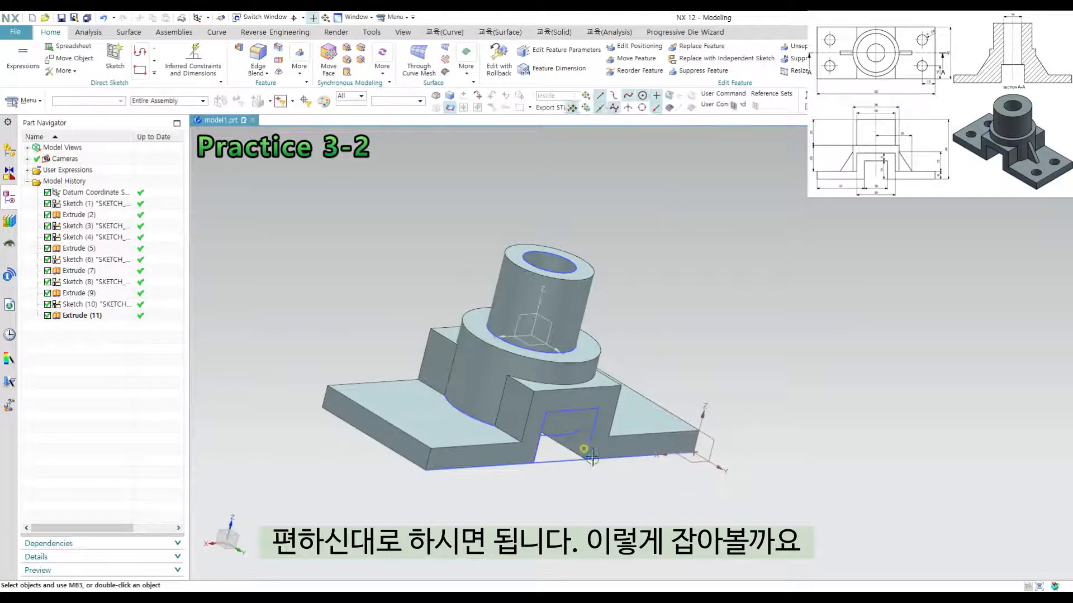
# Start a sketch on the XZ plane of the datum coordinate system centred on the lower cylinder's top edge
pyautogui.moveTo(689, 508); pyautogui.dragTo(603, 385, button='middle')
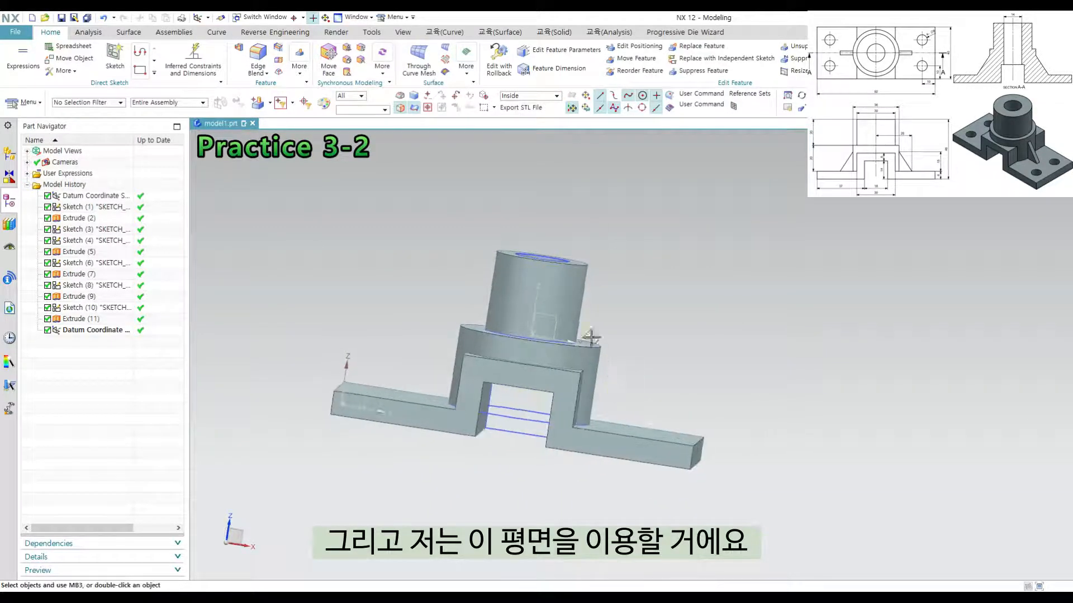
pyautogui.press('F8')
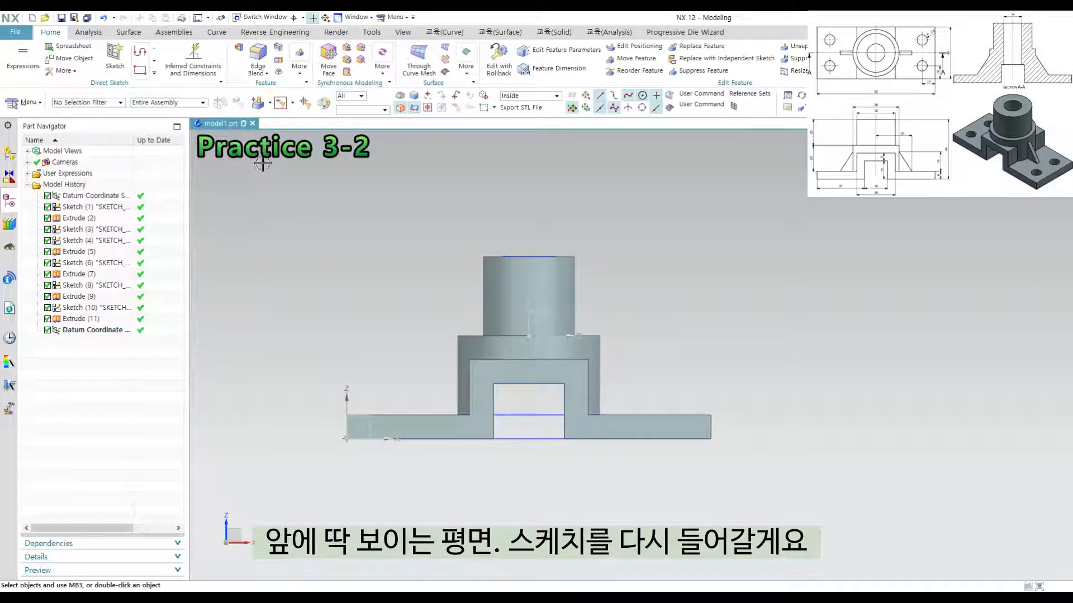
pyautogui.click(114, 56)
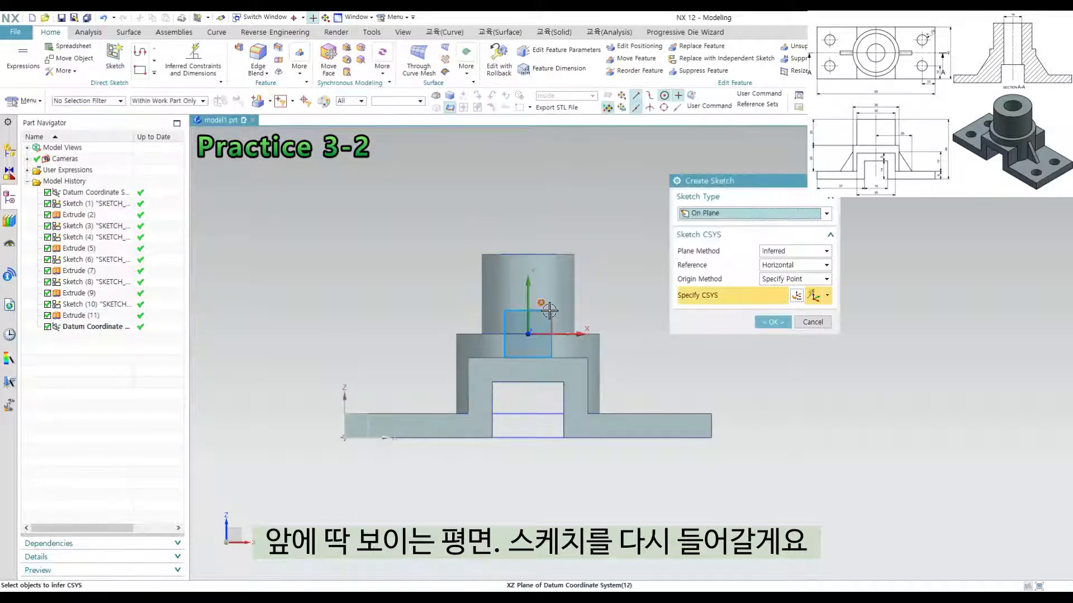
pyautogui.middleClick(619, 354)
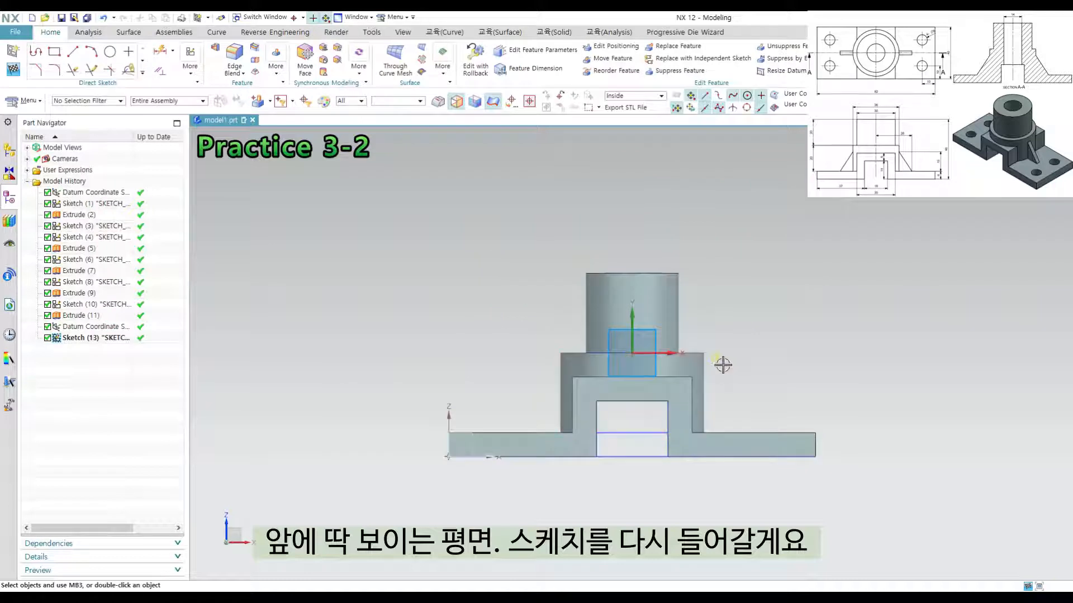
pyautogui.scroll(2, 634, 391)
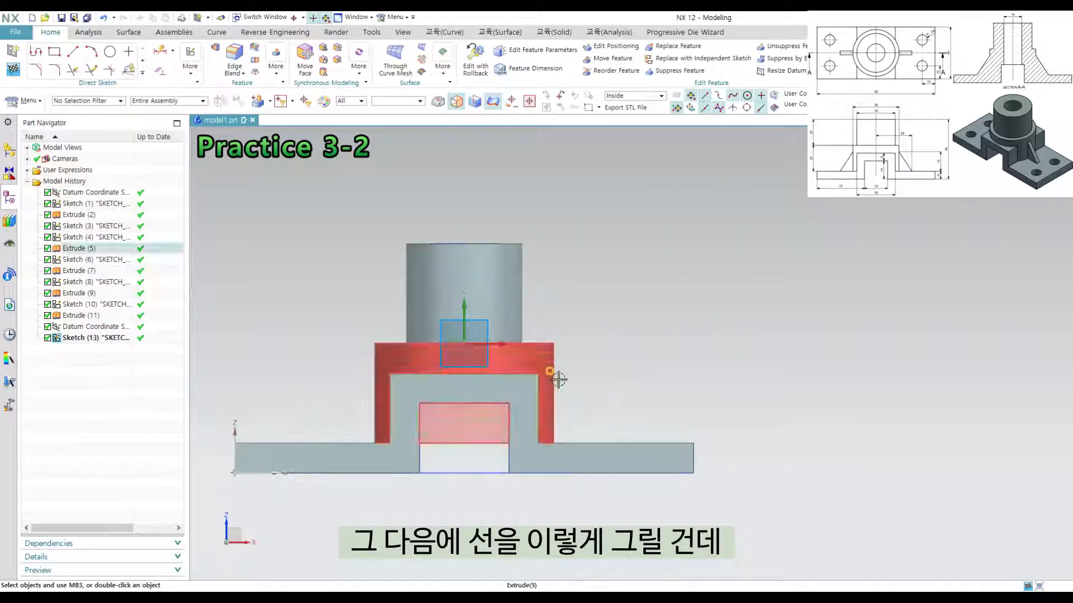
pyautogui.press('l')
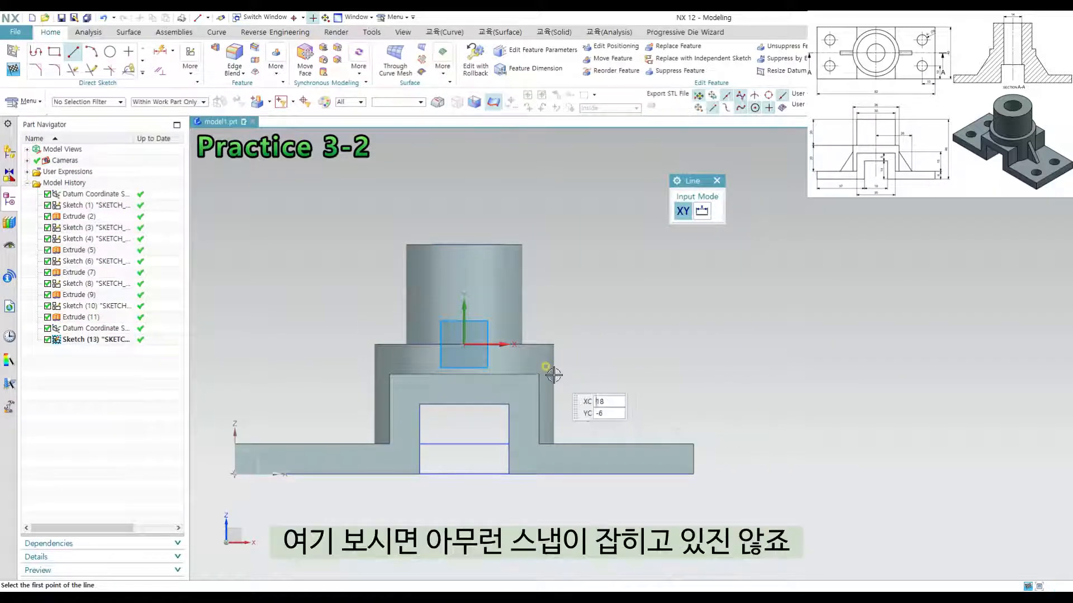
pyautogui.scroll(3, 553, 373)
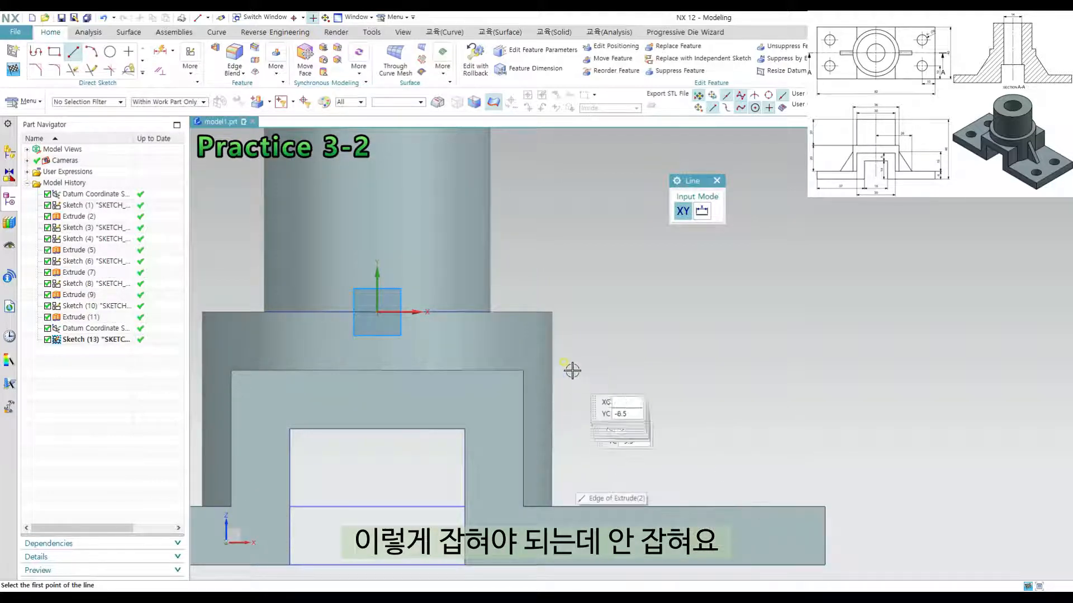
pyautogui.moveTo(572, 370); pyautogui.dragTo(521, 359, button='middle')
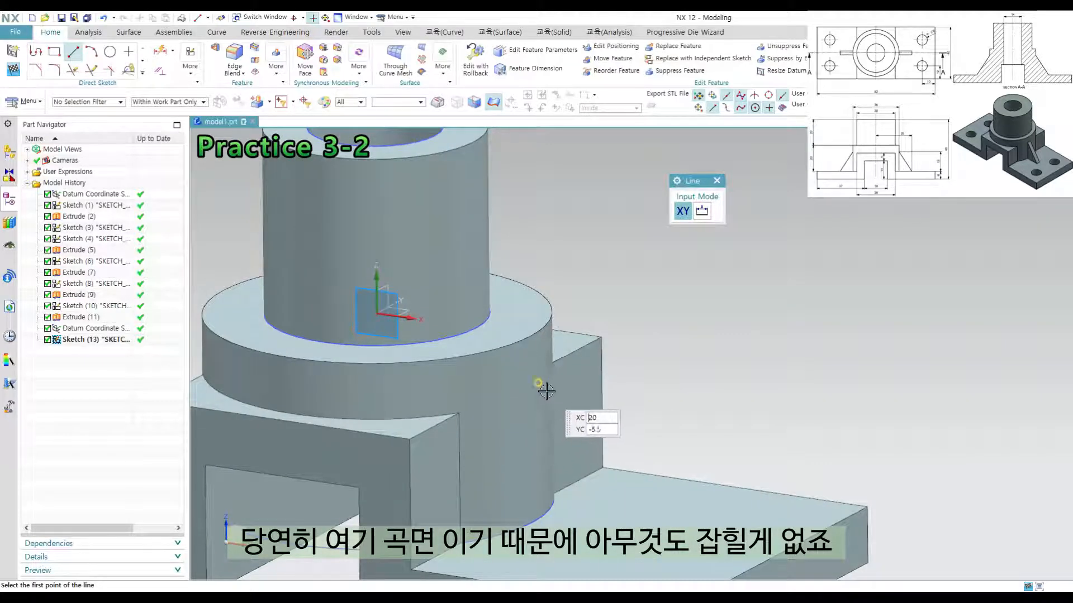
pyautogui.scroll(-1, 575, 385)
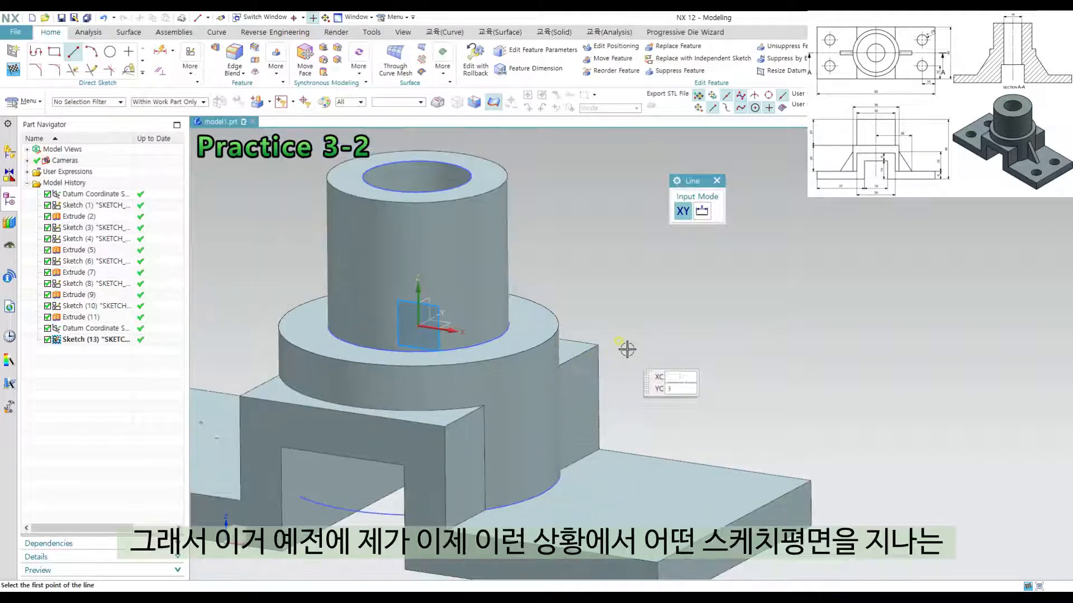
pyautogui.hotkey('ctrl', 'q')
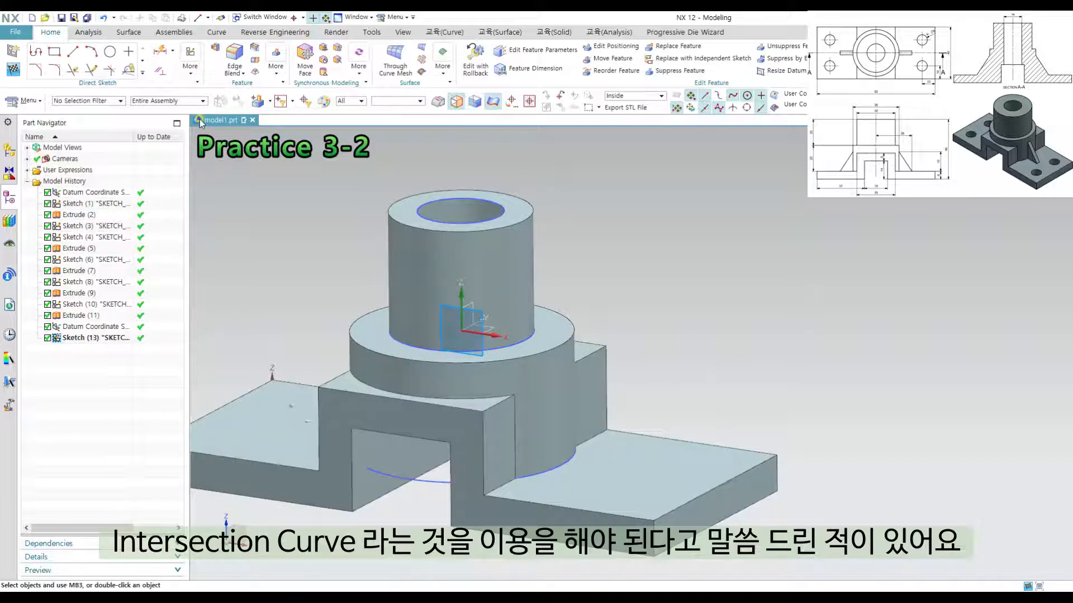
# Start an Intersection Curve with the sketch plane, using the side face of the lower, wider cylinder
pyautogui.click(144, 75)
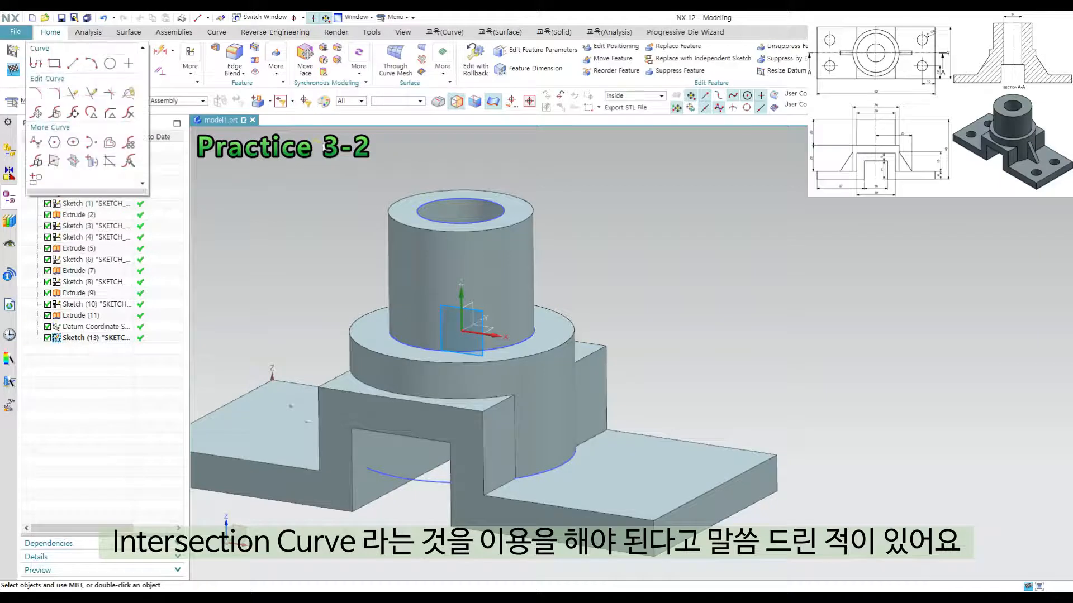
pyautogui.click(73, 162)
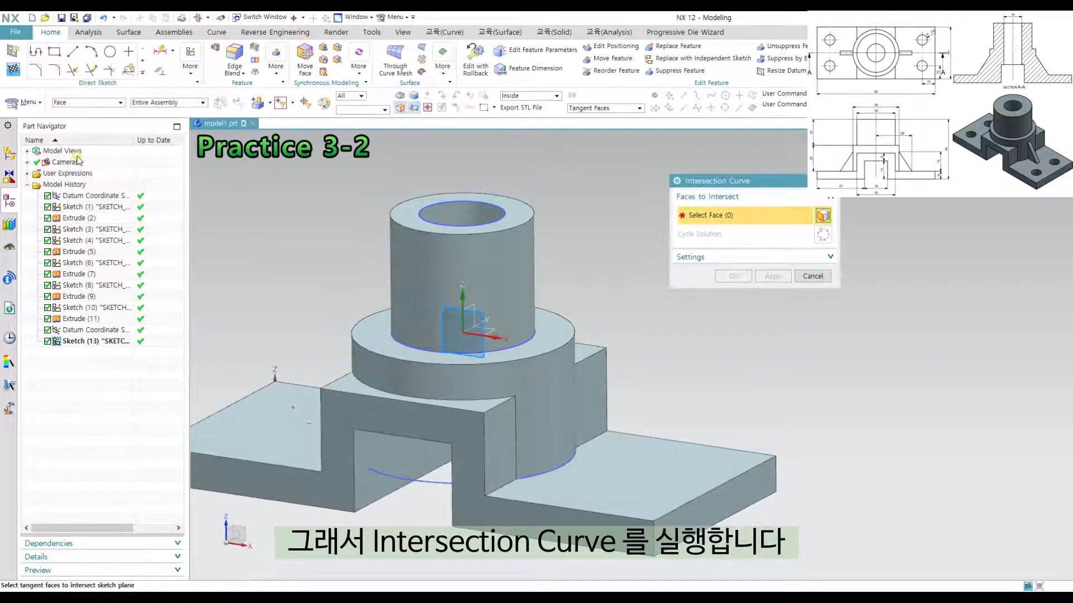
pyautogui.click(569, 388)
pyautogui.moveTo(584, 396)
pyautogui.mouseDown(button='middle')
pyautogui.moveTo(648, 393)
pyautogui.moveTo(575, 394)
pyautogui.mouseUp(button='middle')
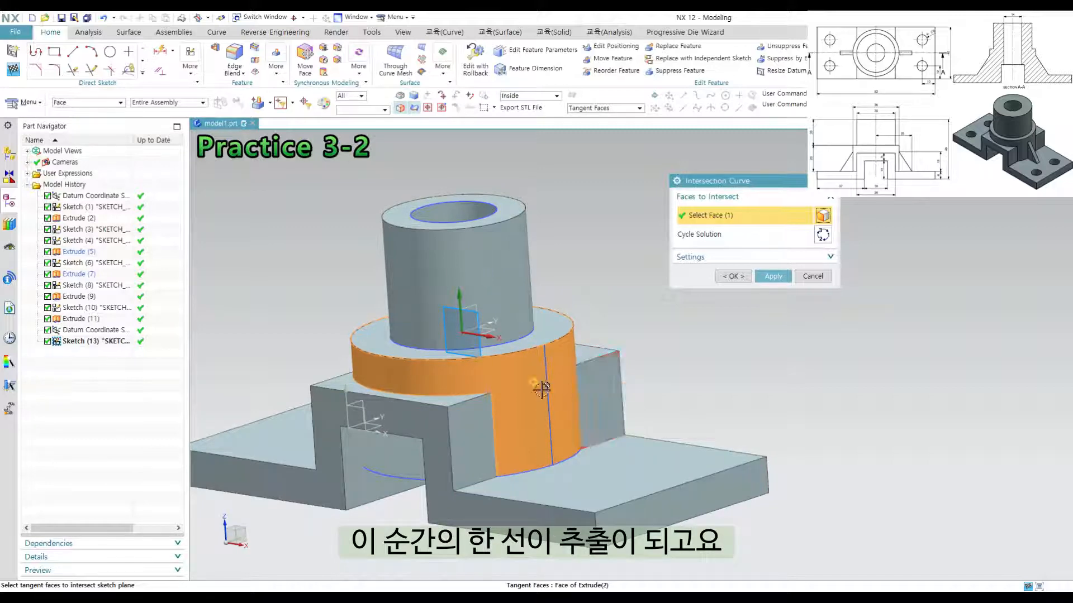
# Cycle the intersection solution to the opposite side of the cylinder and back again
pyautogui.moveTo(542, 389); pyautogui.dragTo(367, 349, button='middle')
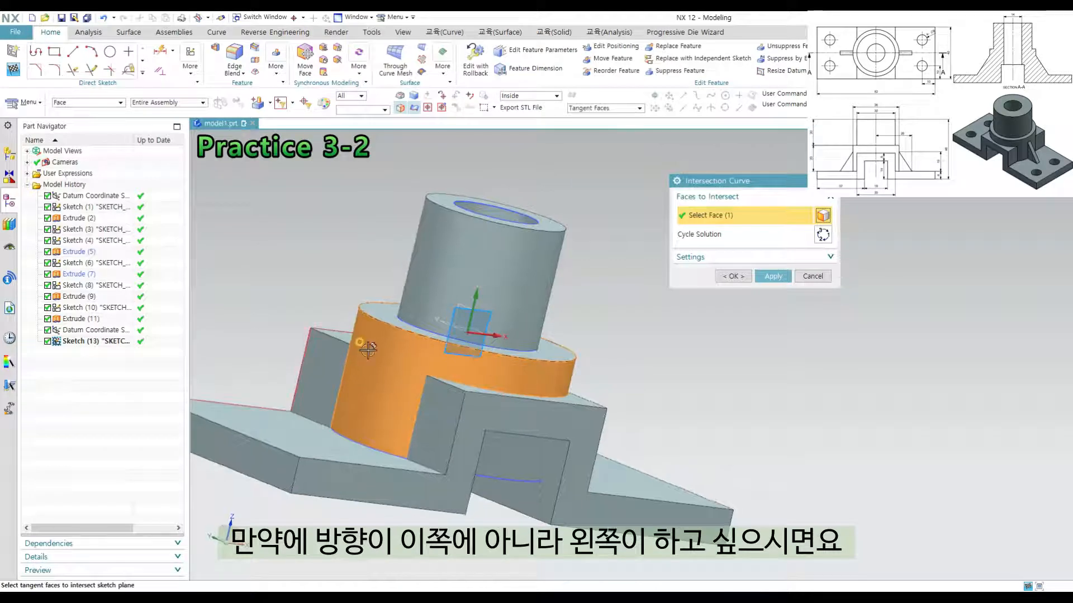
pyautogui.click(822, 234)
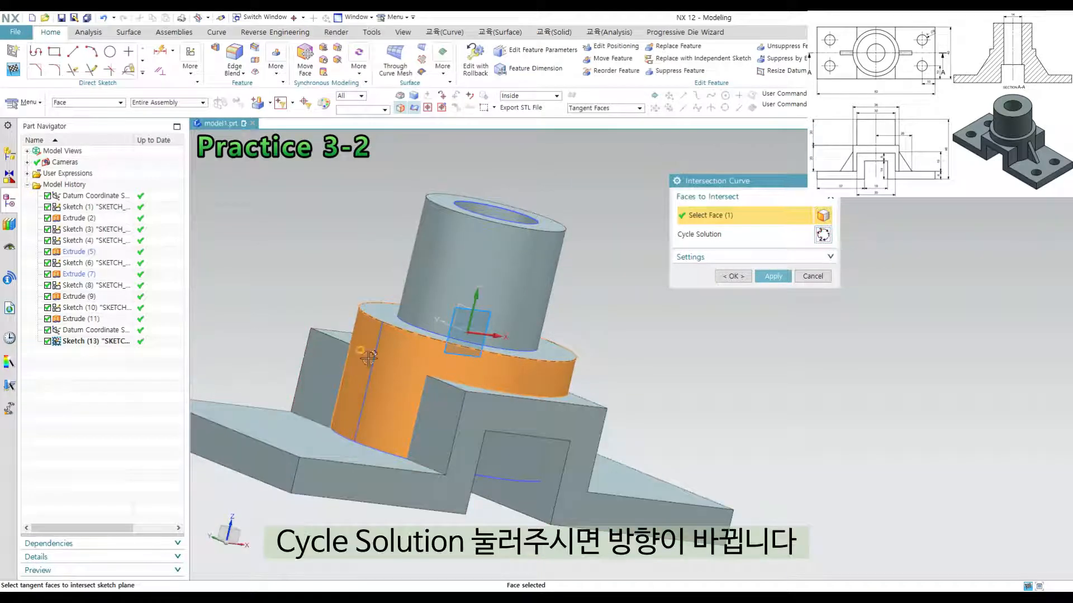
pyautogui.moveTo(653, 352); pyautogui.dragTo(569, 344, button='middle')
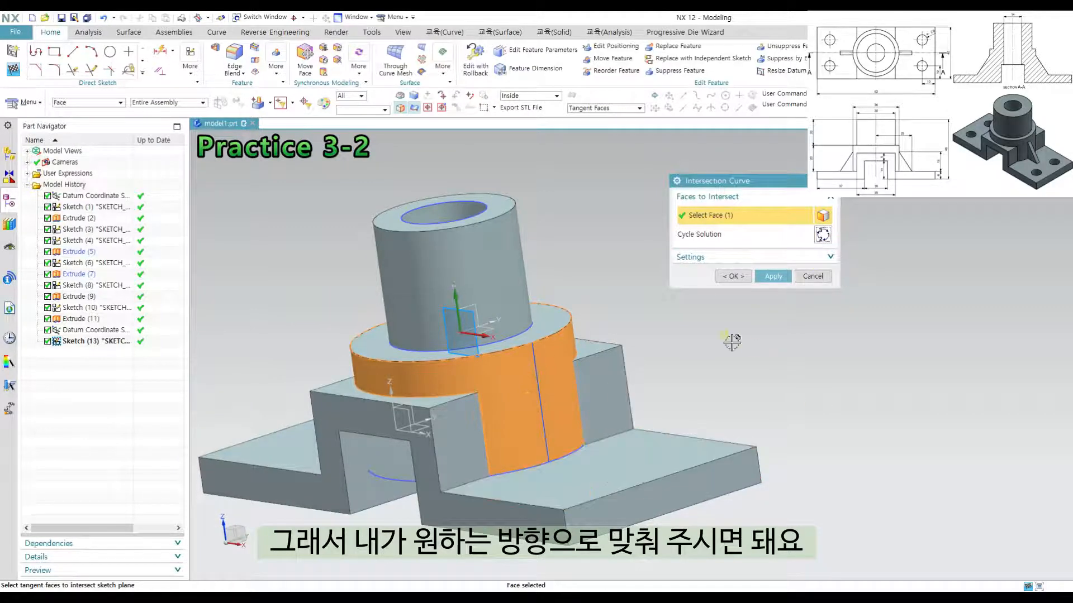
# Add the base plate's top face beside the cylinder to the intersection and create both intersection curves in the sketch
pyautogui.moveTo(610, 395); pyautogui.dragTo(627, 412, button='middle')
pyautogui.click(641, 474)
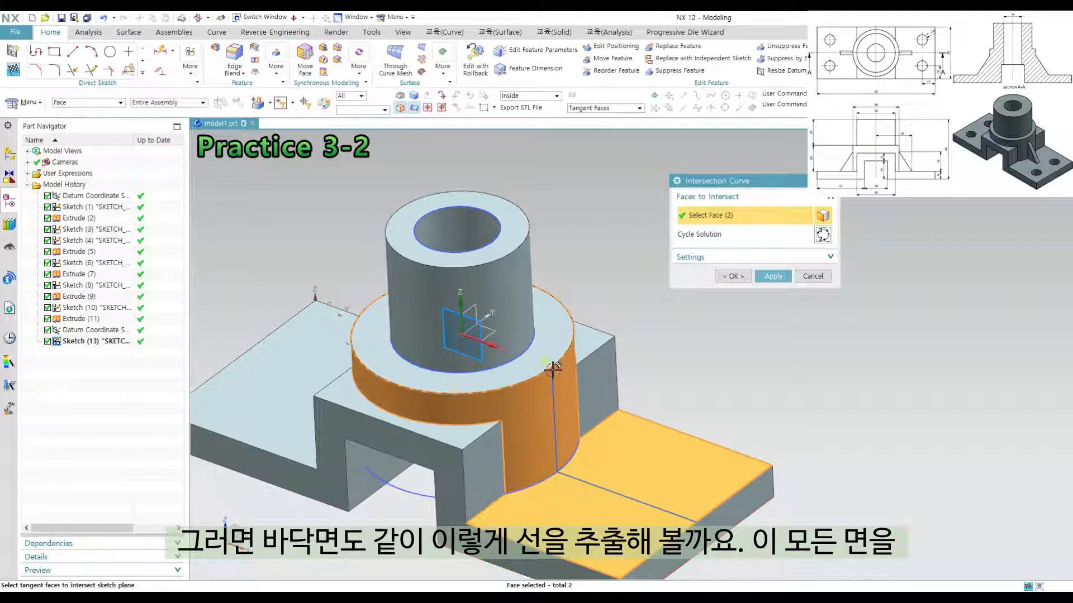
pyautogui.click(773, 275)
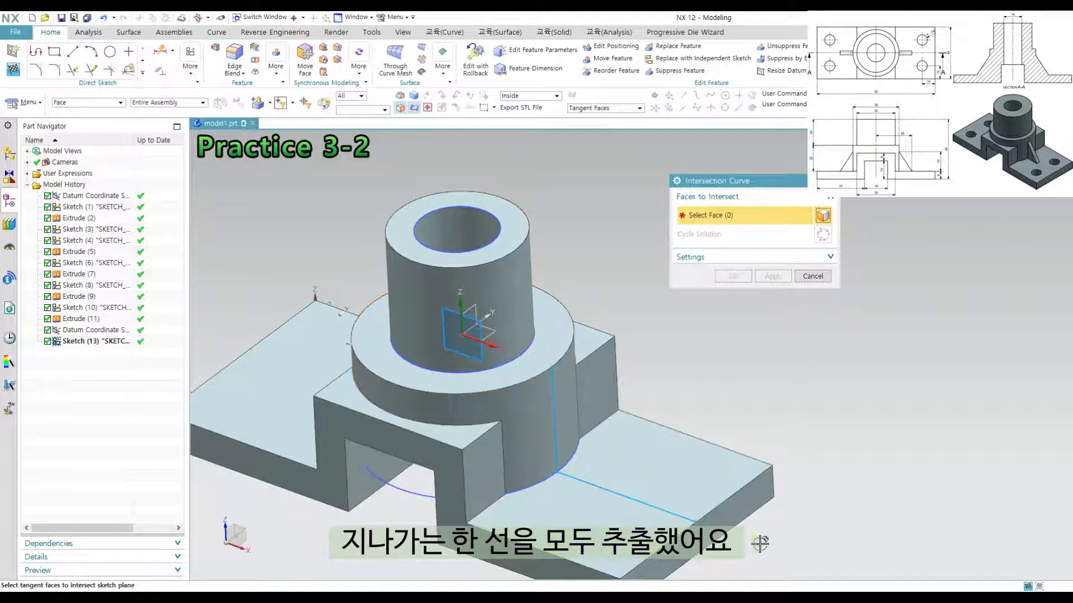
pyautogui.press('Escape')
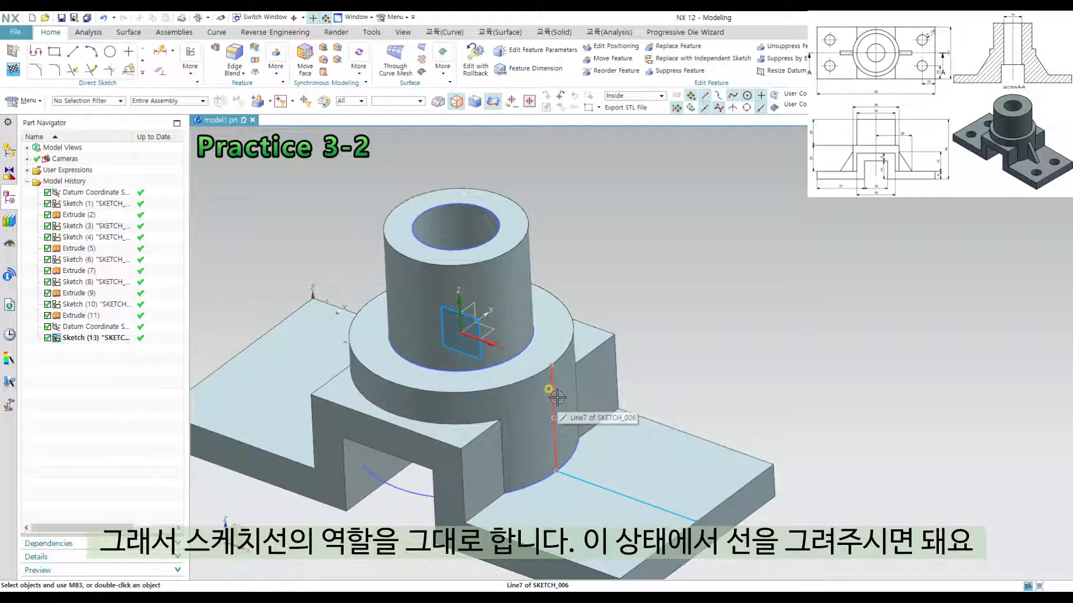
# Draw a slanted rib line from the cylinder's vertical intersection curve down to the horizontal intersection curve on the plate
pyautogui.press('F8')
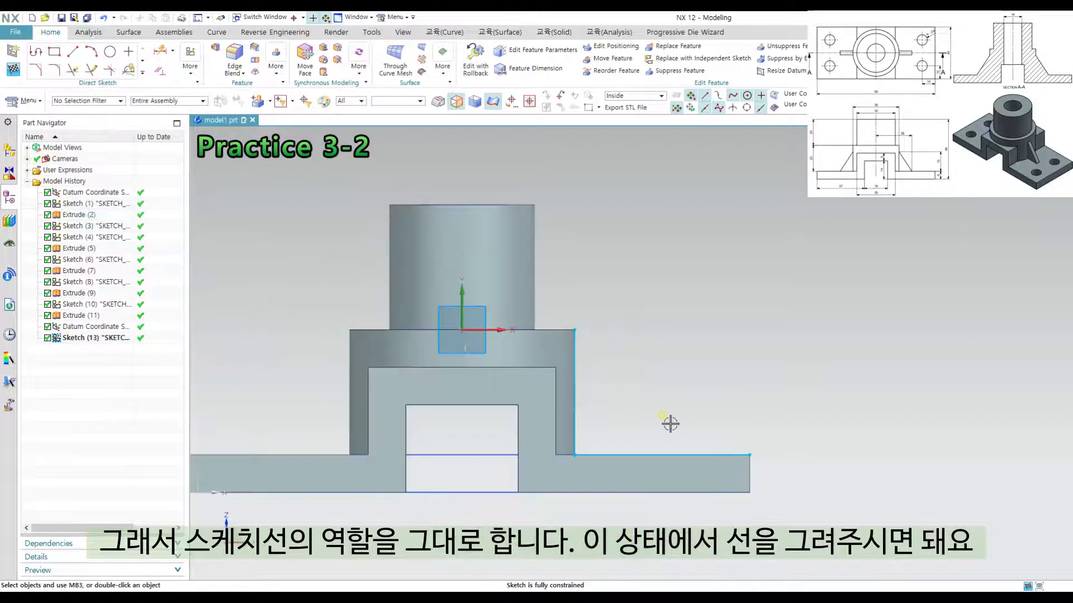
pyautogui.keyDown('shift'); pyautogui.moveTo(710, 427); pyautogui.dragTo(671, 427, button='middle'); pyautogui.keyUp('shift')
pyautogui.press('l')
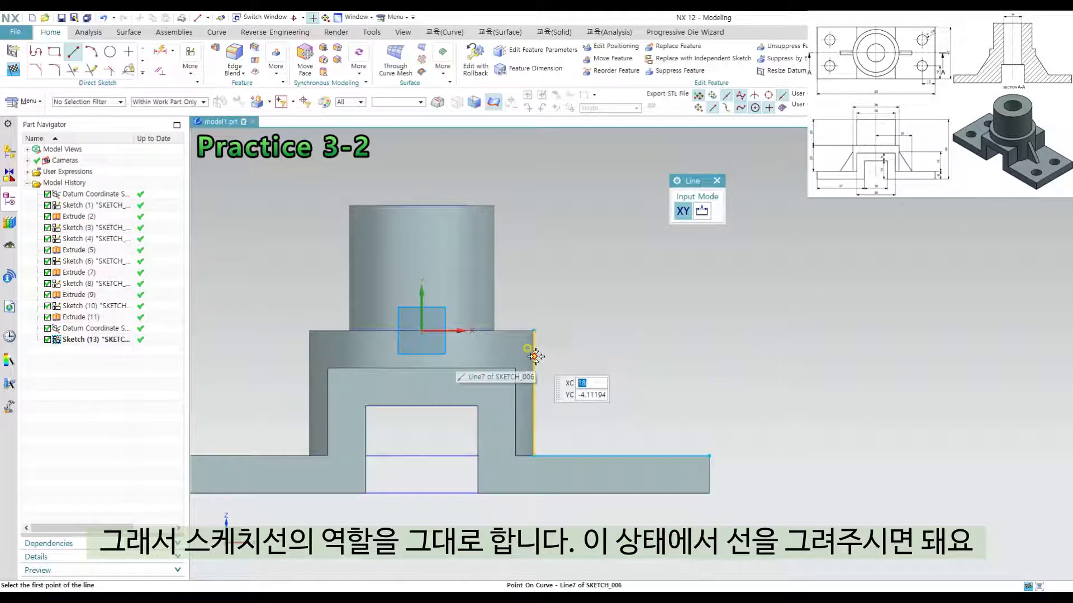
pyautogui.click(531, 354)
pyautogui.click(610, 454)
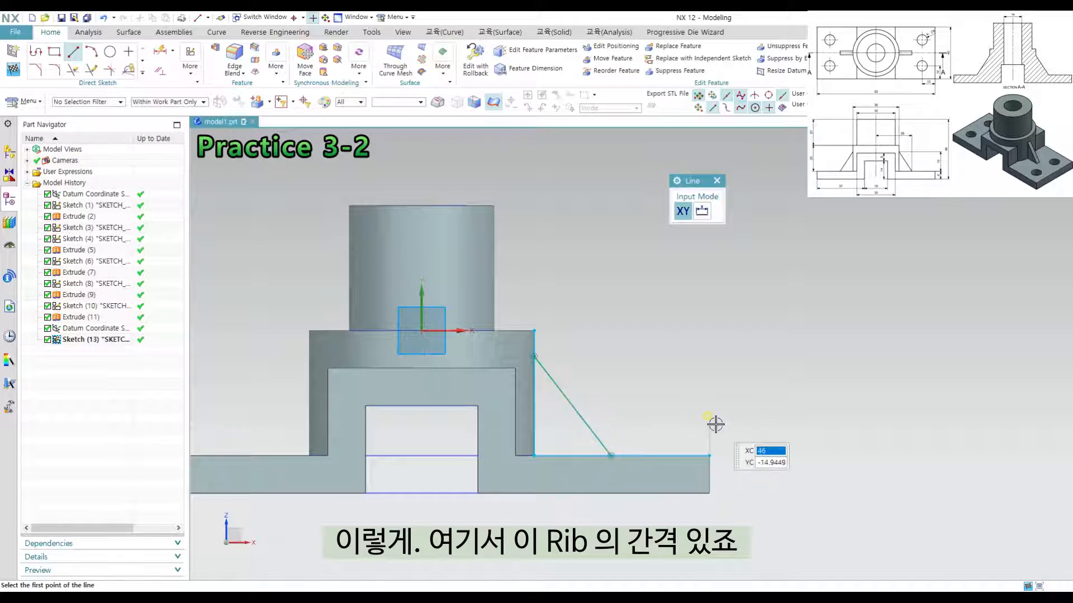
pyautogui.press('Escape')
pyautogui.keyDown('shift'); pyautogui.moveTo(742, 427); pyautogui.dragTo(691, 428, button='middle'); pyautogui.keyUp('shift')
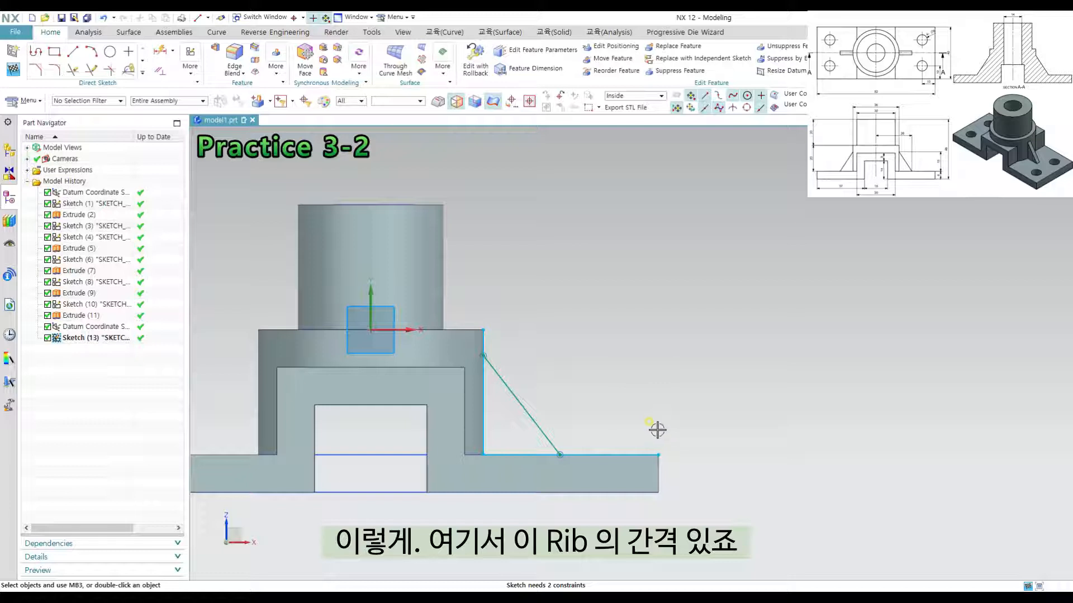
pyautogui.click(559, 455)
pyautogui.click(371, 289)
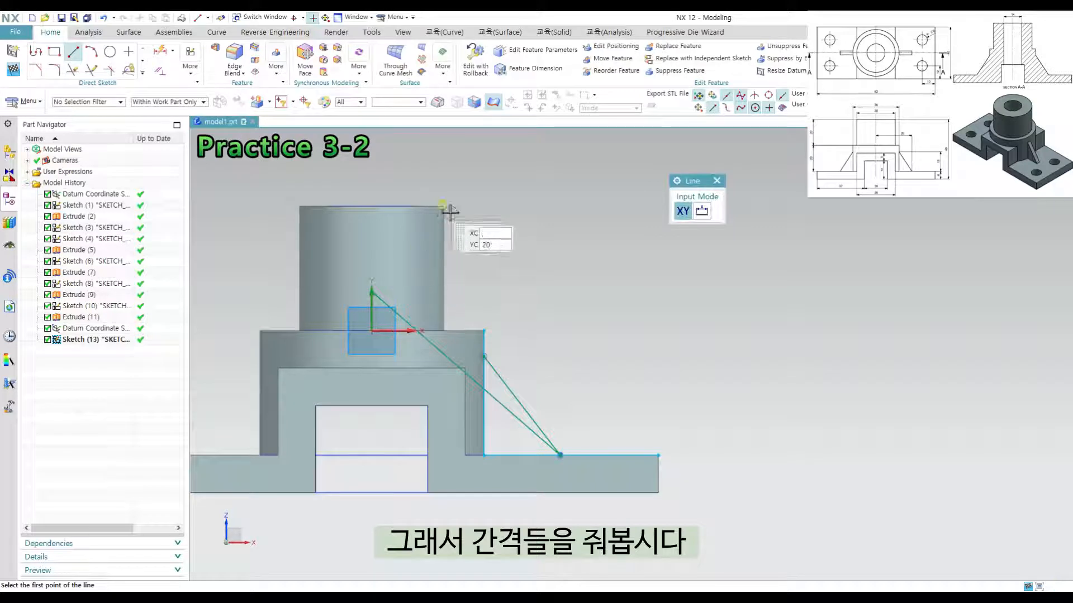
pyautogui.press('Escape')
pyautogui.click(437, 349)
pyautogui.press('Delete')
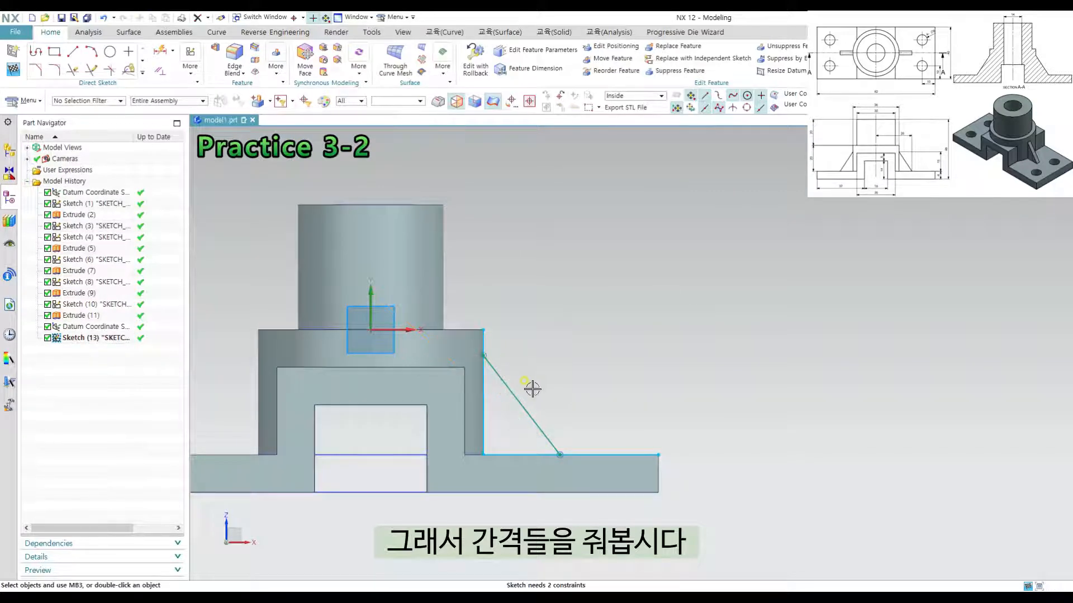
# Dimension the horizontal distance from the sketch's vertical axis to the rib line's lower end as 28 mm
pyautogui.press('d')
pyautogui.click(371, 291)
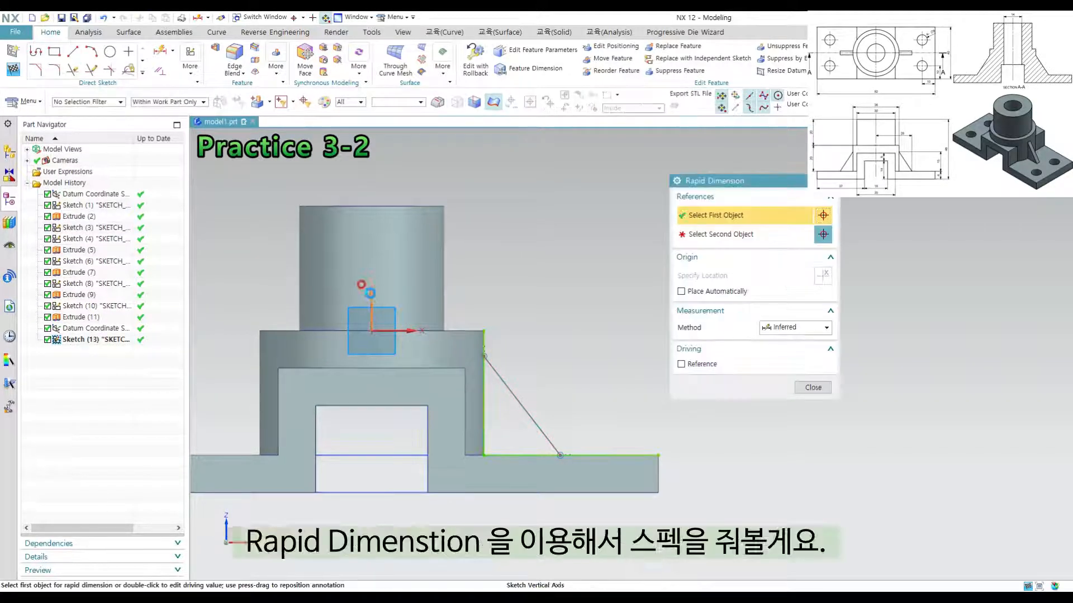
pyautogui.click(560, 454)
pyautogui.click(557, 233)
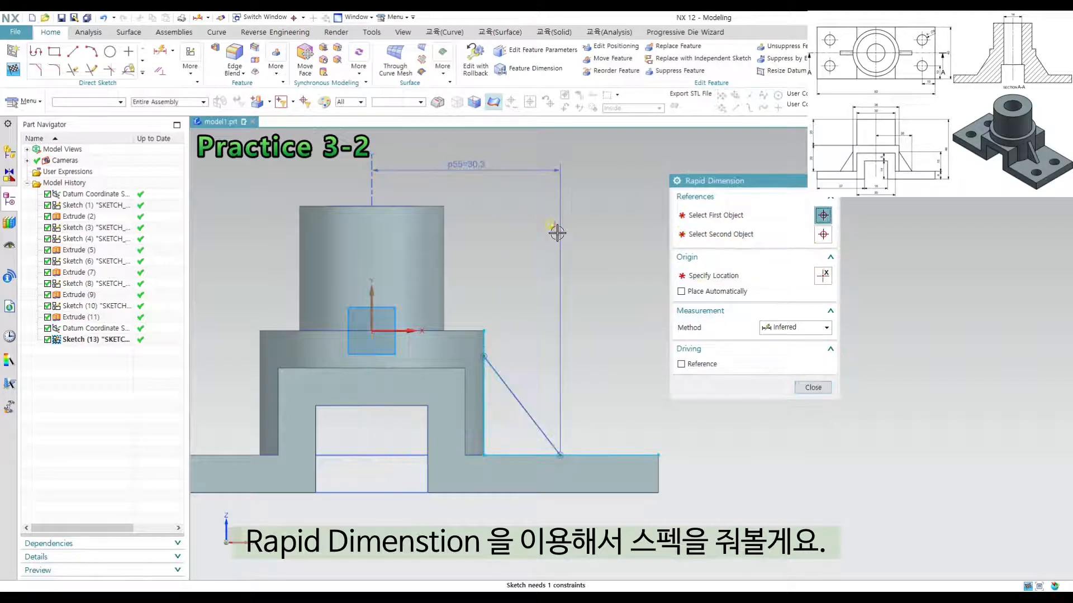
pyautogui.write('2')
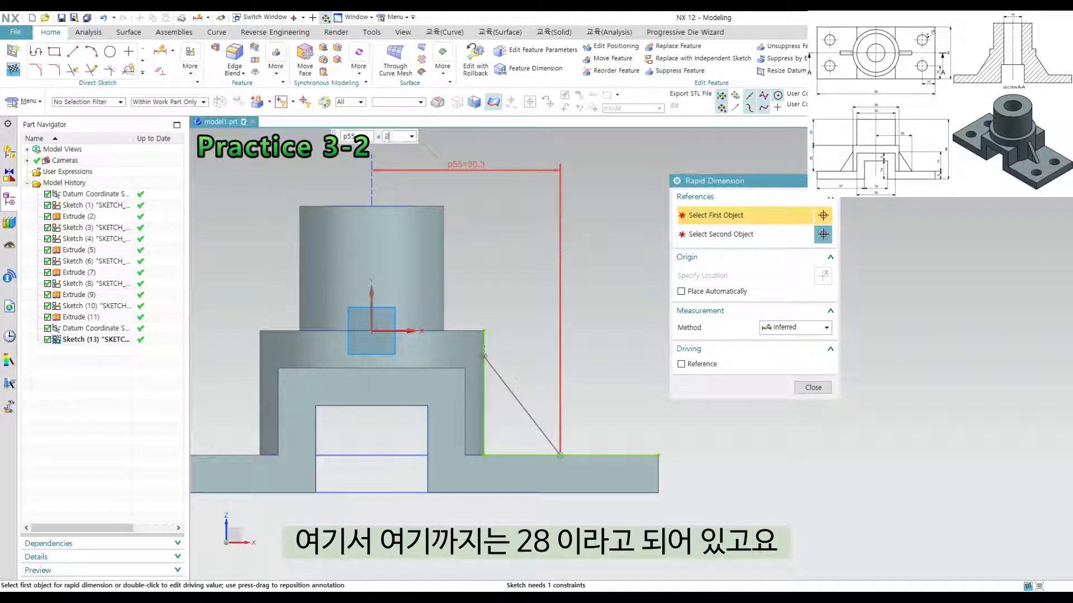
pyautogui.write('8')
pyautogui.press('Return')
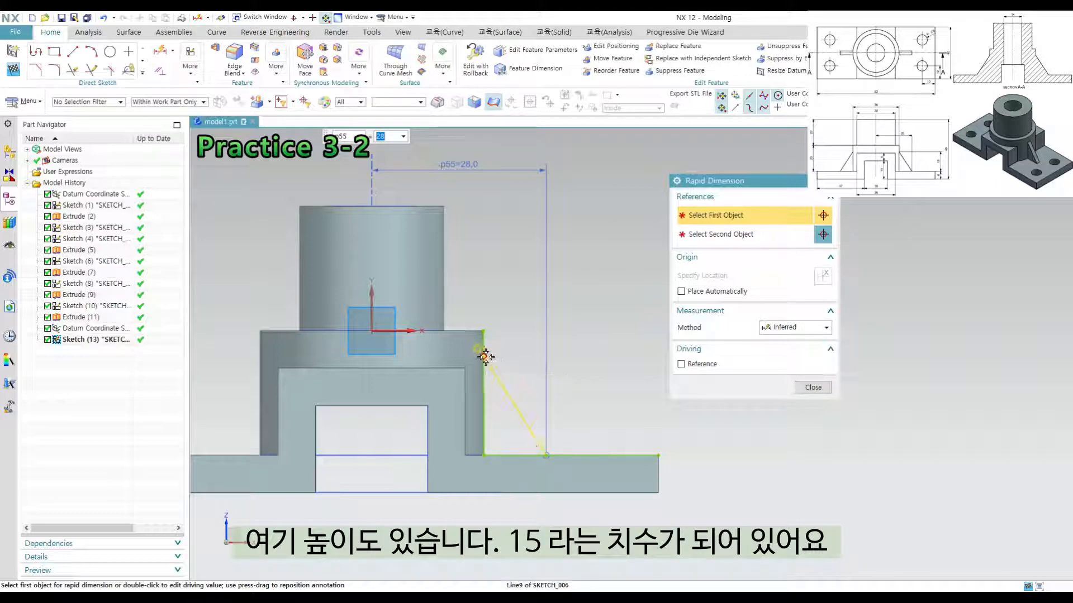
# Dimension the rib line's upper end 15 mm above the base plate's top surface and finish the sketch
pyautogui.click(490, 359)
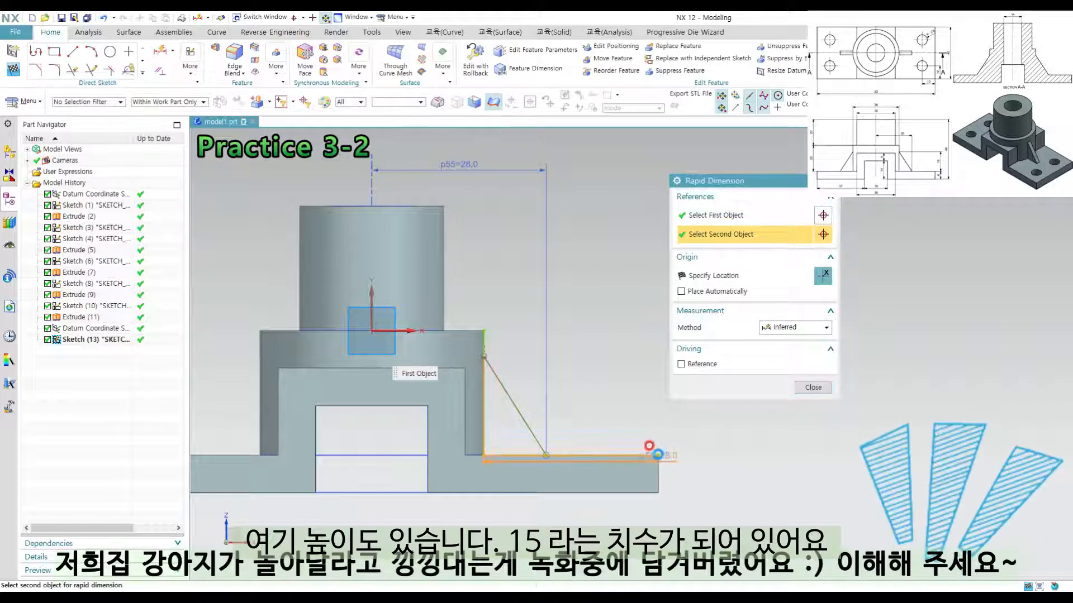
pyautogui.click(657, 453)
pyautogui.click(784, 438)
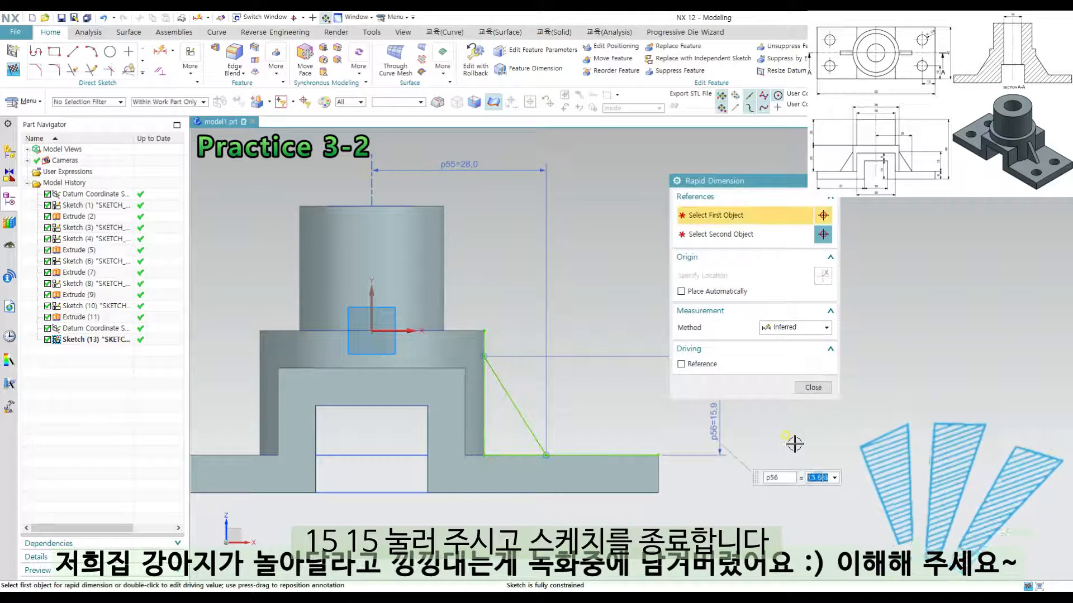
pyautogui.press('Escape')
pyautogui.keyDown('shift'); pyautogui.moveTo(652, 387); pyautogui.dragTo(676, 395, button='middle'); pyautogui.keyUp('shift')
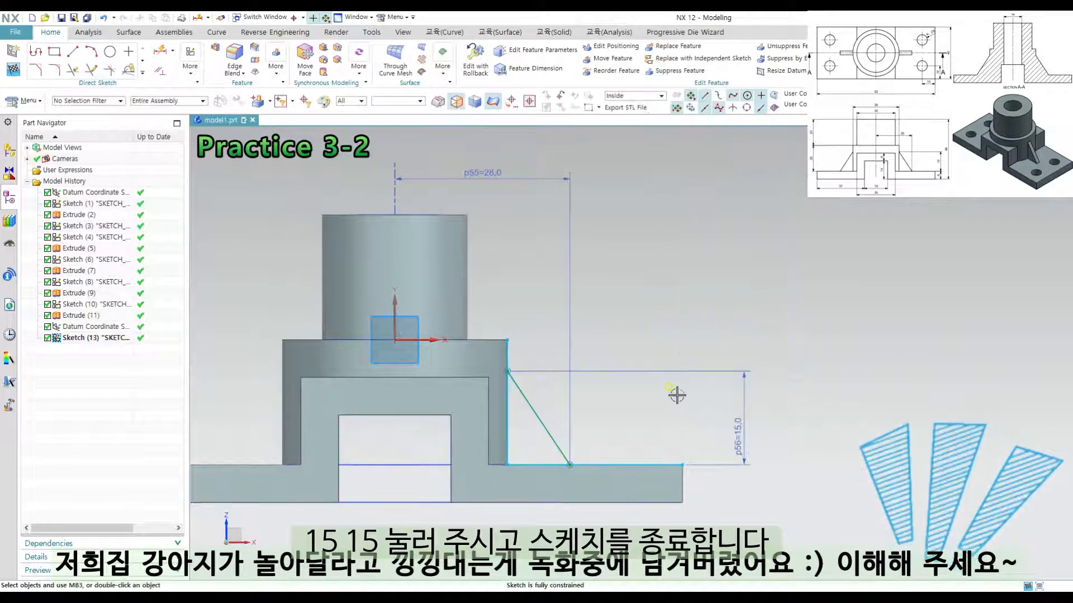
pyautogui.moveTo(677, 314)
pyautogui.mouseDown(button='middle')
pyautogui.moveTo(665, 330)
pyautogui.moveTo(680, 352)
pyautogui.moveTo(639, 356)
pyautogui.mouseUp(button='middle')
pyautogui.hotkey('ctrl', 'q')
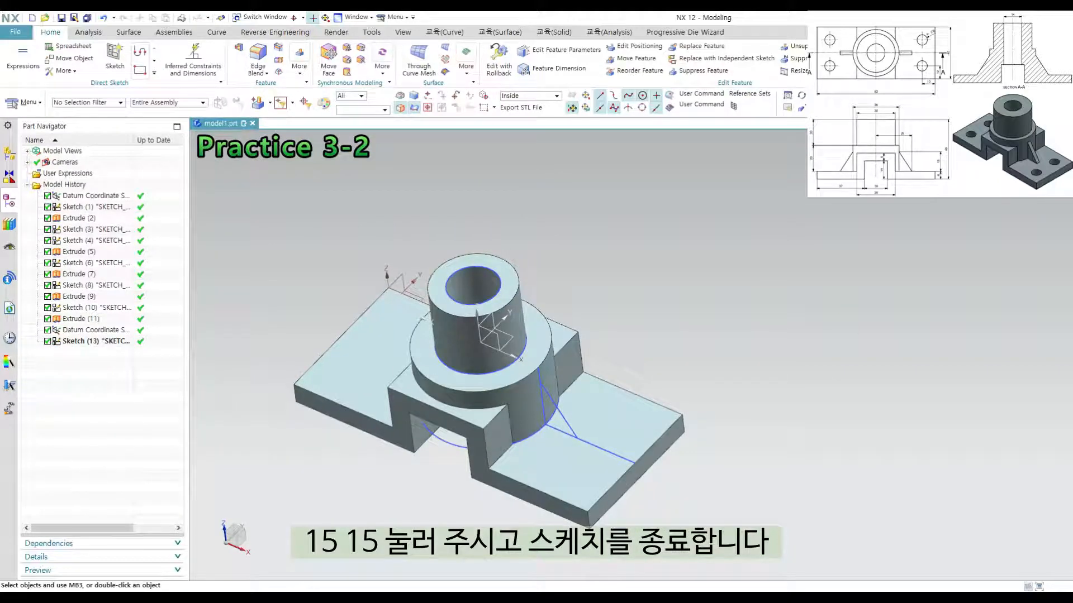
# Reopen the slanted rib sketch to check whether it is fully constrained, and finish it again
pyautogui.moveTo(673, 360)
pyautogui.mouseDown(button='middle')
pyautogui.moveTo(678, 319)
pyautogui.moveTo(634, 383)
pyautogui.mouseUp(button='middle')
pyautogui.doubleClick(566, 381)
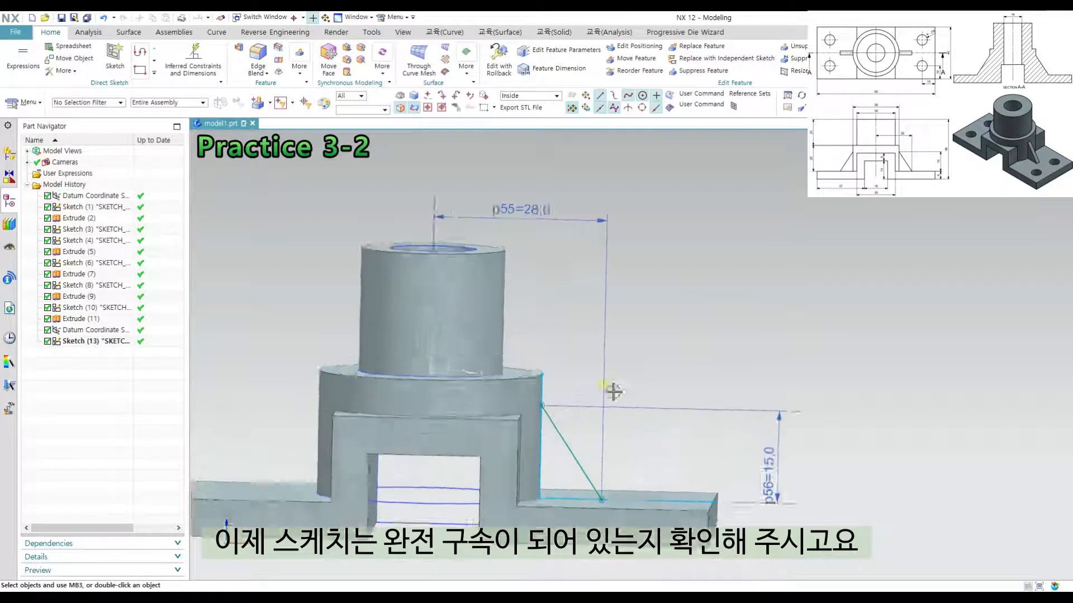
pyautogui.press('d')
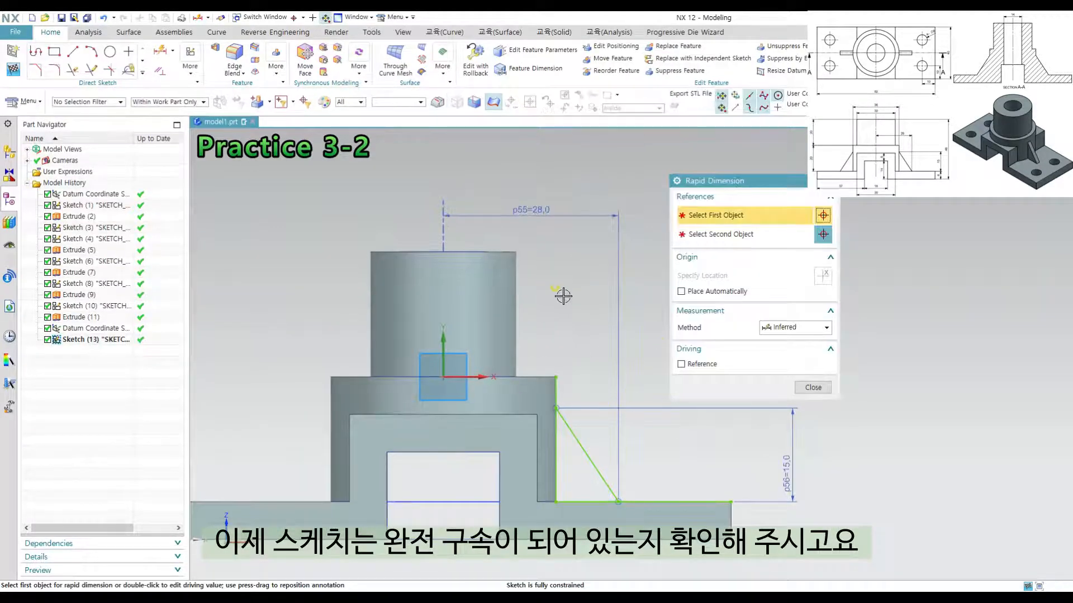
pyautogui.hotkey('ctrl', 'q')
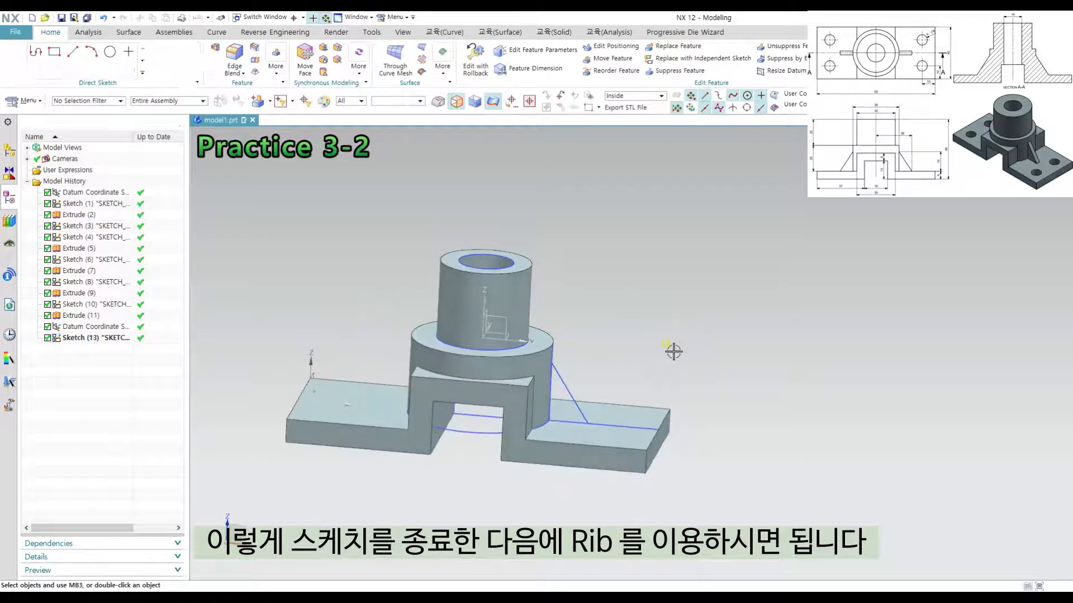
pyautogui.moveTo(674, 351)
pyautogui.mouseDown(button='middle')
pyautogui.moveTo(692, 364)
pyautogui.moveTo(678, 333)
pyautogui.mouseUp(button='middle')
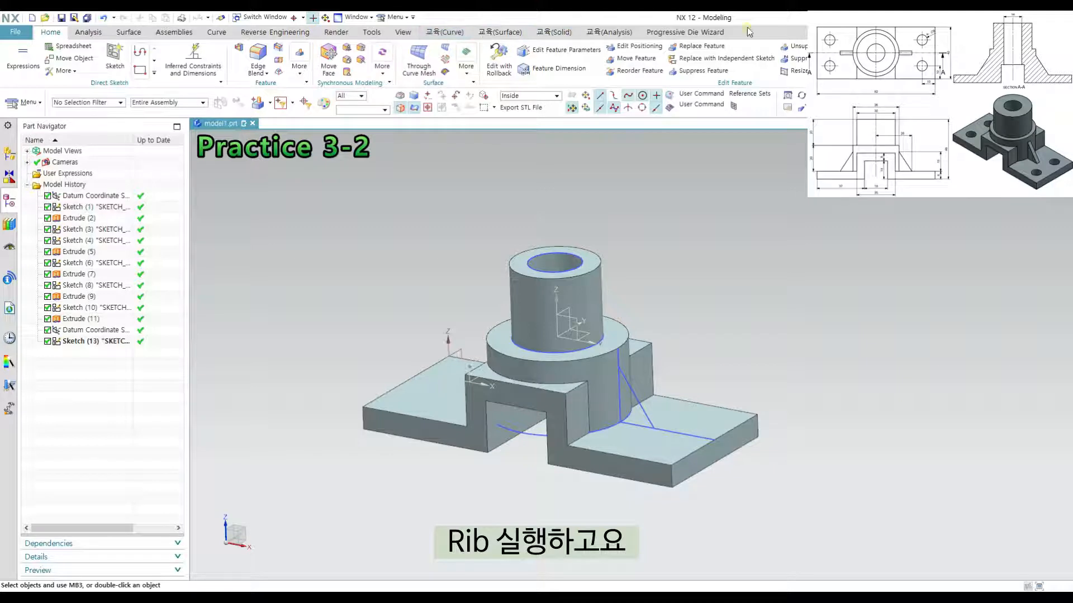
# Create a 3 mm thick symmetric rib parallel to the section plane from the slanted sketch line, using the Single Curve selection rule
pyautogui.click(554, 31)
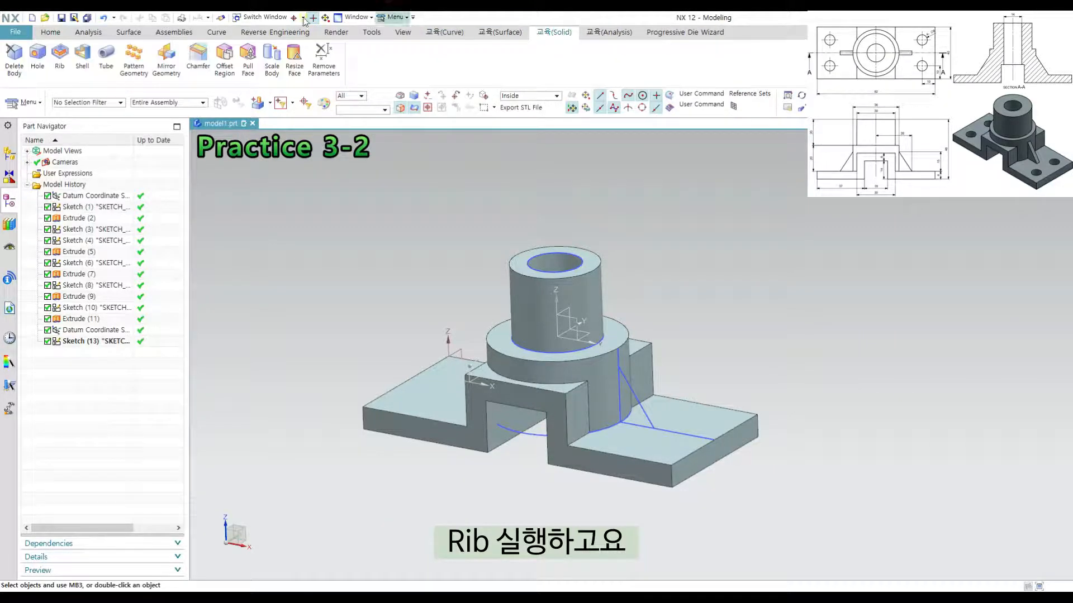
pyautogui.click(60, 63)
pyautogui.keyDown('shift'); pyautogui.moveTo(577, 309); pyautogui.dragTo(513, 308, button='middle'); pyautogui.keyUp('shift')
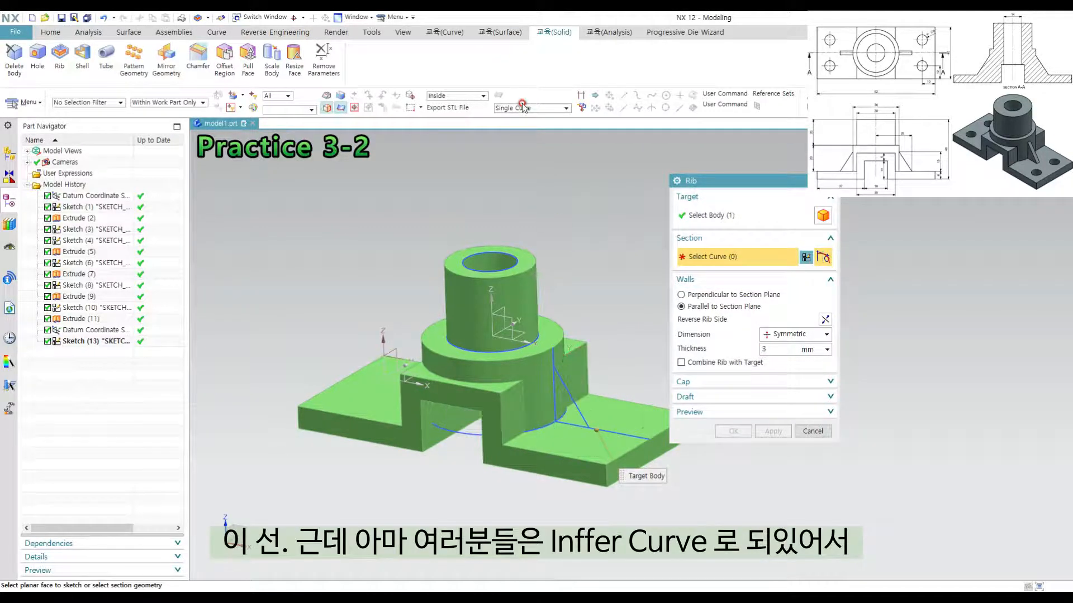
pyautogui.click(524, 108)
pyautogui.click(510, 177)
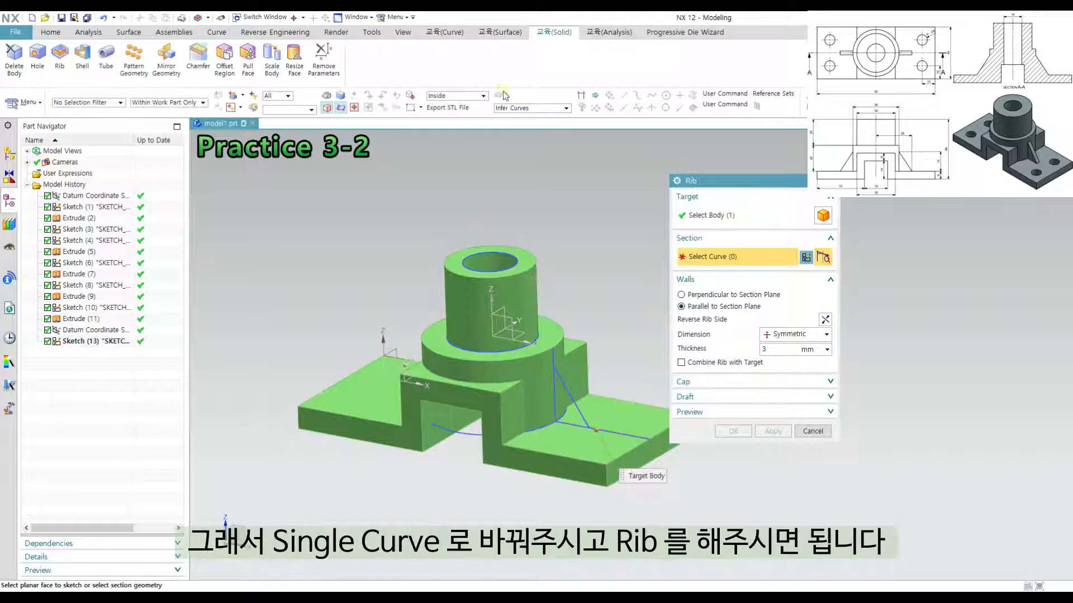
pyautogui.click(528, 108)
pyautogui.click(512, 119)
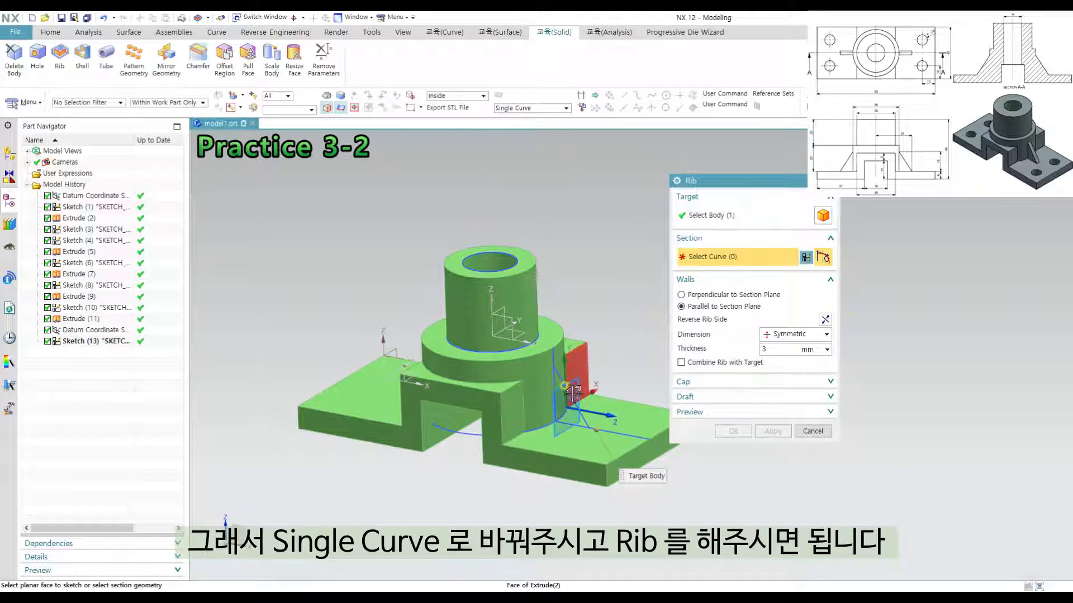
pyautogui.click(573, 395)
pyautogui.moveTo(619, 331); pyautogui.dragTo(599, 306, button='middle')
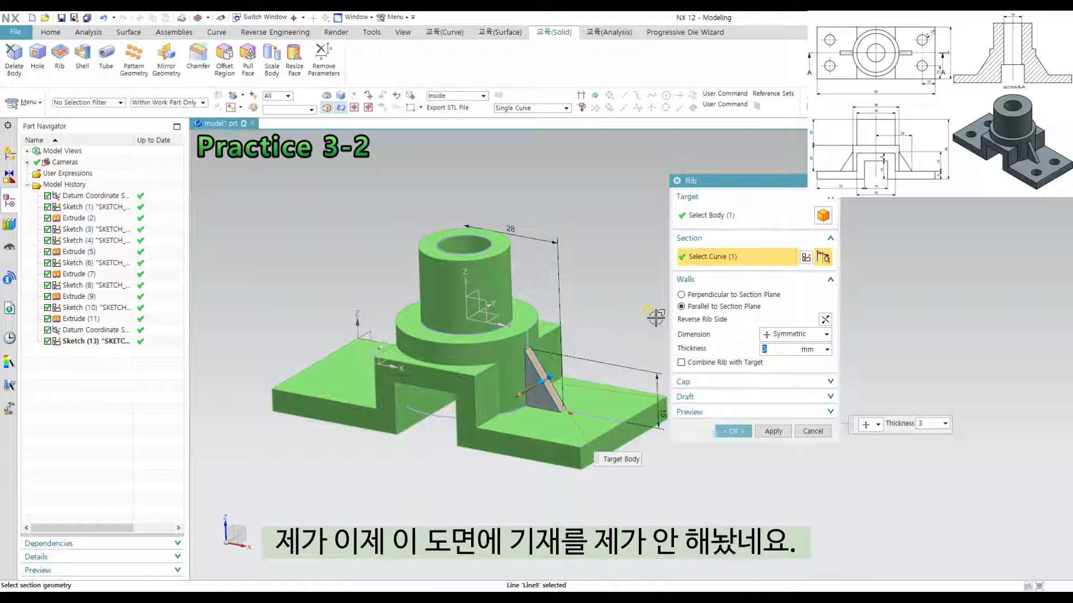
pyautogui.moveTo(595, 279); pyautogui.dragTo(605, 318, button='middle')
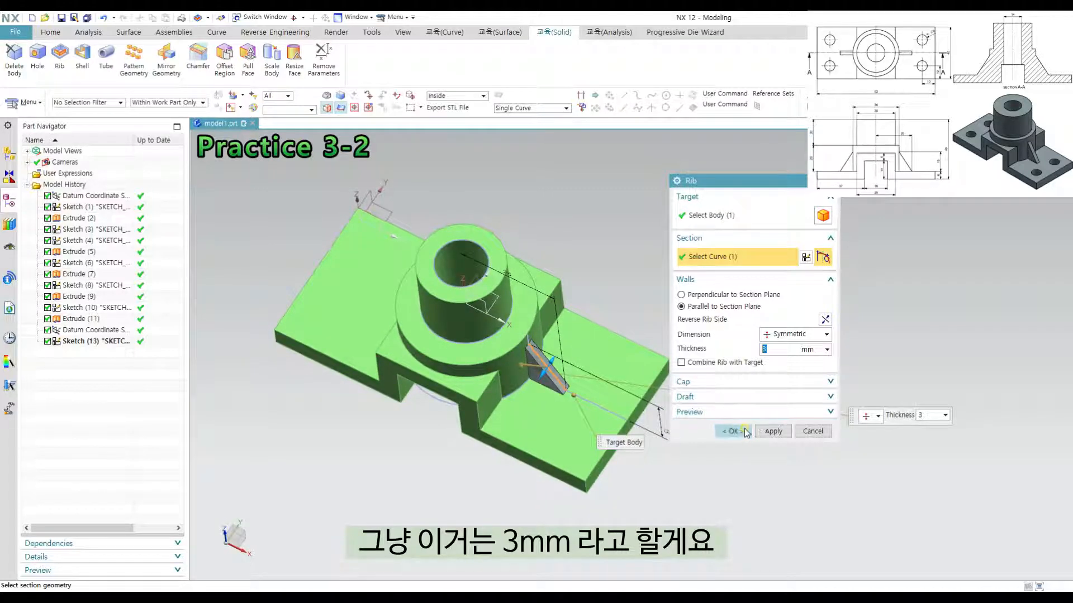
pyautogui.click(732, 431)
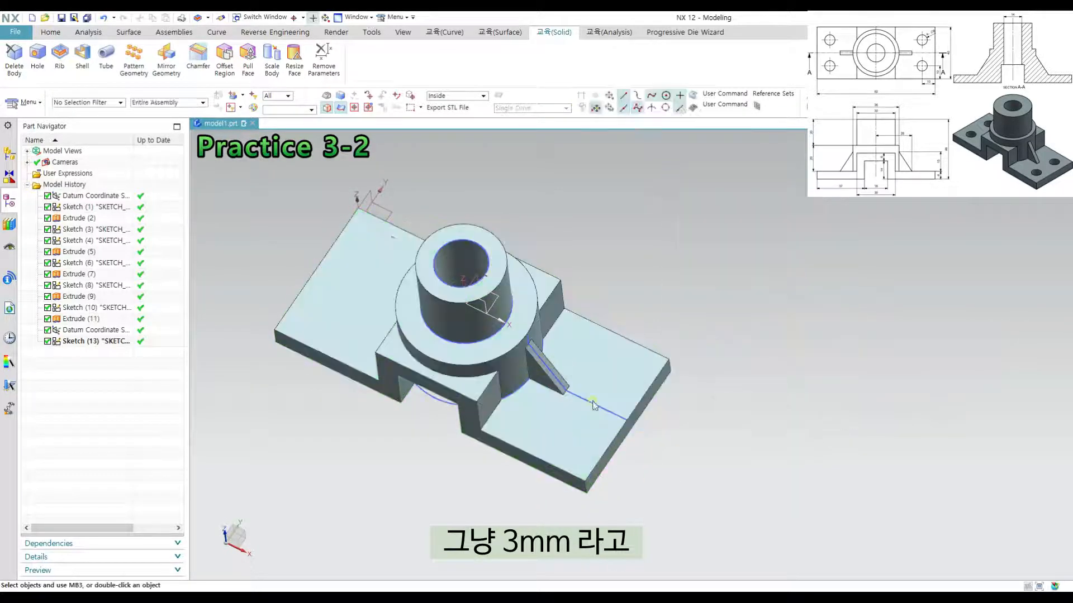
# Mirror the rib with Mirror Geometry about the YZ plane of the datum coordinate system at the cylinder's centre
pyautogui.moveTo(629, 367); pyautogui.dragTo(684, 359, button='middle')
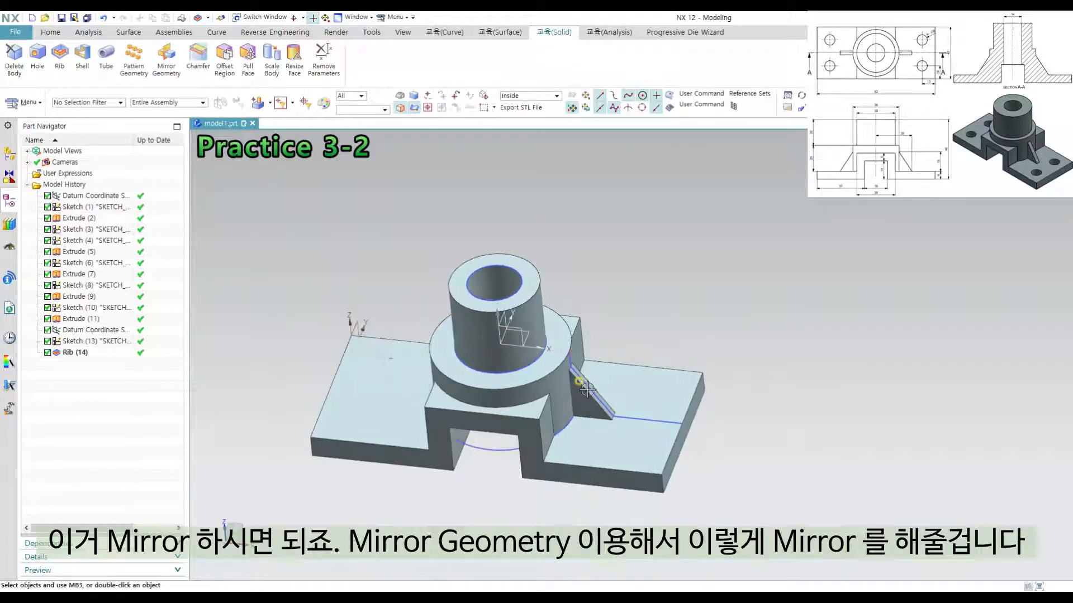
pyautogui.click(166, 58)
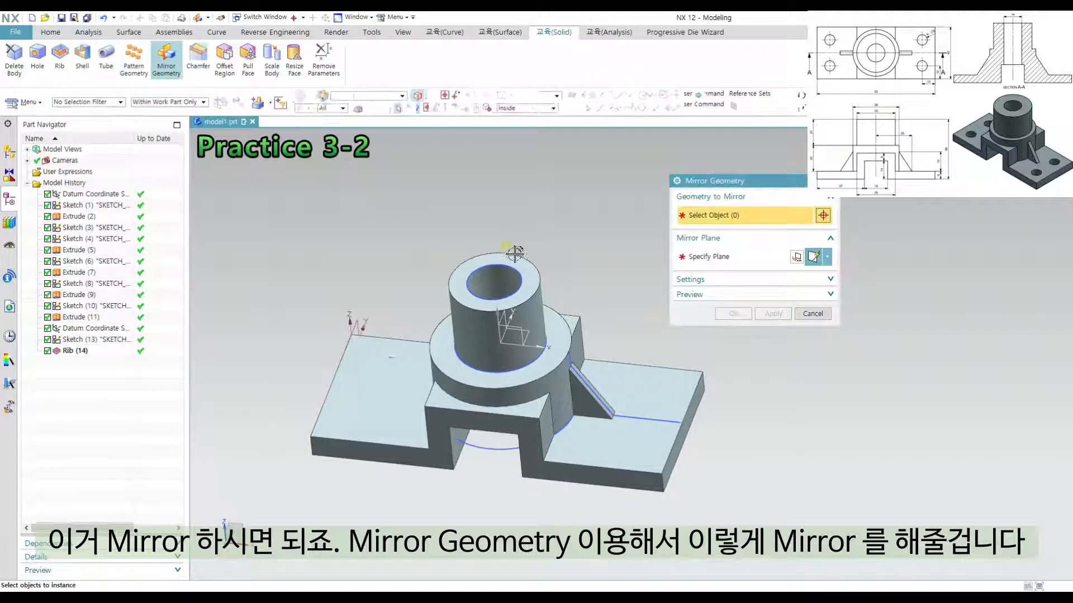
pyautogui.click(596, 412)
pyautogui.click(731, 258)
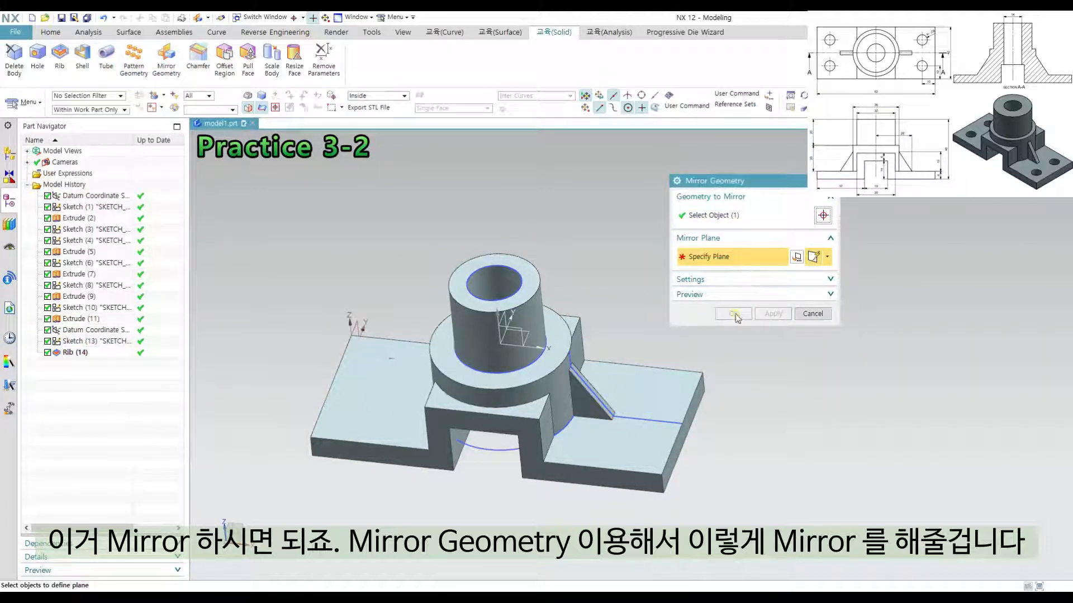
pyautogui.moveTo(589, 281)
pyautogui.mouseDown(button='middle')
pyautogui.moveTo(563, 268)
pyautogui.moveTo(570, 275)
pyautogui.mouseUp(button='middle')
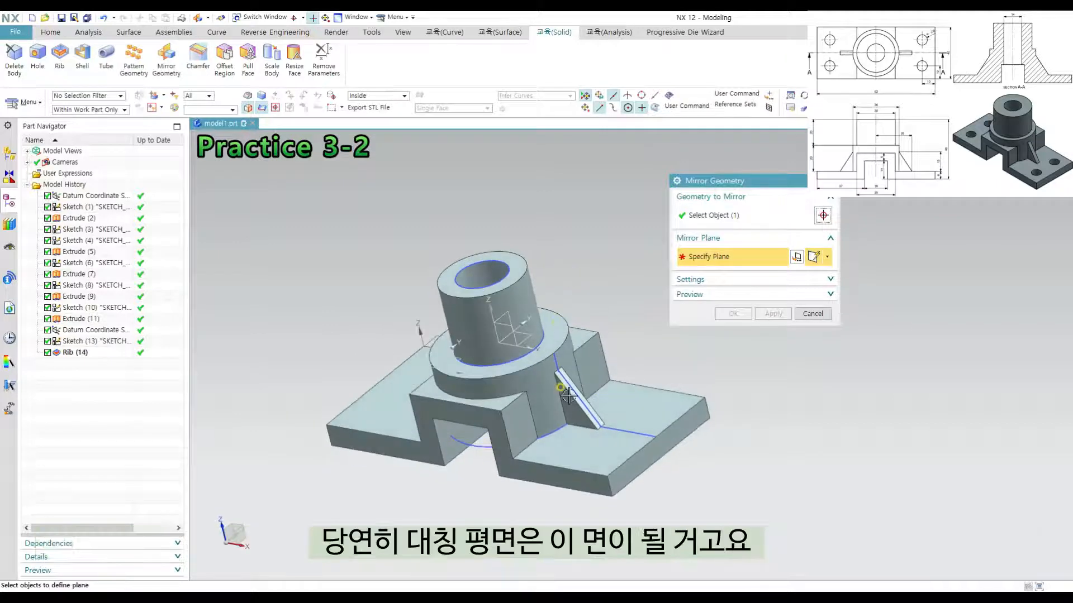
pyautogui.click(501, 314)
pyautogui.moveTo(586, 328); pyautogui.dragTo(605, 302, button='middle')
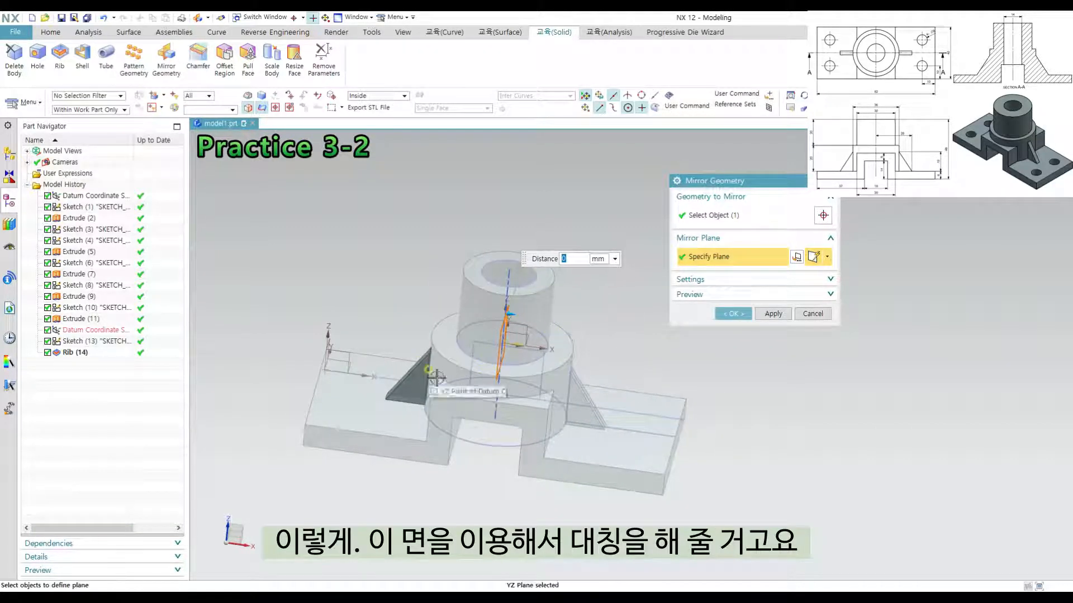
pyautogui.click(732, 314)
# Unite the main bracket body with both ribs as tool bodies
pyautogui.moveTo(648, 273); pyautogui.dragTo(707, 307, button='middle')
pyautogui.press('u')
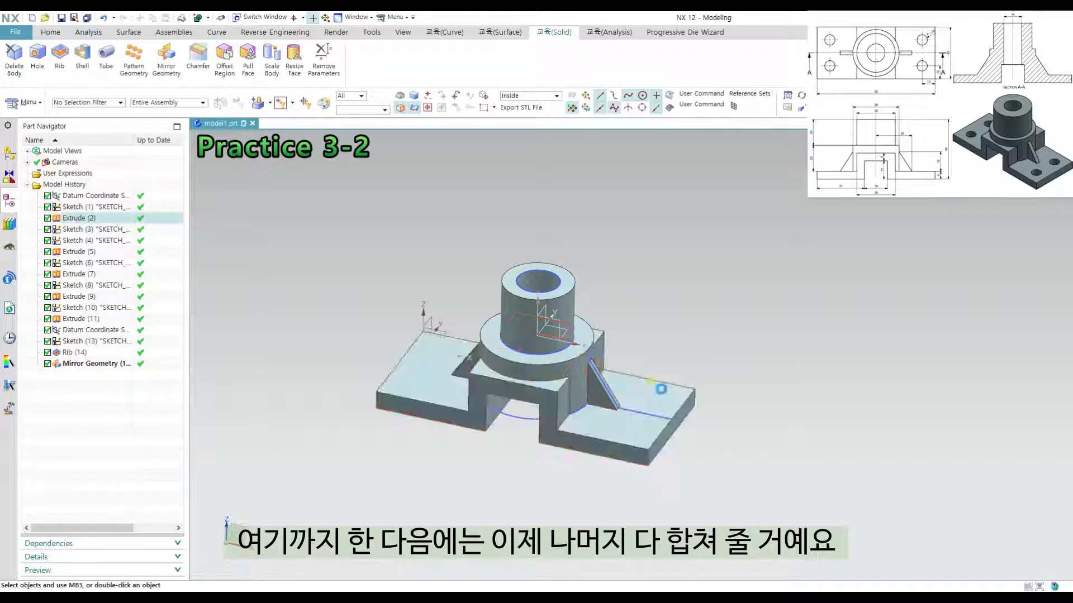
pyautogui.click(658, 400)
pyautogui.moveTo(309, 202); pyautogui.dragTo(807, 545)
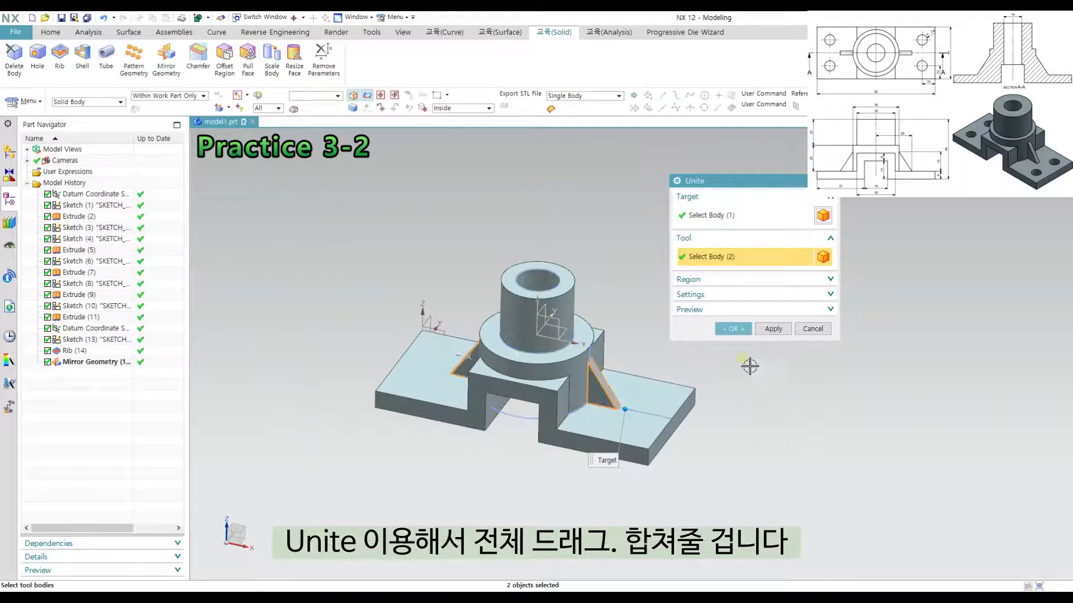
pyautogui.click(741, 331)
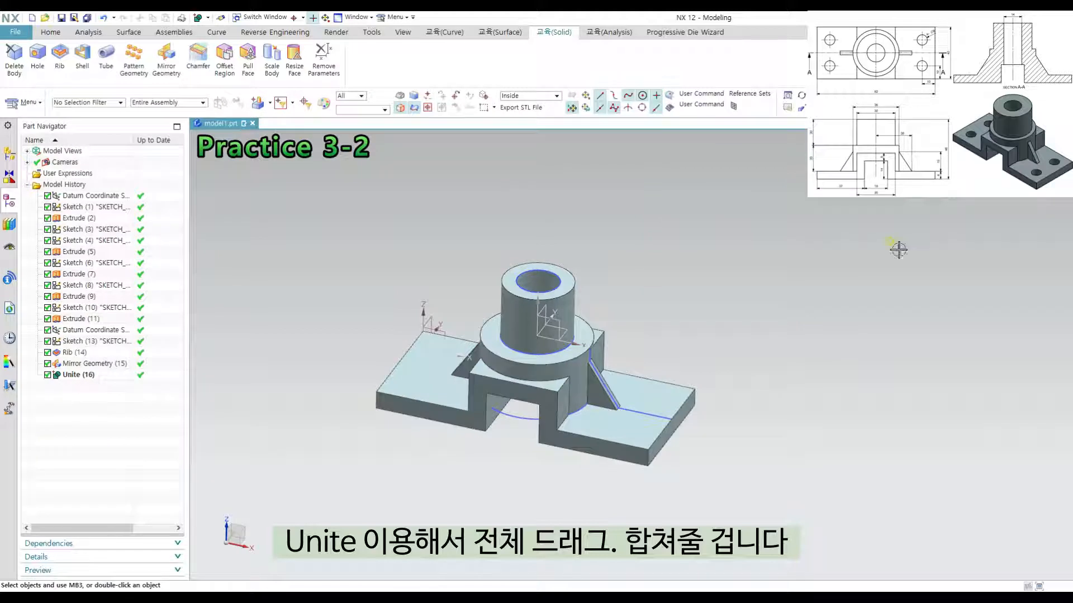
# Create a new sketch for the mounting holes on the horizontal plane of the datum coordinate system at the base plate's corner
pyautogui.moveTo(679, 301); pyautogui.dragTo(701, 325, button='middle')
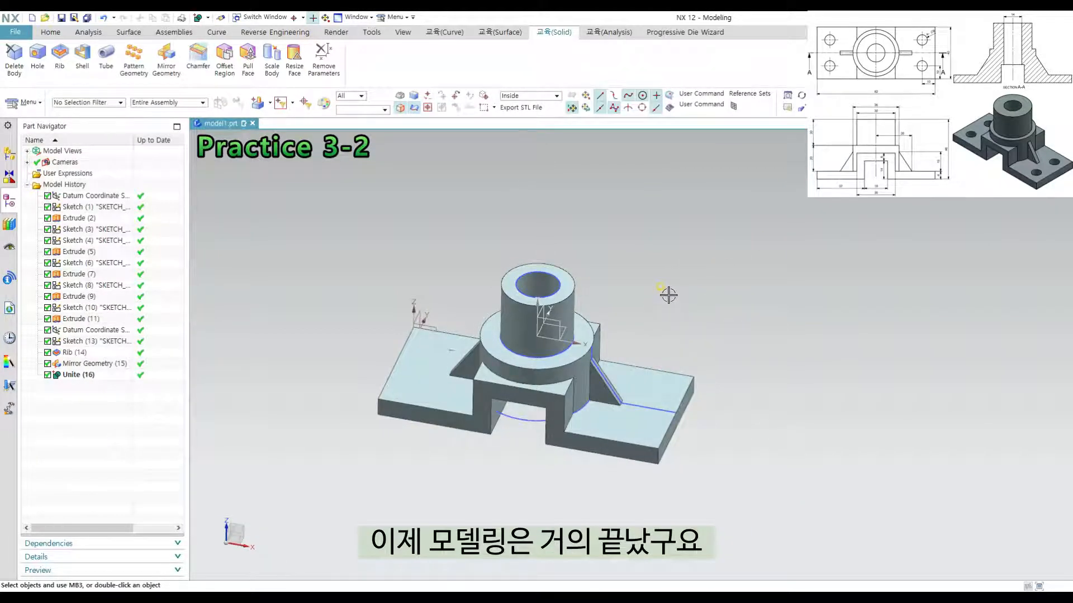
pyautogui.moveTo(669, 295); pyautogui.dragTo(659, 335, button='middle')
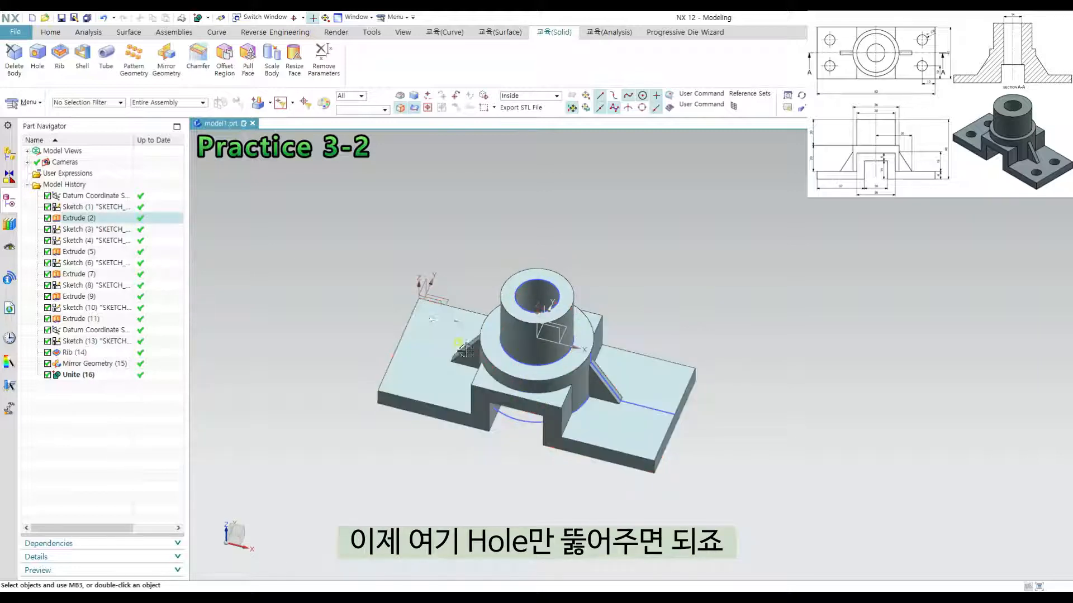
pyautogui.moveTo(399, 385); pyautogui.dragTo(472, 298, button='middle')
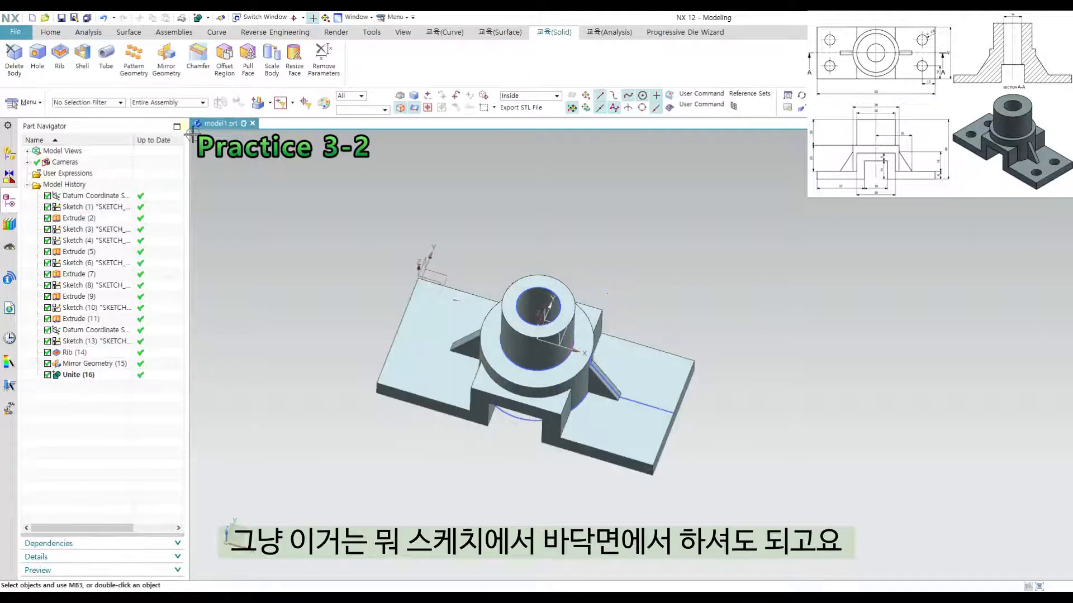
pyautogui.click(50, 33)
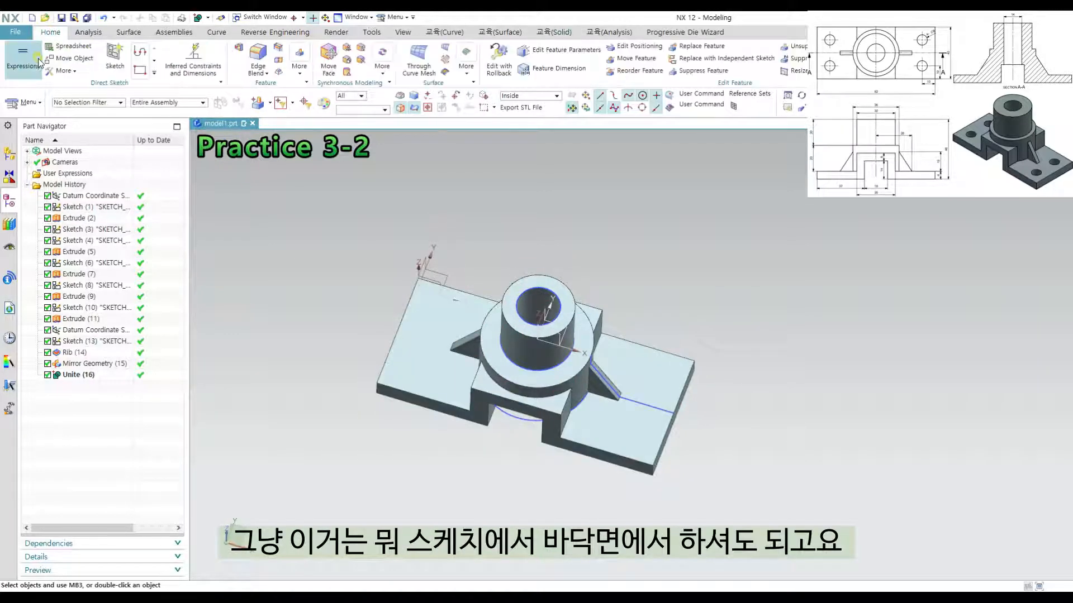
pyautogui.click(114, 56)
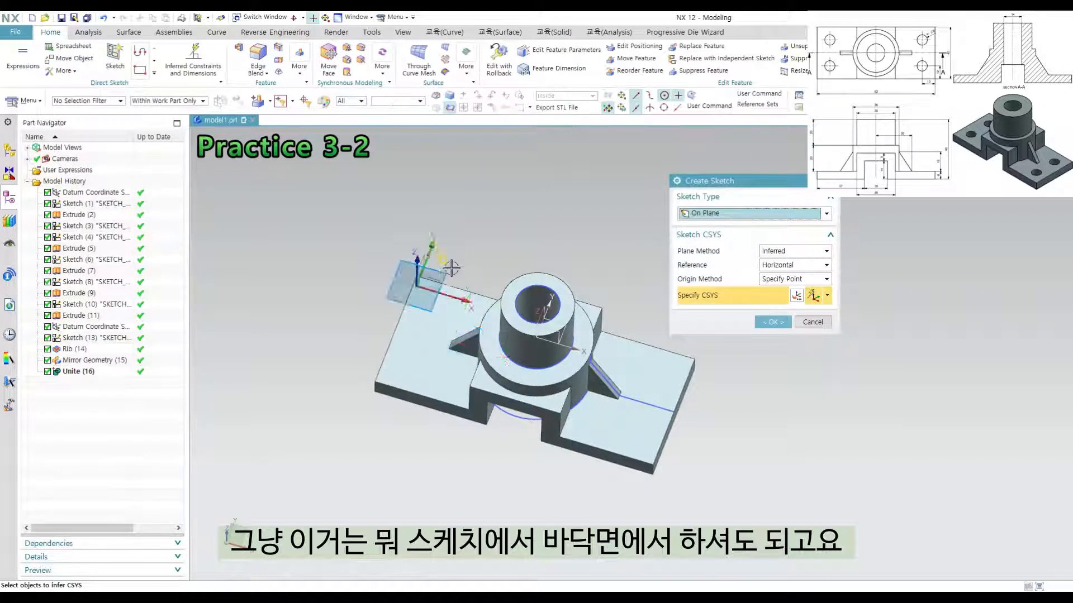
pyautogui.moveTo(472, 247); pyautogui.dragTo(410, 363, button='middle')
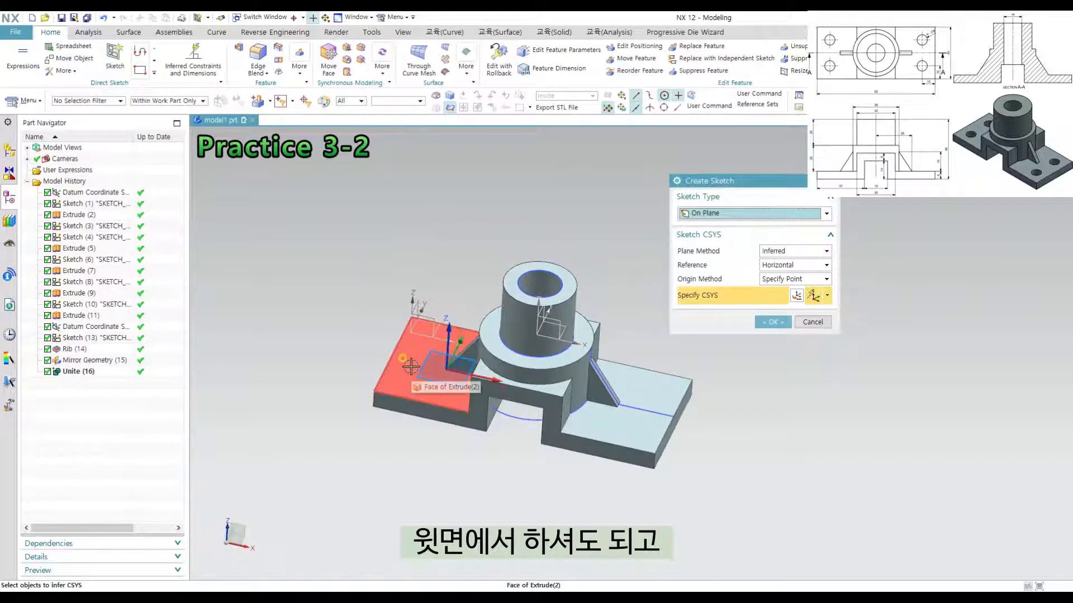
pyautogui.moveTo(474, 247); pyautogui.dragTo(447, 199, button='middle')
pyautogui.click(772, 322)
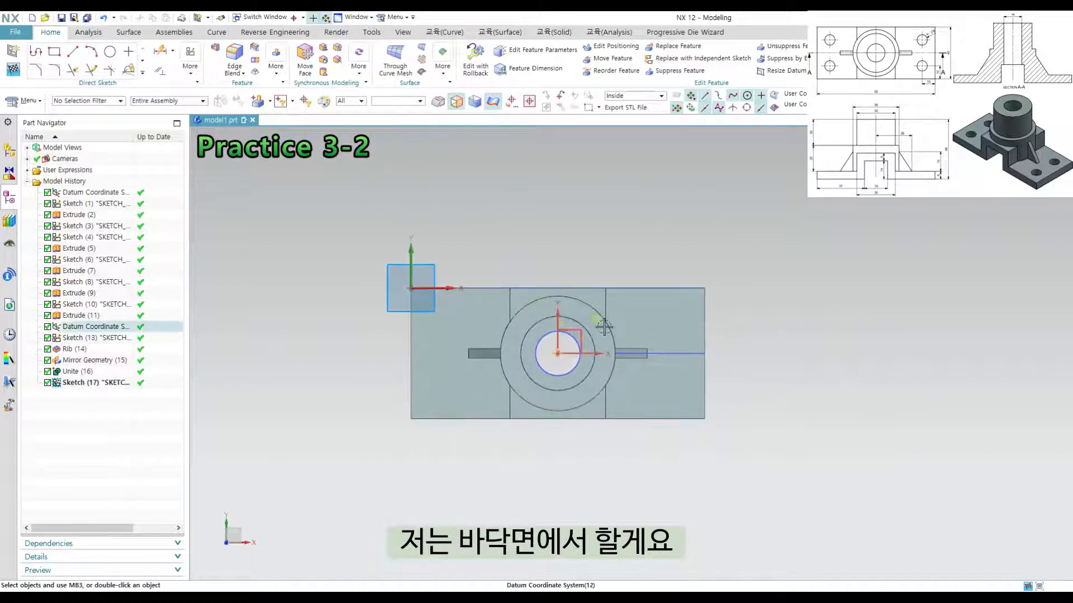
# Draw a circle about 8.3 mm in diameter near the plate corner at the sketch origin
pyautogui.press('o')
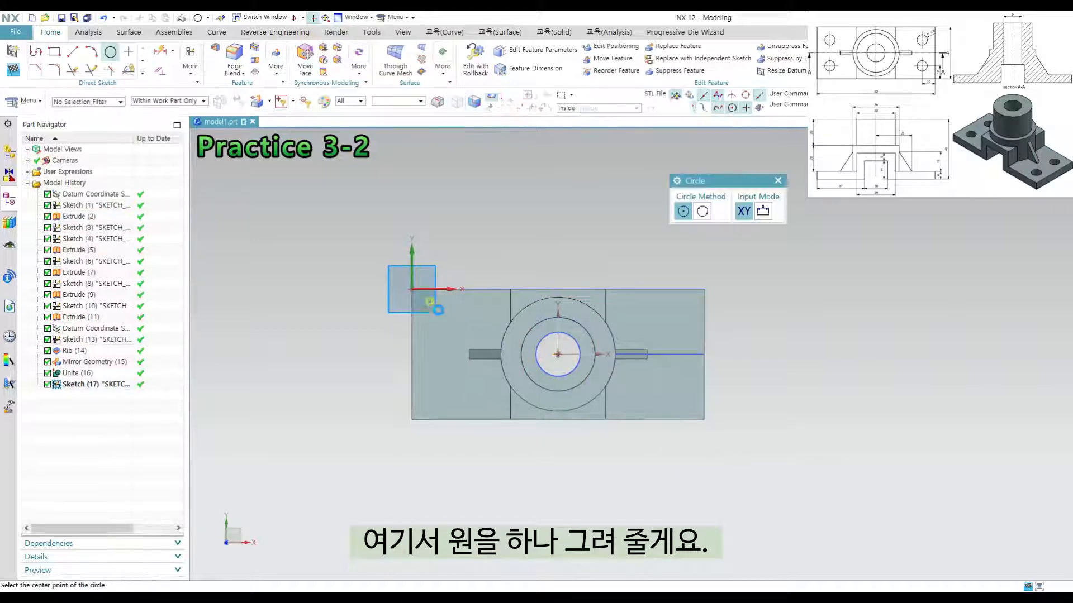
pyautogui.scroll(2, 435, 310)
pyautogui.click(437, 322)
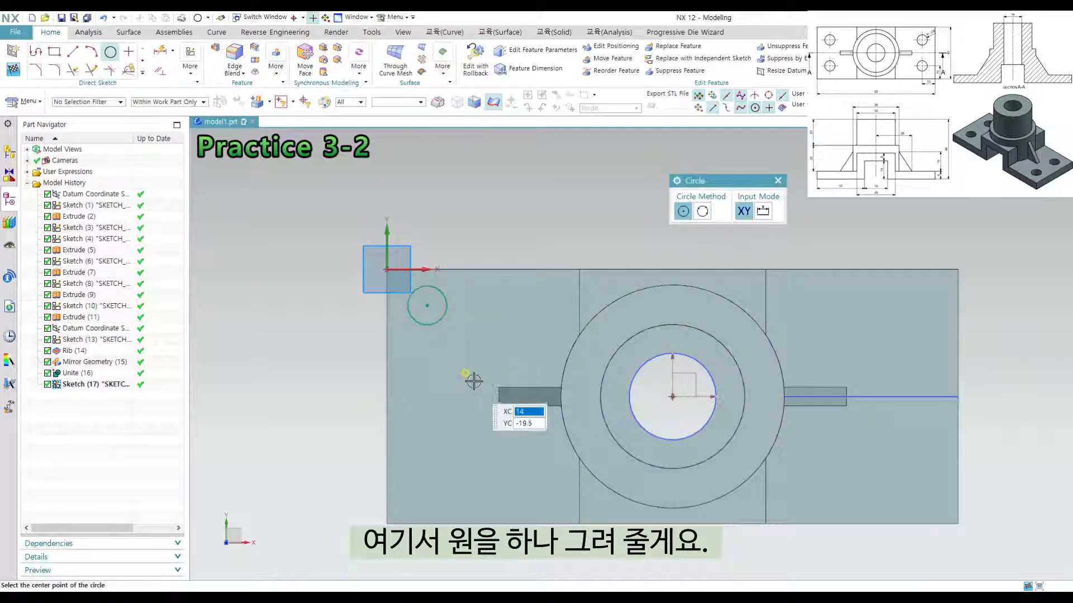
pyautogui.press('Escape')
# Dimension the horizontal distance from the plate's short edge to the circle's centre as 10 mm
pyautogui.scroll(2, 442, 323)
pyautogui.press('d')
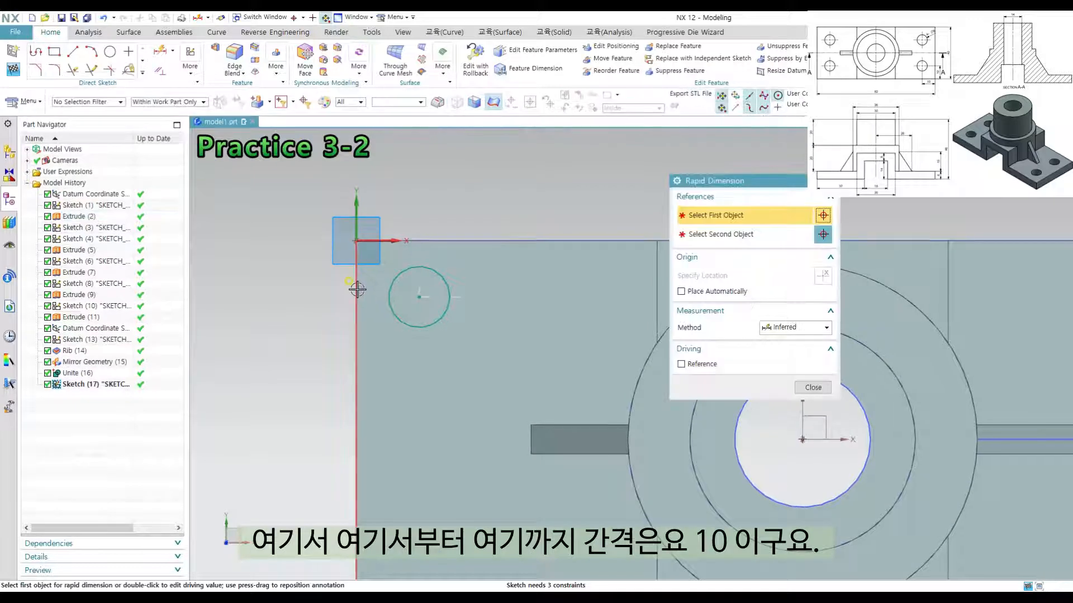
pyautogui.click(356, 407)
pyautogui.click(419, 297)
pyautogui.click(398, 177)
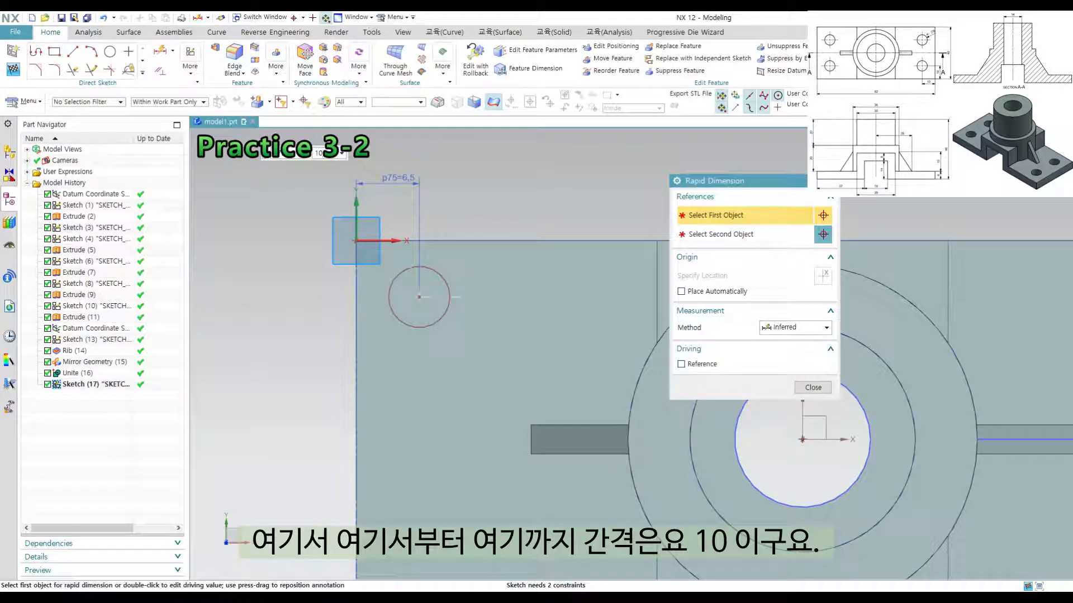
pyautogui.press('Return')
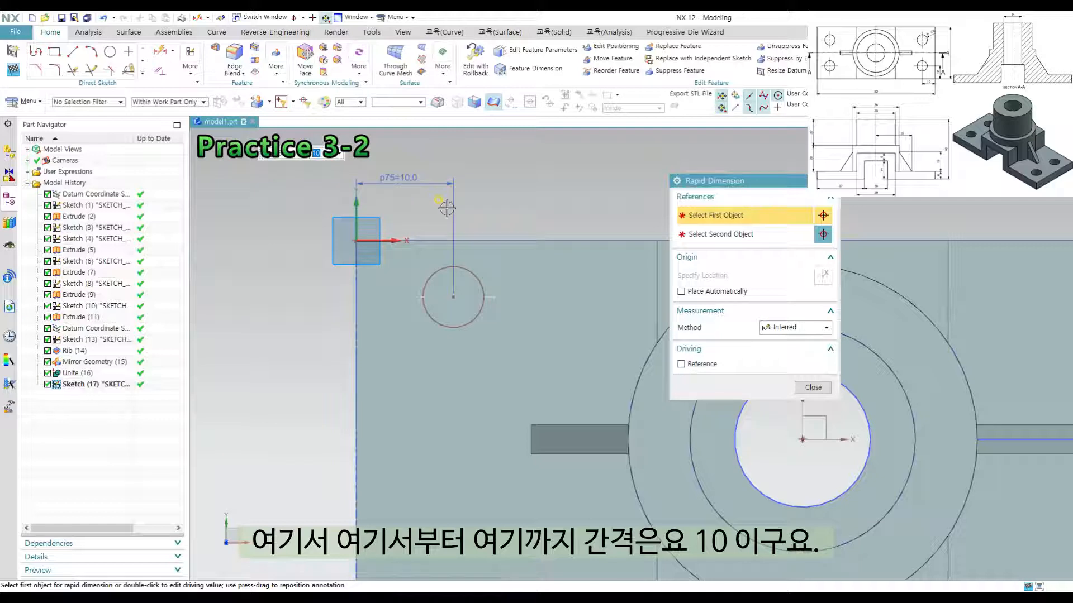
# Dimension the vertical distance from the sketch's horizontal axis to the circle's centre as 10 mm
pyautogui.click(447, 298)
pyautogui.click(343, 241)
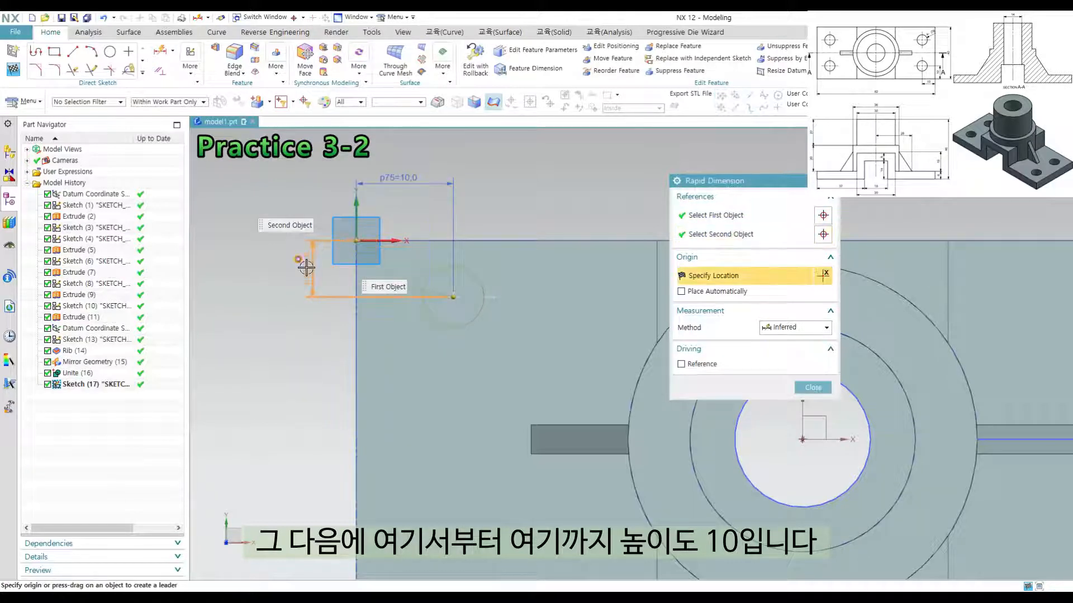
pyautogui.click(306, 268)
pyautogui.write('10')
pyautogui.press('Return')
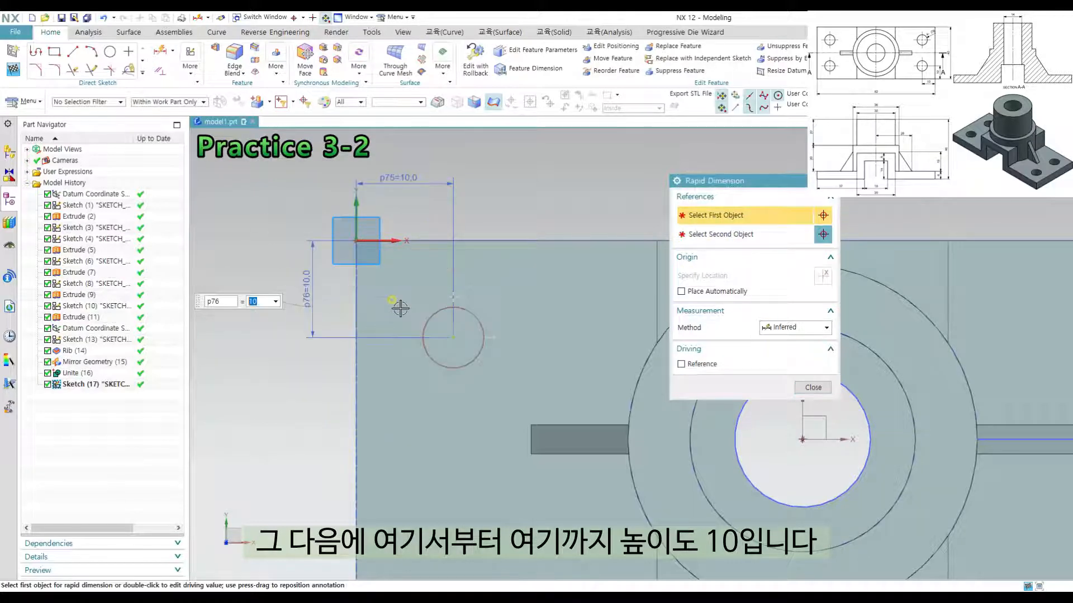
# Dimension the corner circle's diameter as 8 mm
pyautogui.click(462, 320)
pyautogui.click(552, 317)
pyautogui.write('8')
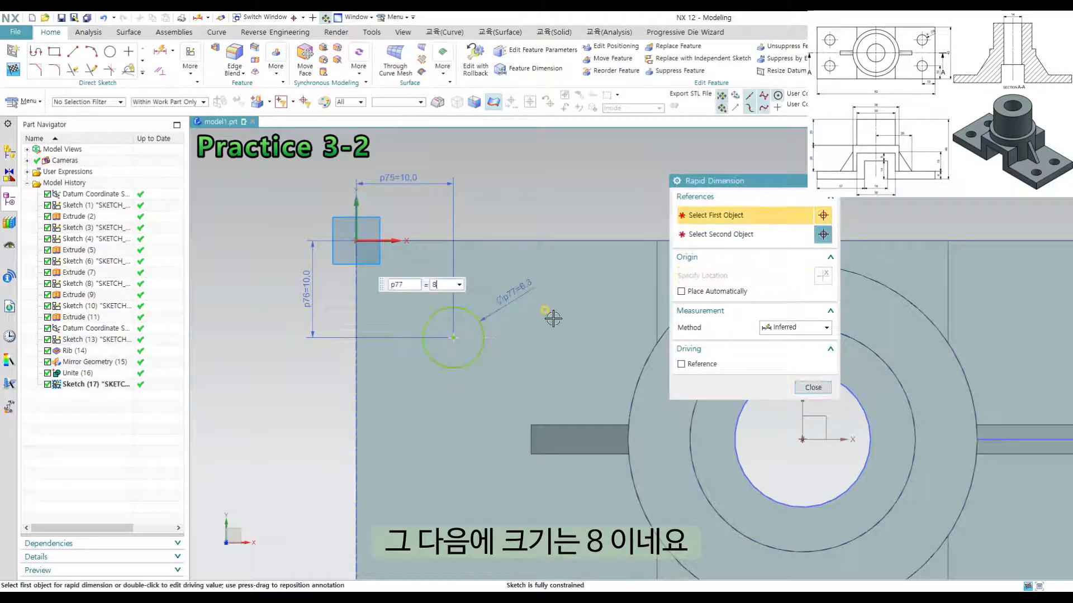
pyautogui.press('Return')
pyautogui.scroll(-2, 472, 338)
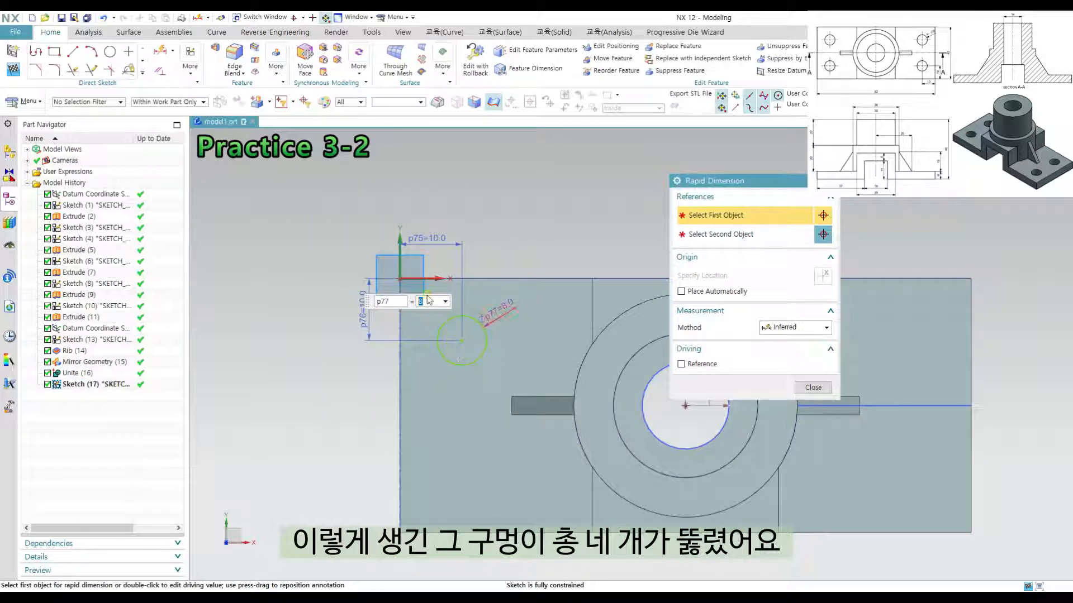
# Mirror the 8 mm corner circle about the vertical axis through the bracket's central bore using Mirror Curve
pyautogui.press('Escape')
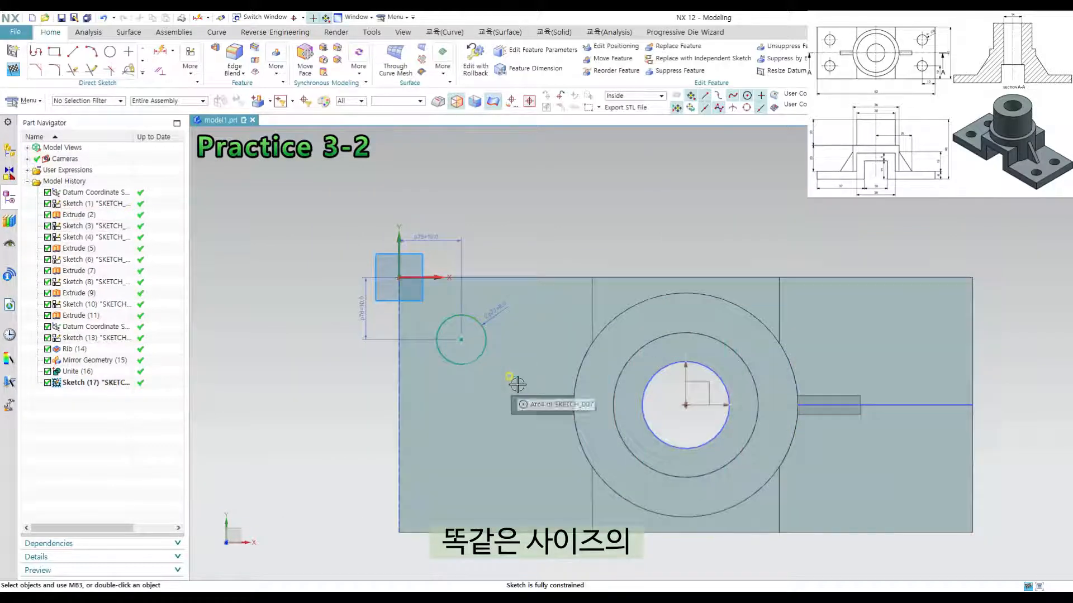
pyautogui.keyDown('shift'); pyautogui.moveTo(549, 405); pyautogui.dragTo(505, 371, button='middle'); pyautogui.keyUp('shift')
pyautogui.click(143, 72)
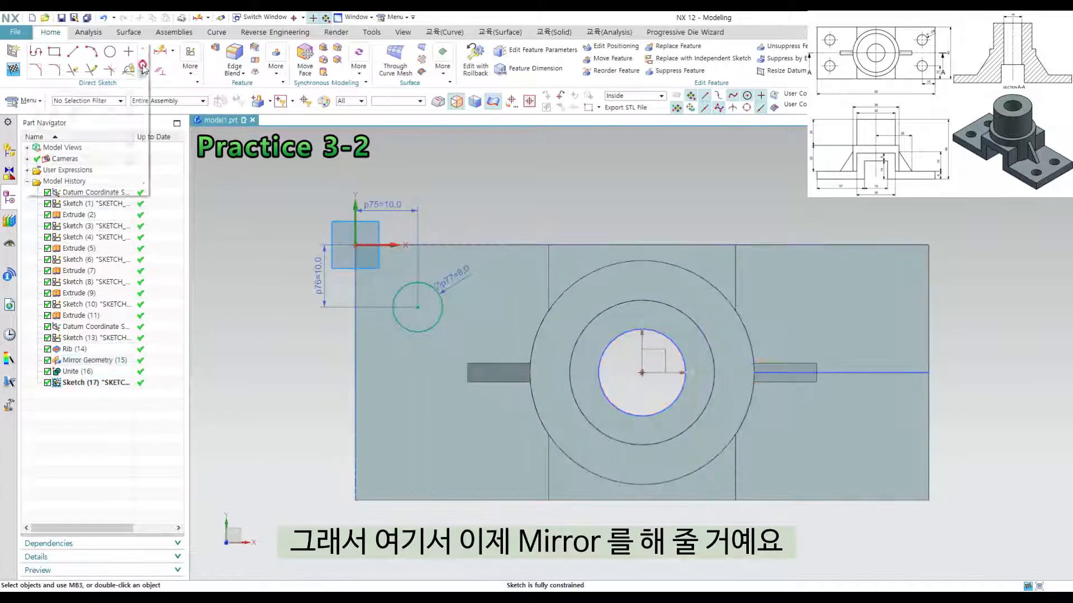
pyautogui.click(36, 161)
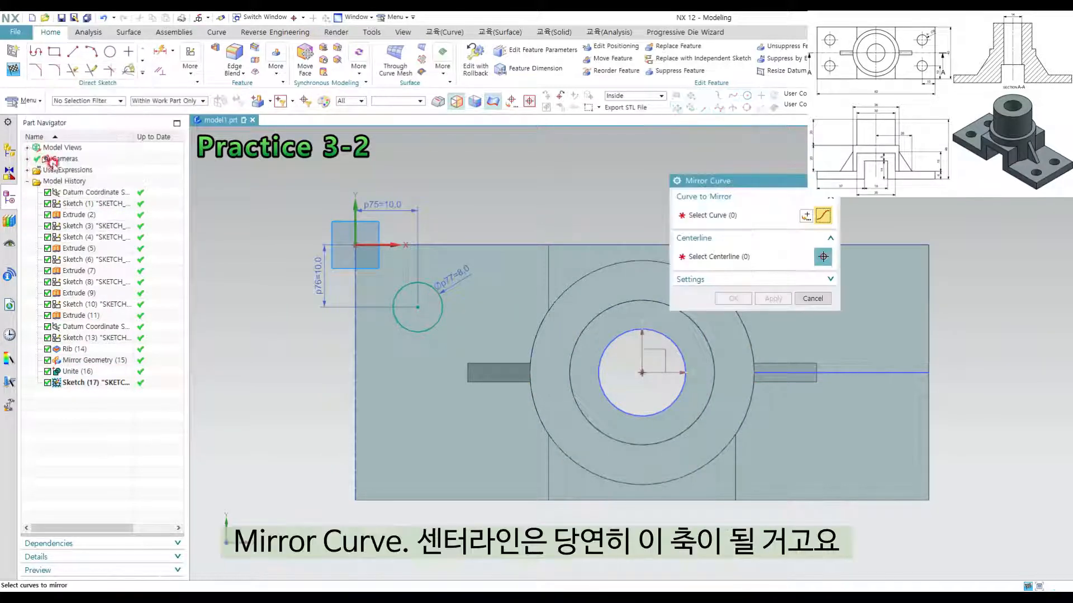
pyautogui.click(441, 301)
pyautogui.click(716, 259)
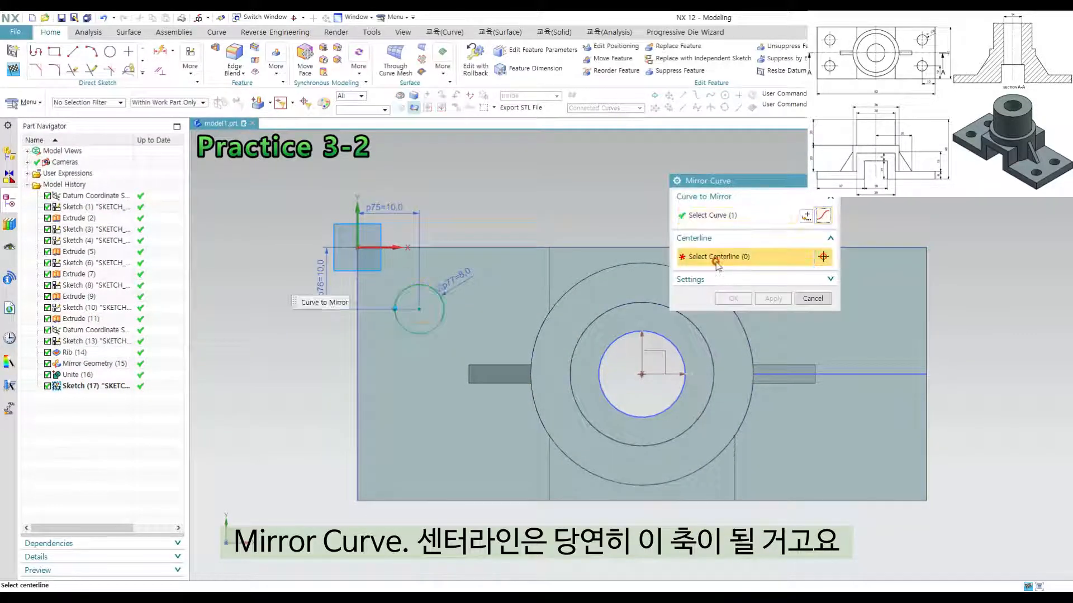
pyautogui.click(641, 344)
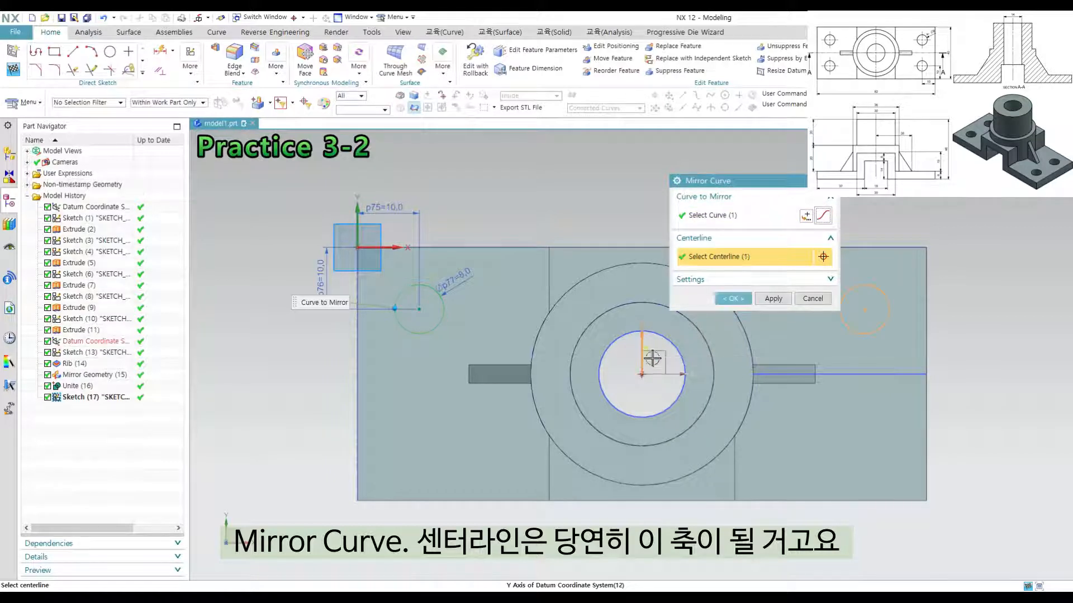
pyautogui.keyDown('shift'); pyautogui.moveTo(707, 361); pyautogui.dragTo(588, 361, button='middle'); pyautogui.keyUp('shift')
pyautogui.scroll(-1, 606, 365)
pyautogui.click(778, 298)
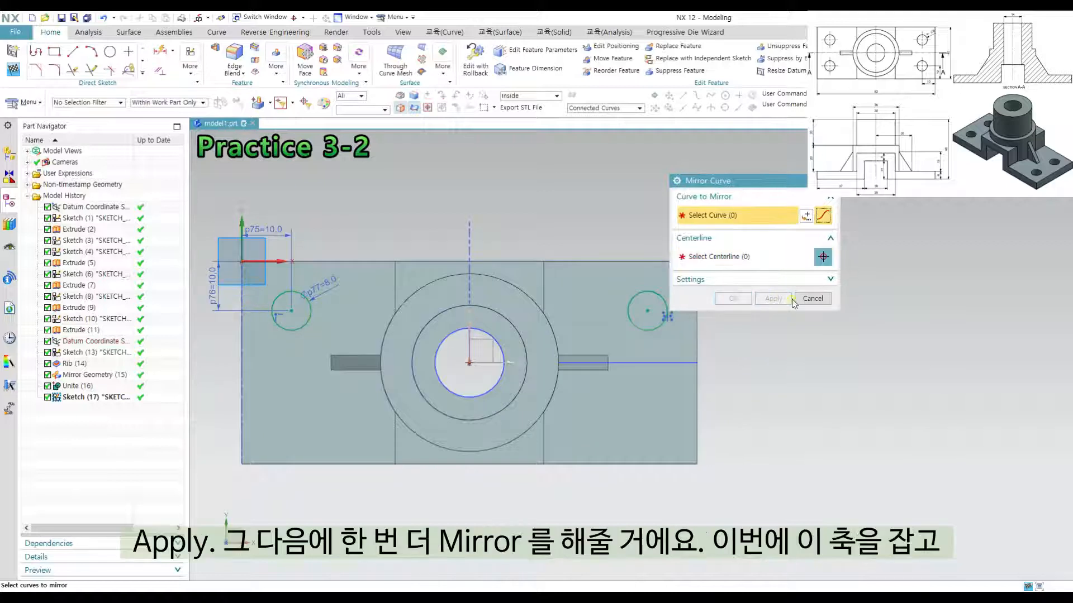
# Mirror both hole circles about the horizontal axis through the central bore to complete the four-hole layout
pyautogui.click(305, 296)
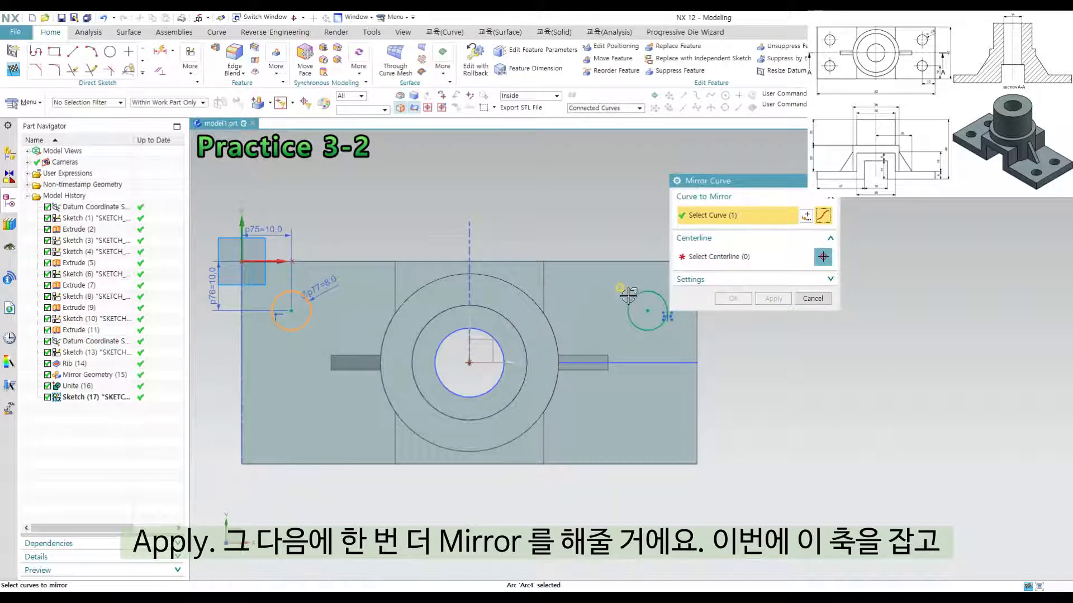
pyautogui.click(746, 257)
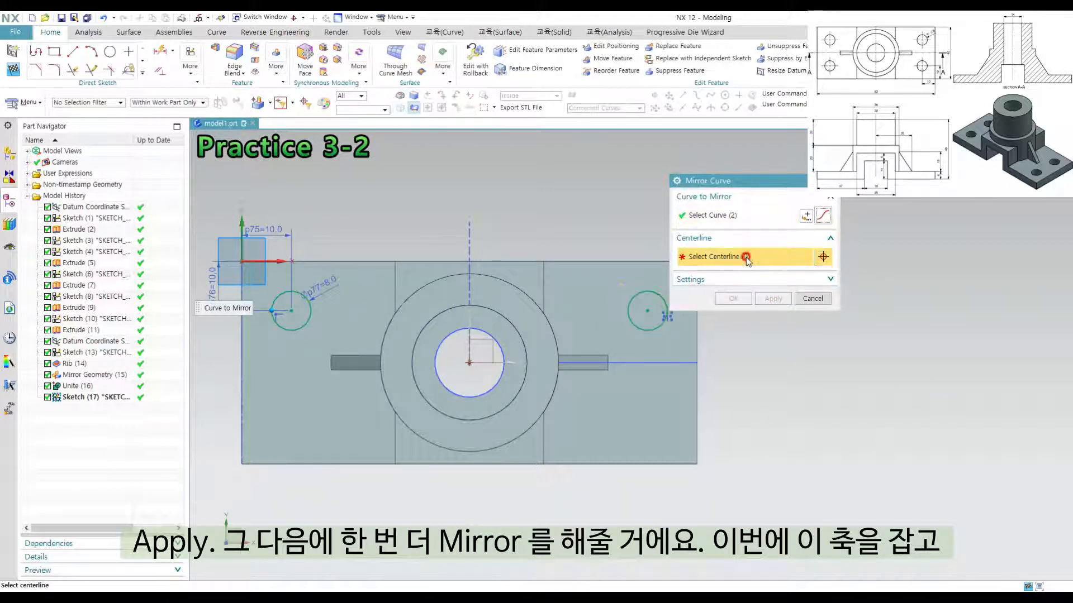
pyautogui.click(504, 363)
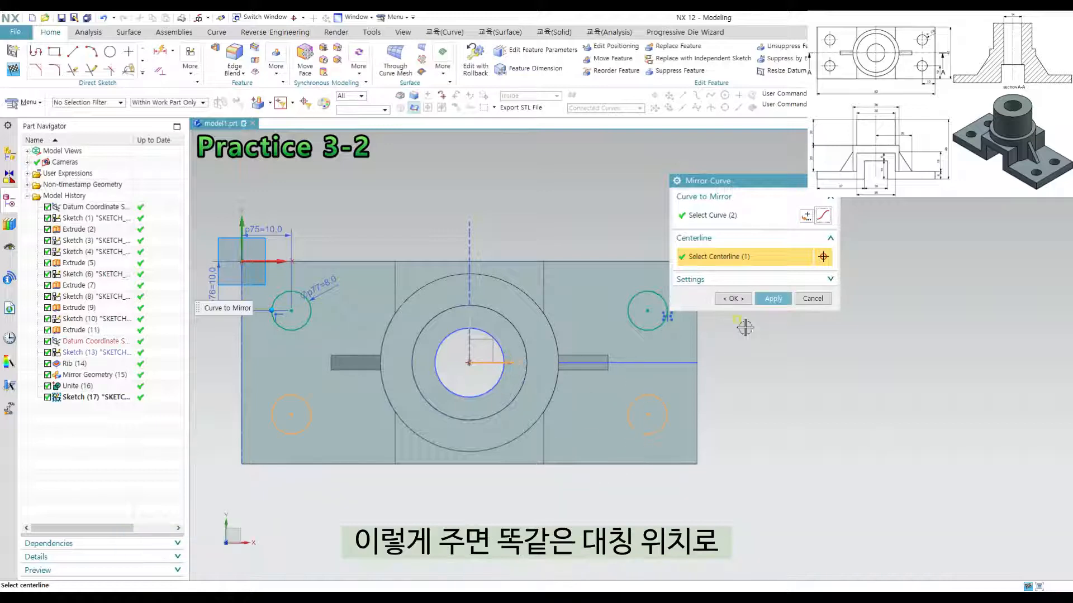
pyautogui.click(733, 298)
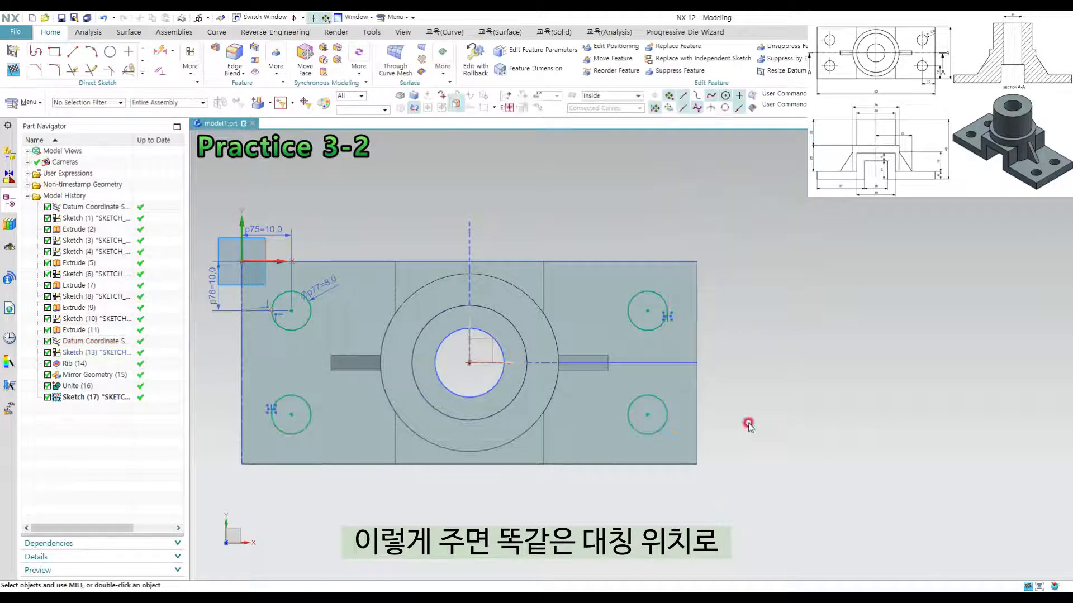
# Extrude the four circles from 0 to 79 mm with Boolean Subtract to cut the mounting holes through the base plate
pyautogui.moveTo(674, 413); pyautogui.dragTo(684, 360, button='middle')
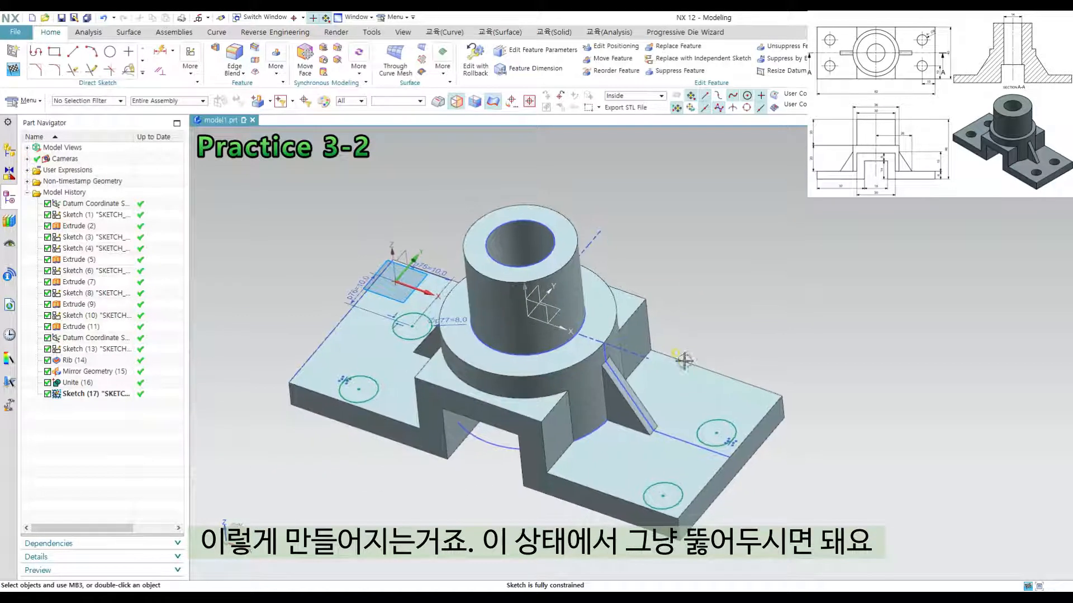
pyautogui.press('x')
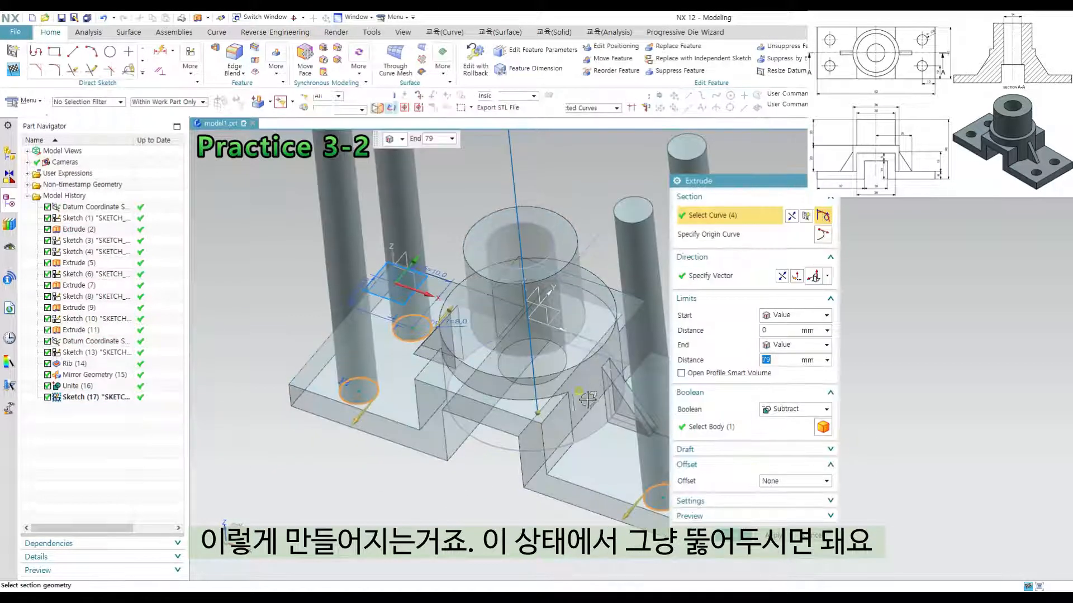
pyautogui.keyDown('shift'); pyautogui.moveTo(589, 400); pyautogui.dragTo(505, 399, button='middle'); pyautogui.keyUp('shift')
pyautogui.scroll(-3, 613, 415)
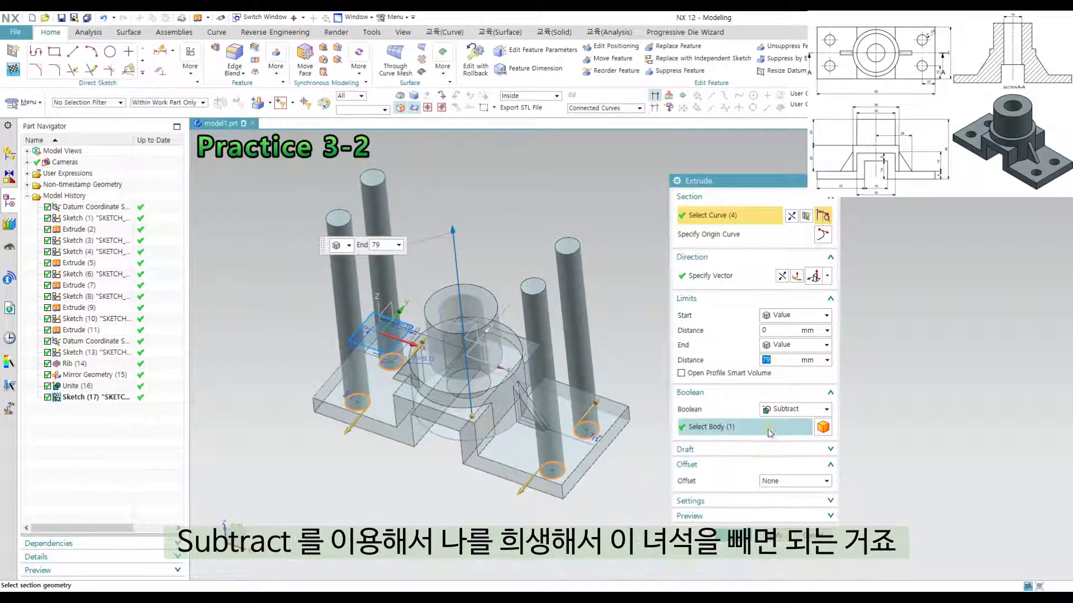
pyautogui.click(721, 429)
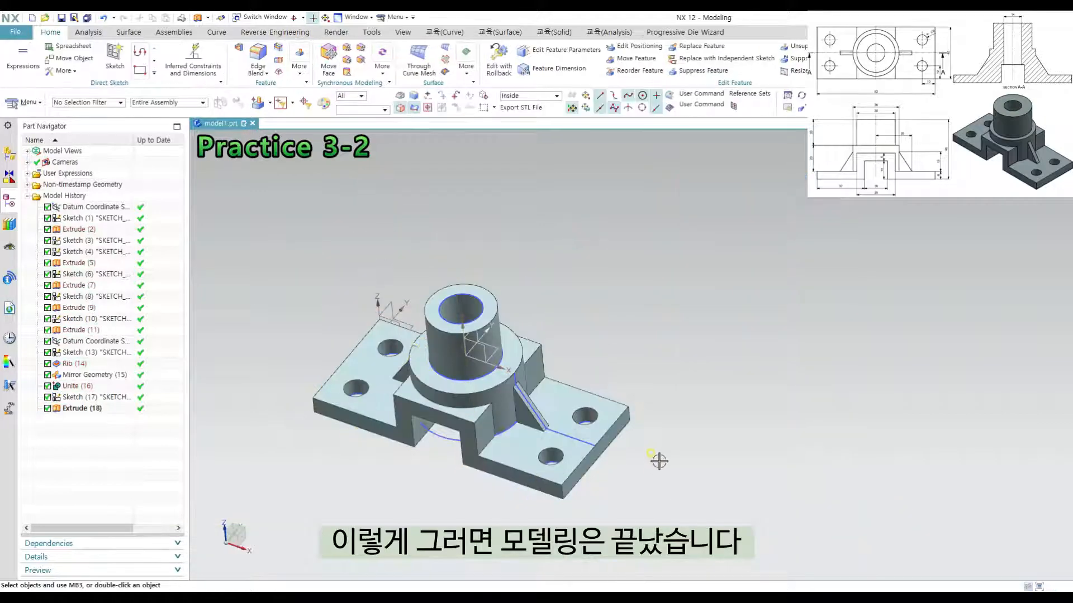
# Hide all sketches and datums with Show and Hide, leaving the solid bracket displayed
pyautogui.moveTo(653, 457); pyautogui.dragTo(671, 444, button='middle')
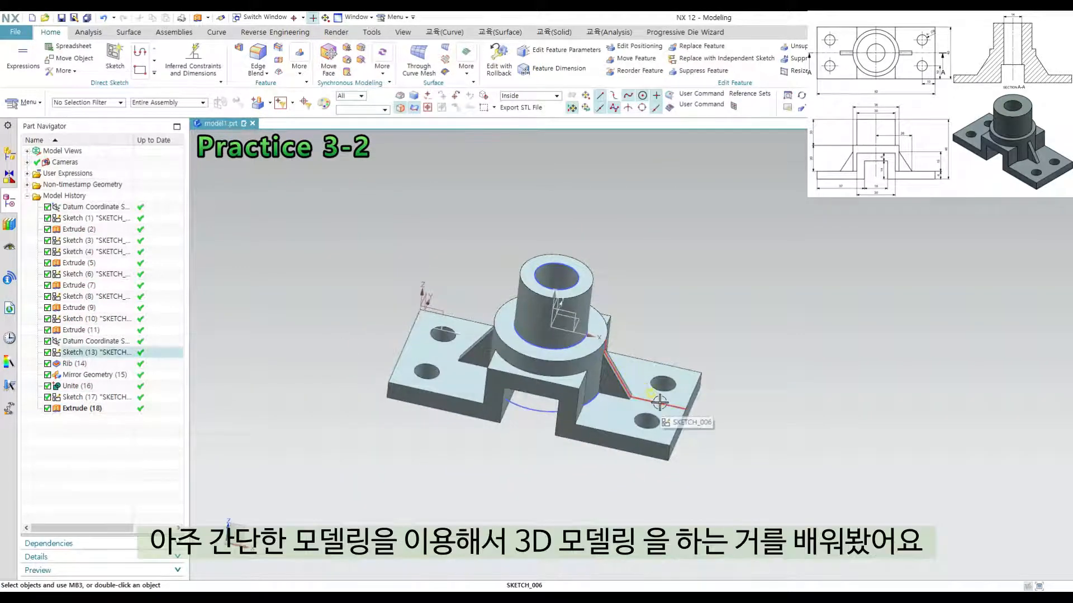
pyautogui.moveTo(669, 383); pyautogui.dragTo(668, 409, button='middle')
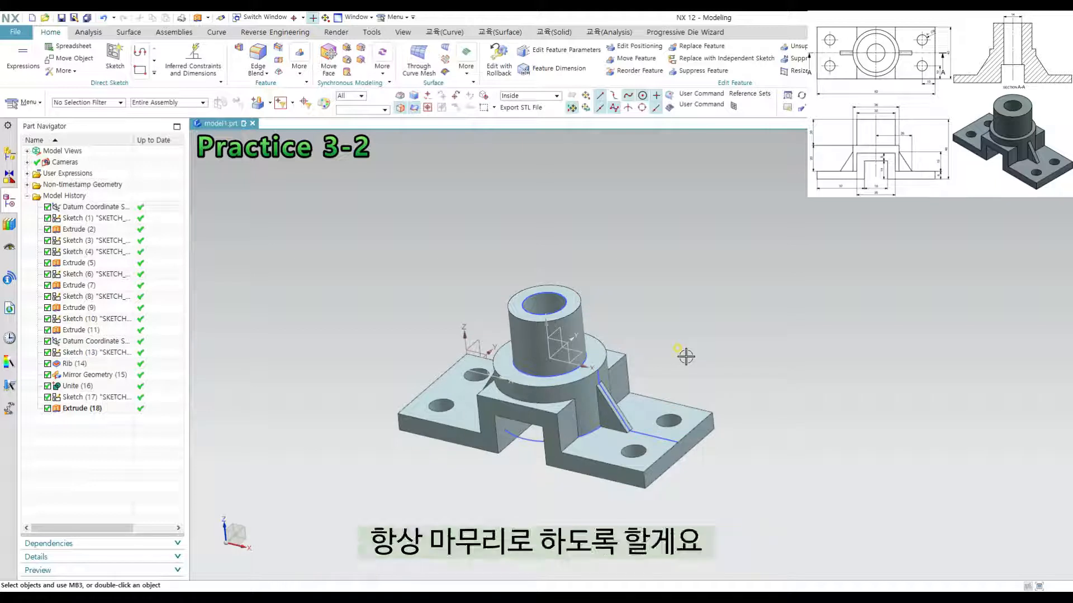
pyautogui.hotkey('ctrl', 'w')
pyautogui.moveTo(743, 181); pyautogui.dragTo(794, 208)
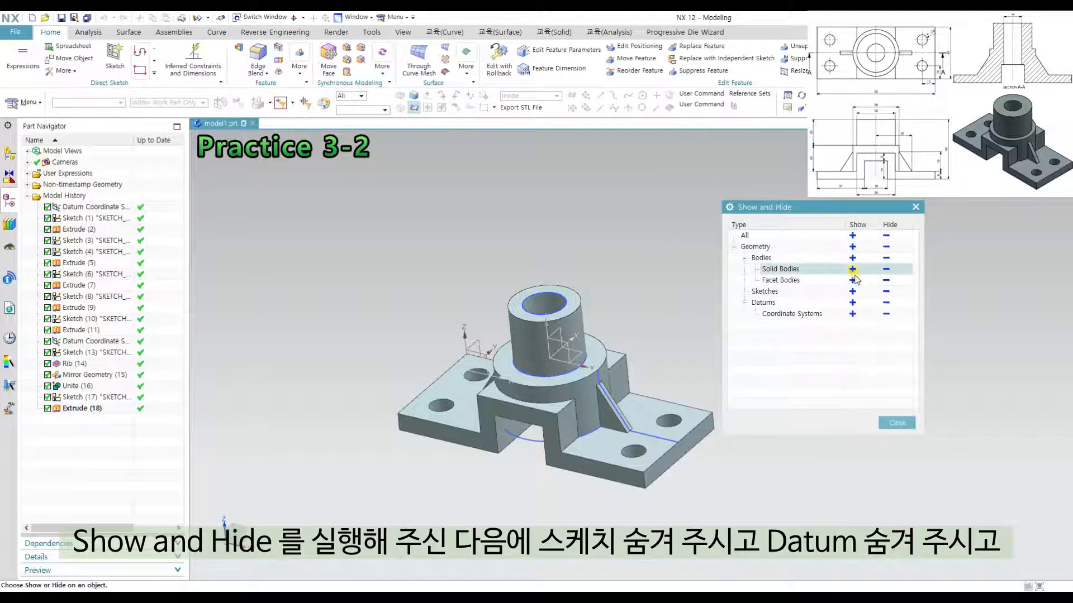
pyautogui.click(886, 292)
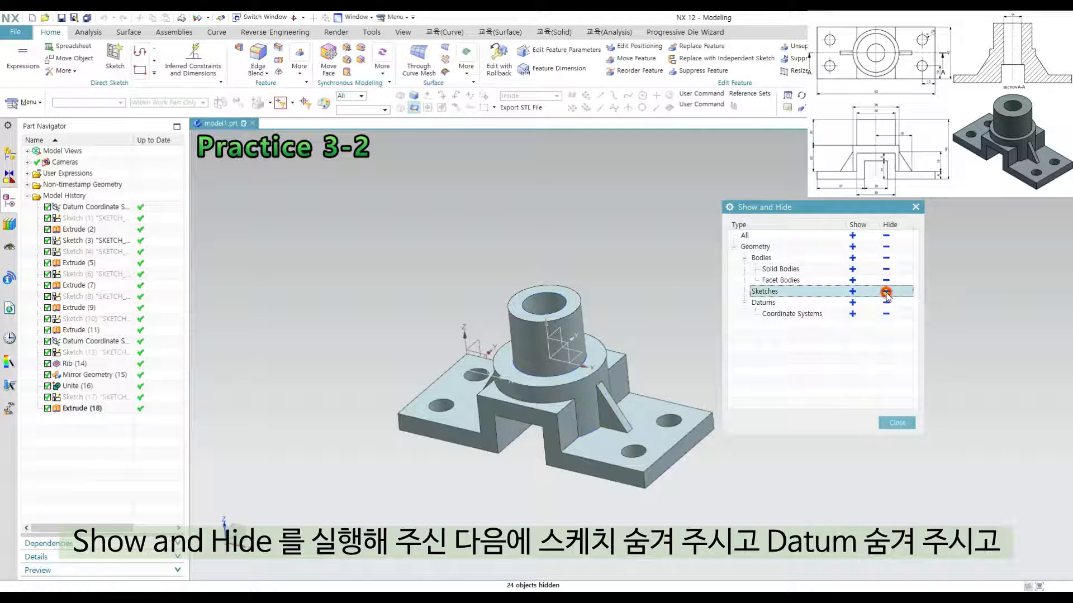
pyautogui.click(886, 303)
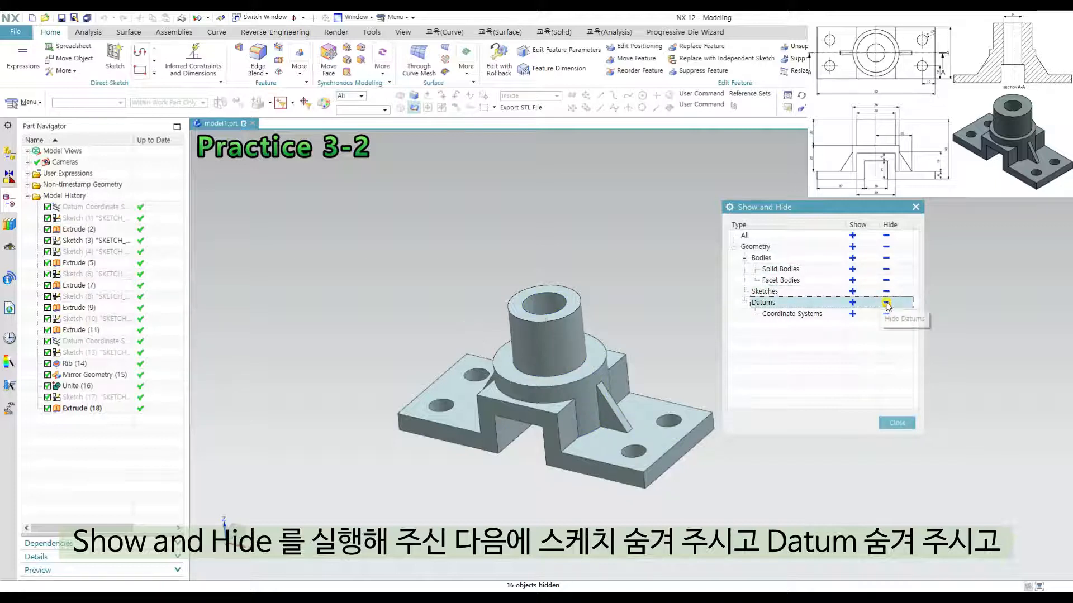
pyautogui.click(897, 423)
pyautogui.keyDown('shift'); pyautogui.moveTo(676, 352); pyautogui.dragTo(713, 340, button='middle'); pyautogui.keyUp('shift')
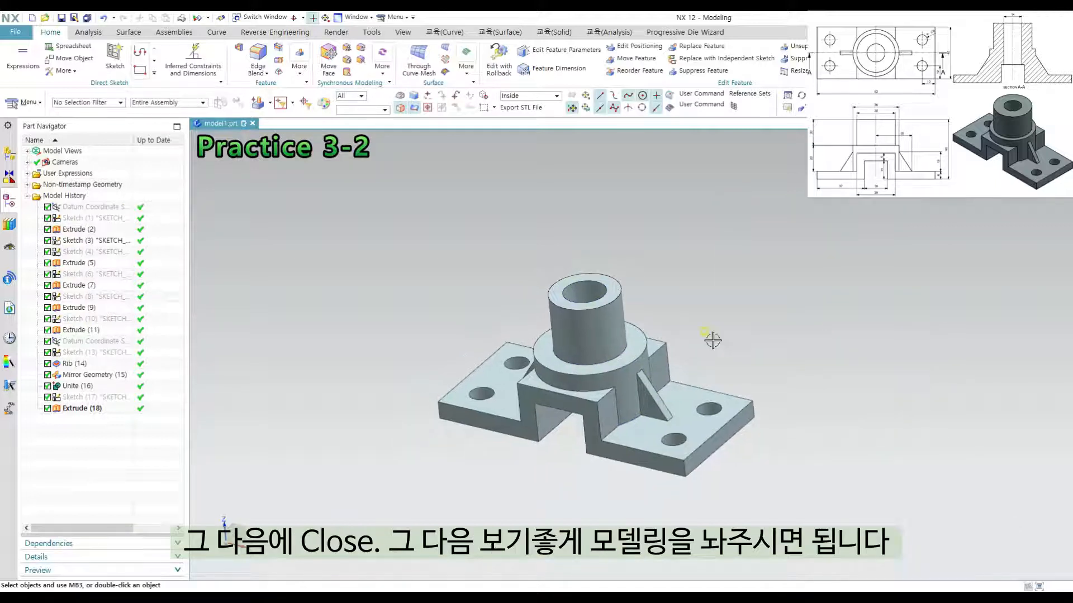
pyautogui.scroll(-4, 711, 345)
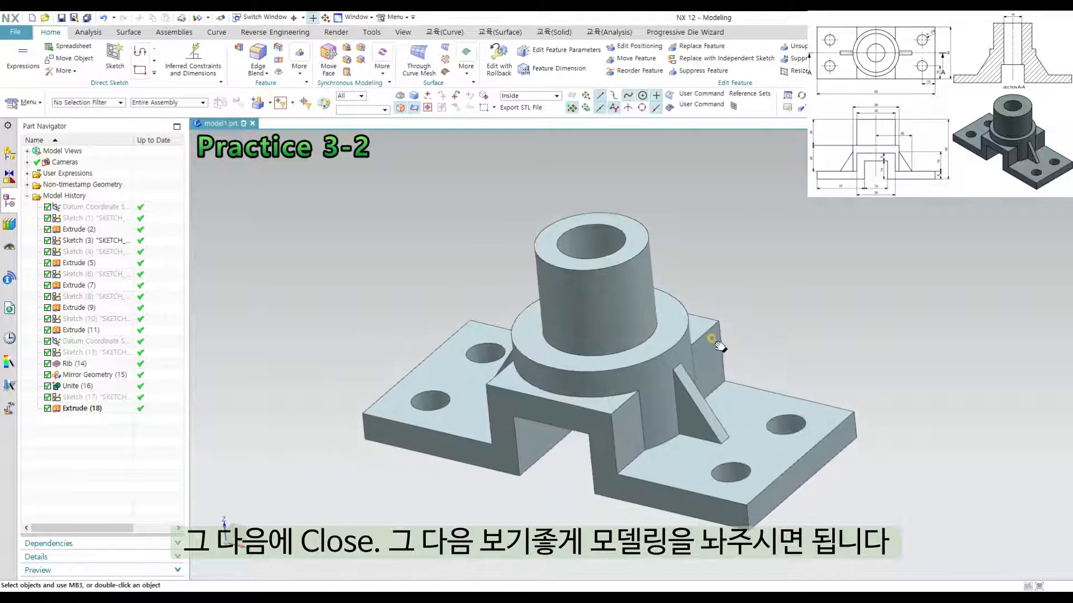
pyautogui.scroll(2, 720, 341)
pyautogui.moveTo(725, 339); pyautogui.dragTo(735, 376, button='middle')
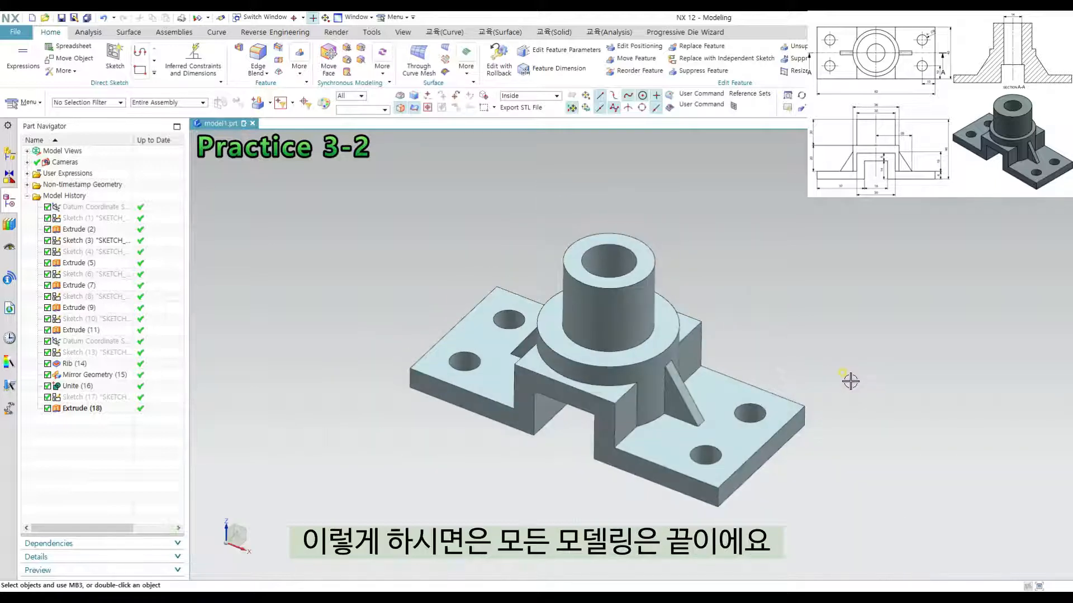